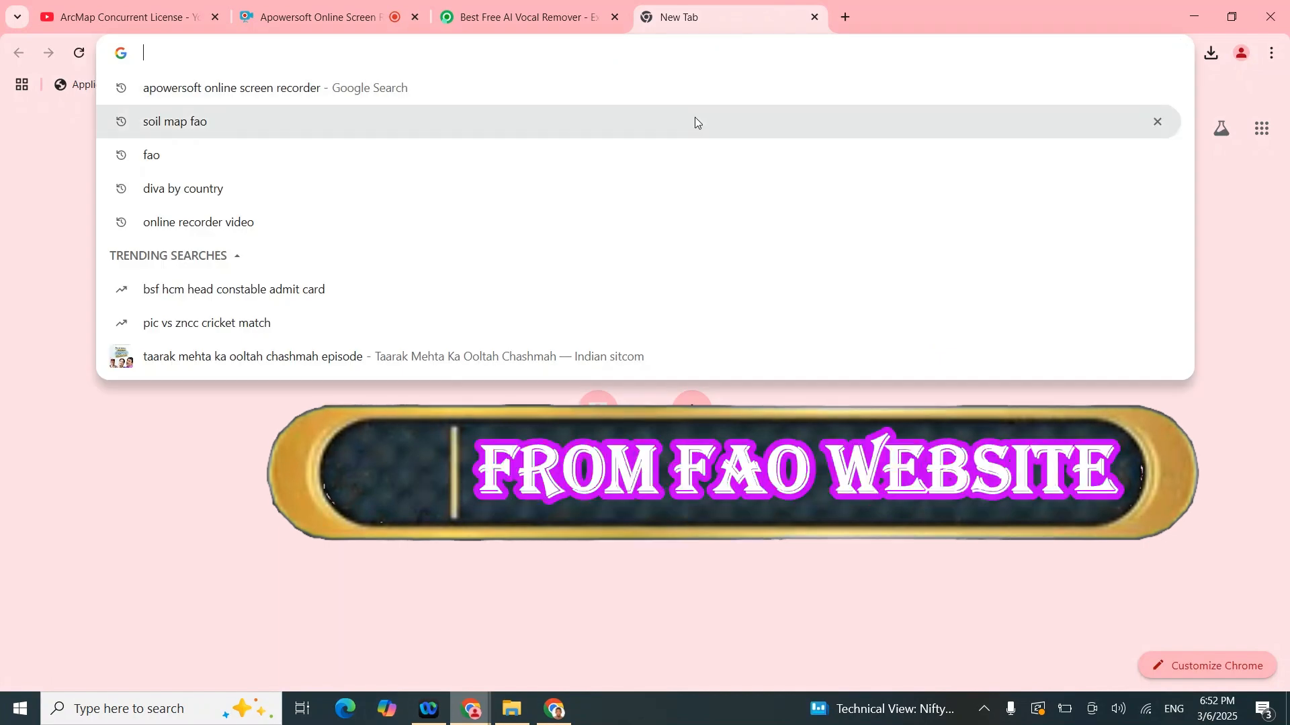
Step: Search the web for "fao soil map" and open the FAO/UNESCO Soil Map of the World page of the FAO Soils Portal
text(fao)
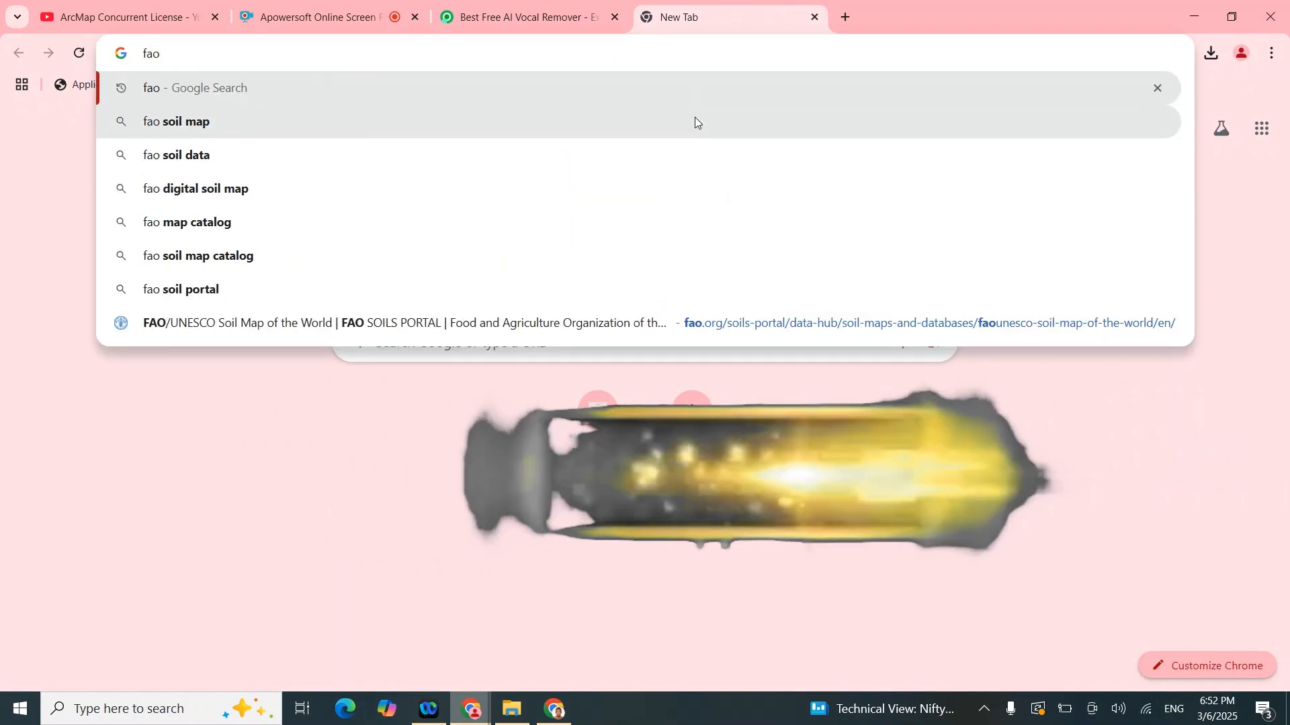
click(173, 123)
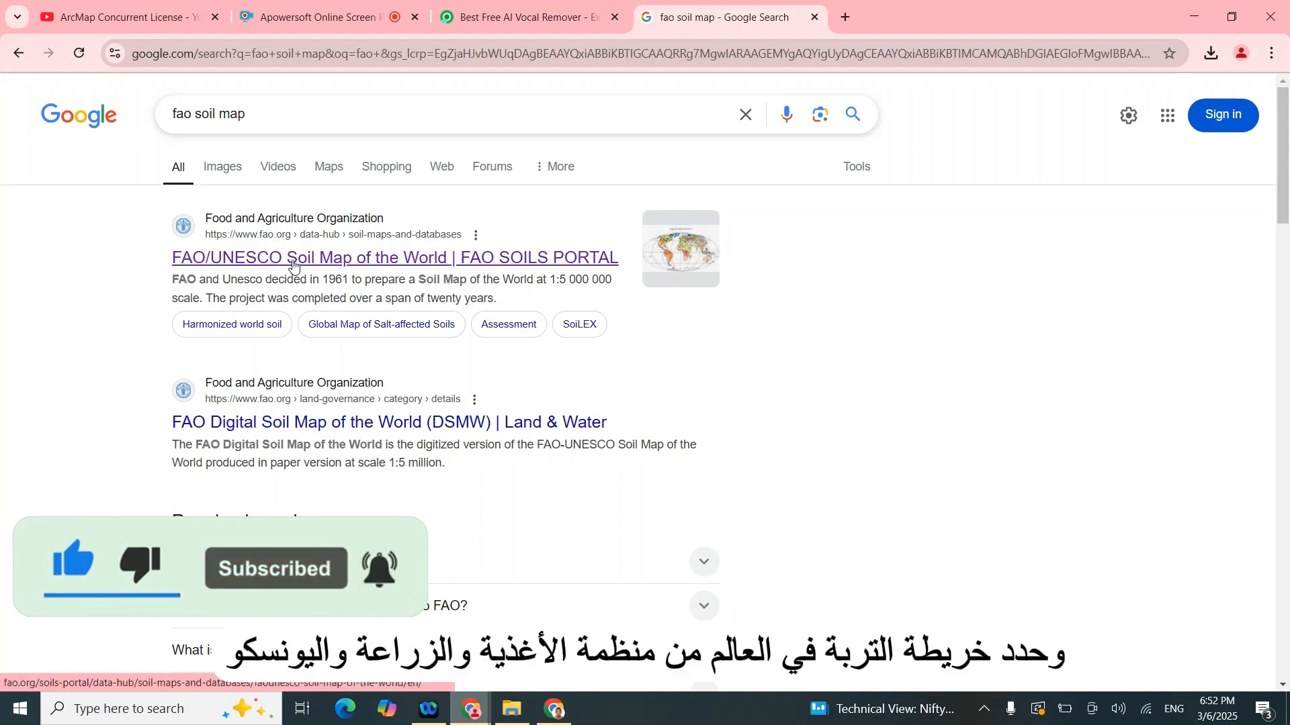
click(433, 259)
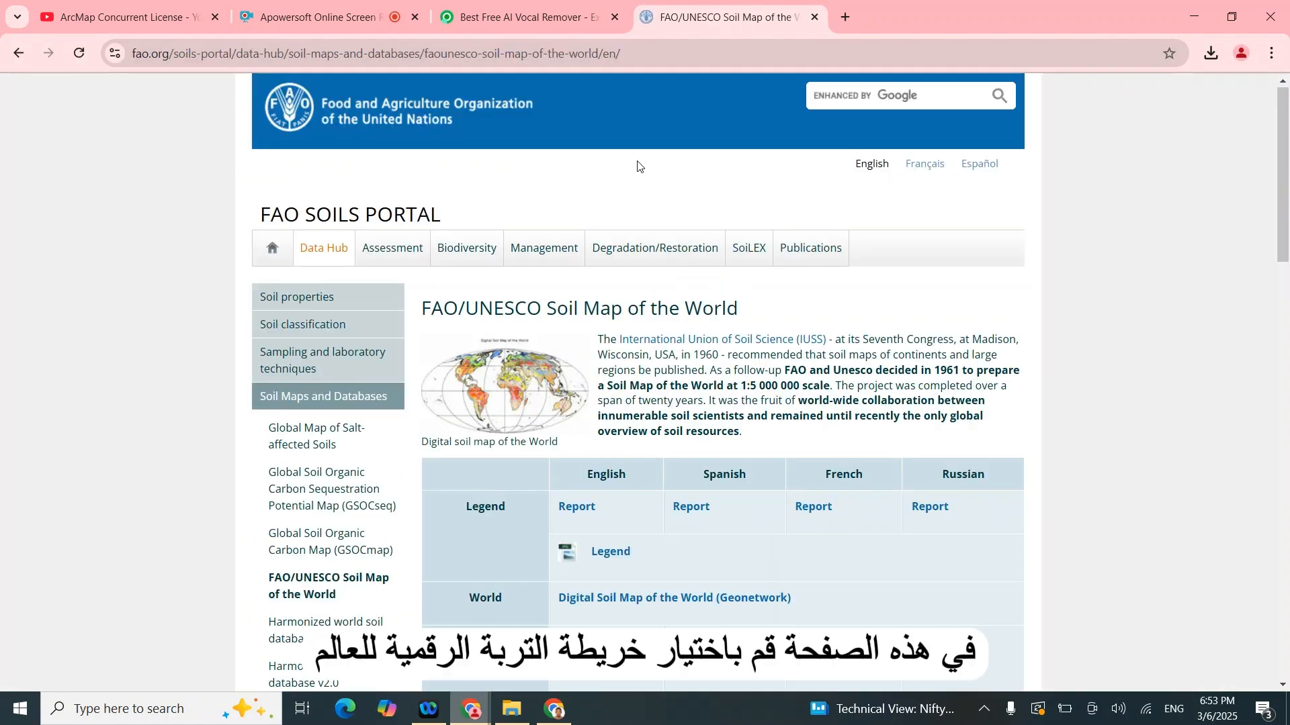
Step: Follow the Digital Soil Map of the World (Geonetwork) link and open the Digital Soil Map of the World source dataset record in the catalog
click(646, 598)
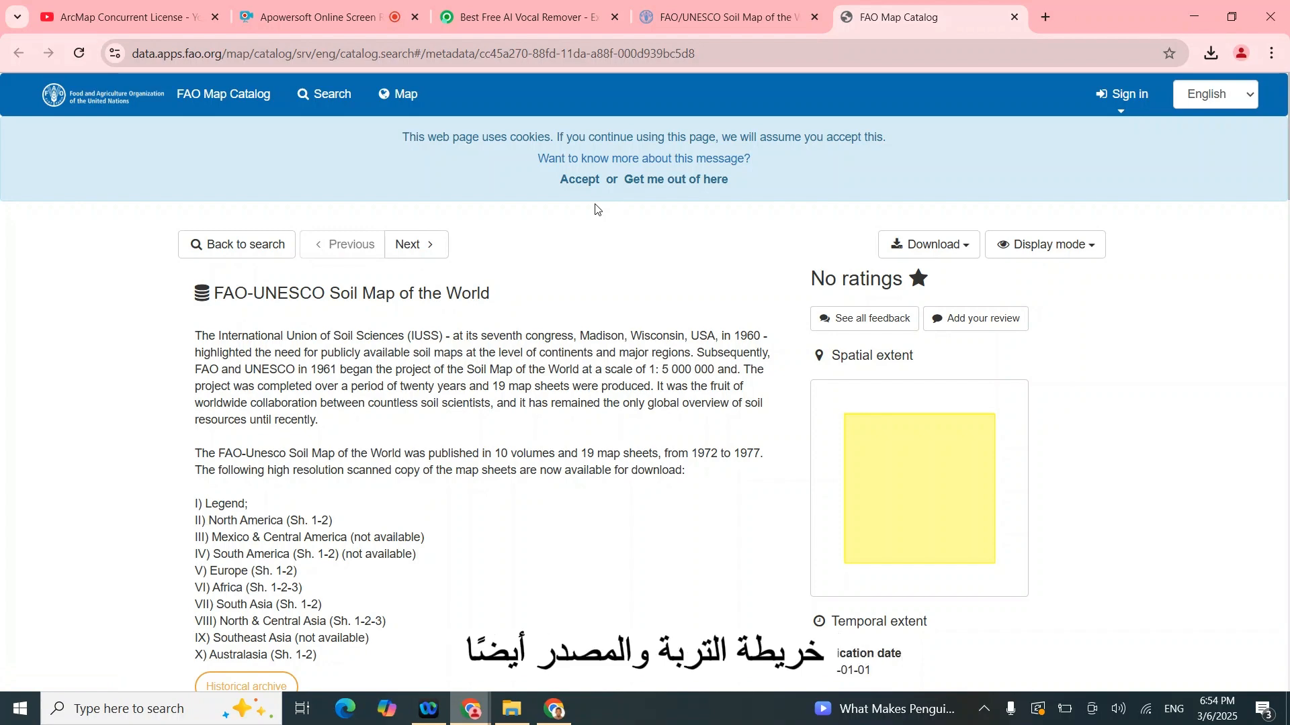
scroll(611, 222, down, 5)
scroll(487, 292, down, 2)
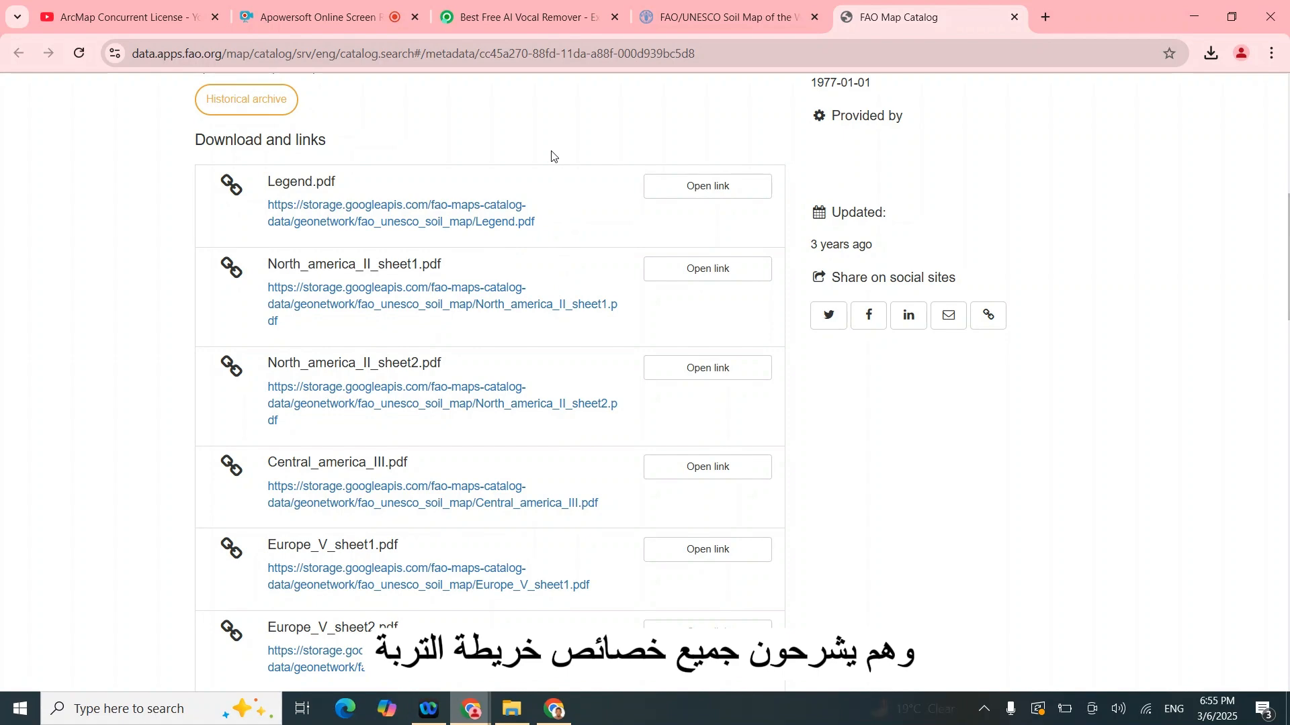
scroll(492, 130, down, 3)
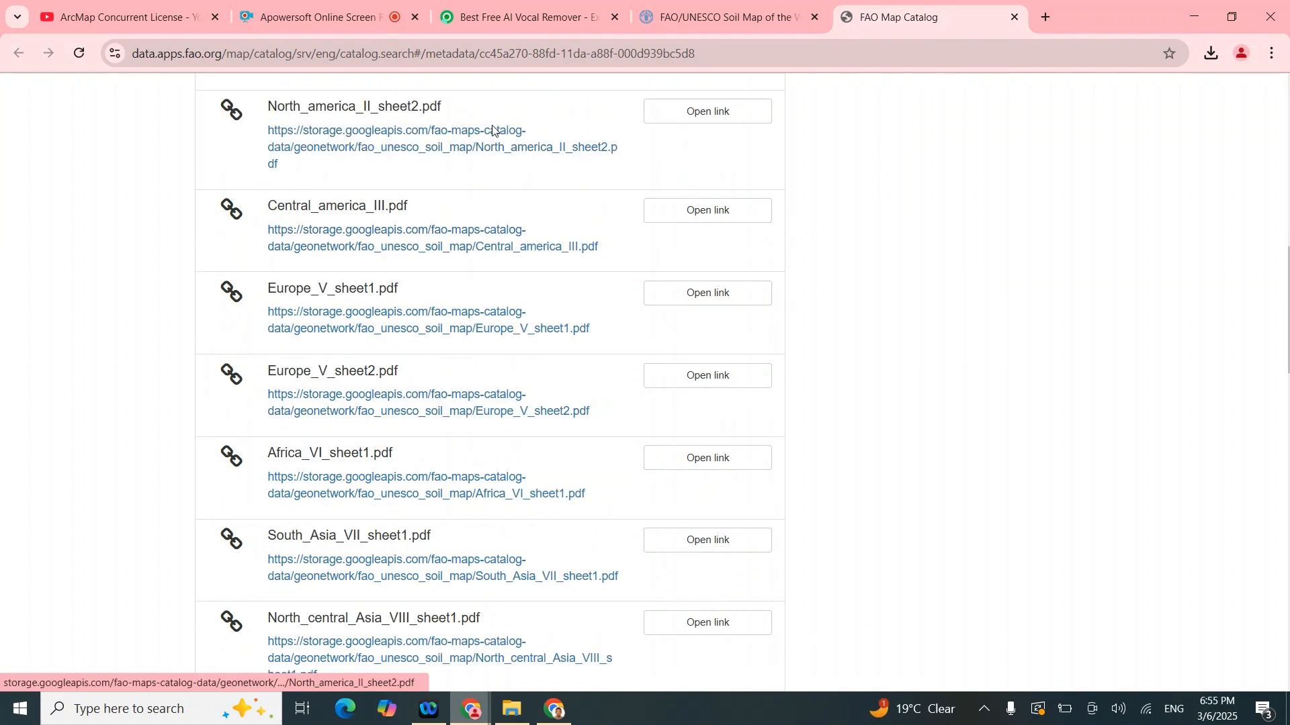
scroll(493, 130, down, 13)
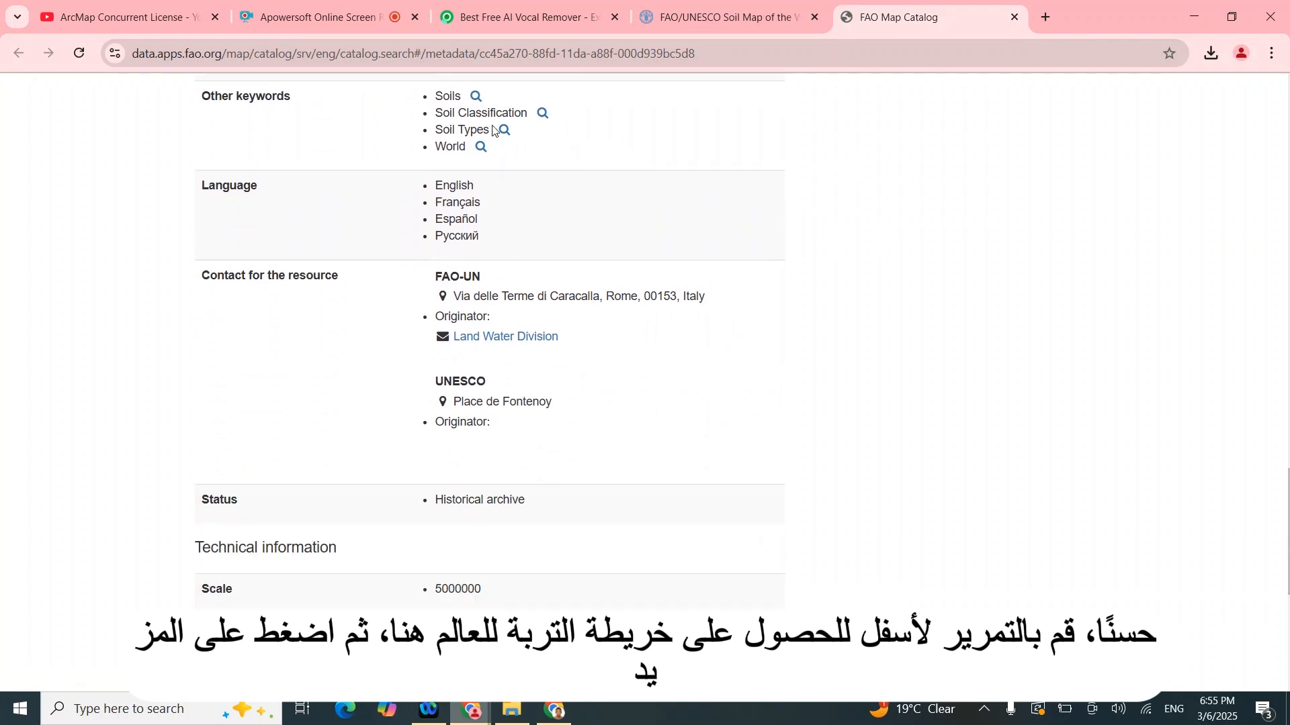
scroll(493, 130, down, 5)
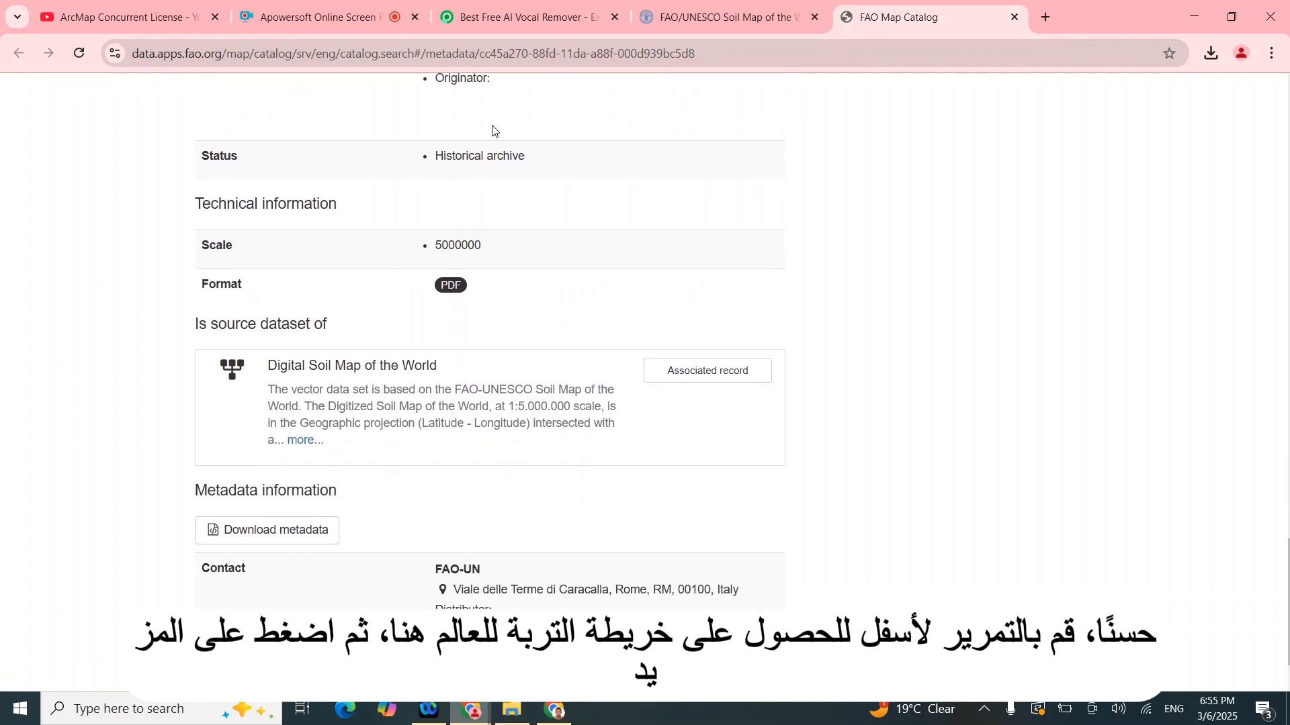
click(300, 441)
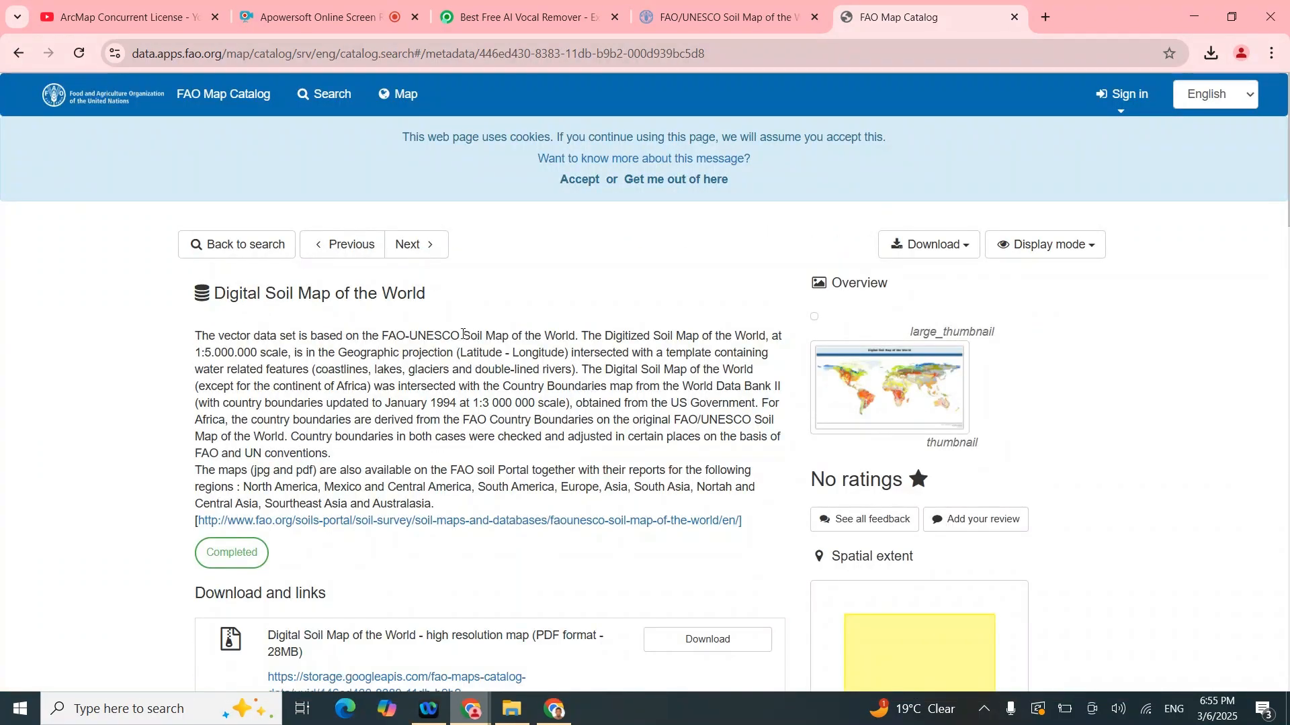
Step: Download the Digital Soil Map of the World in ESRI shapefile format
scroll(464, 333, down, 4)
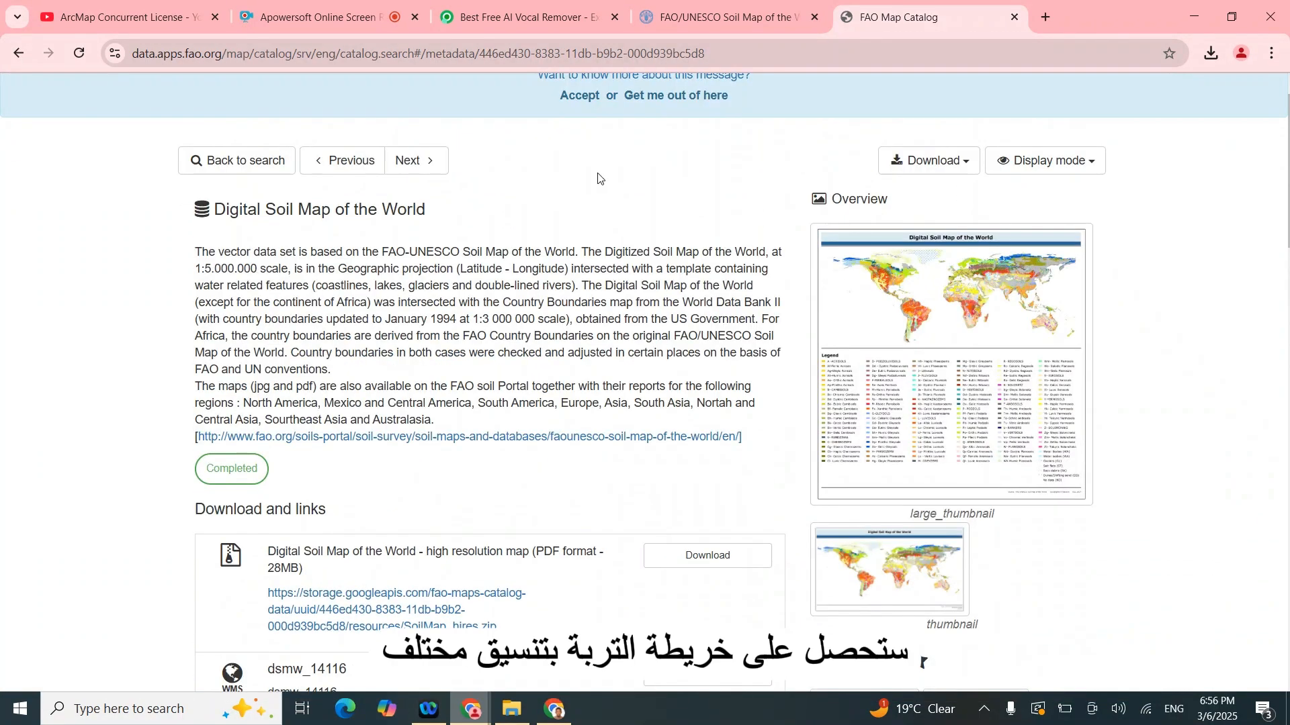
scroll(578, 229, down, 4)
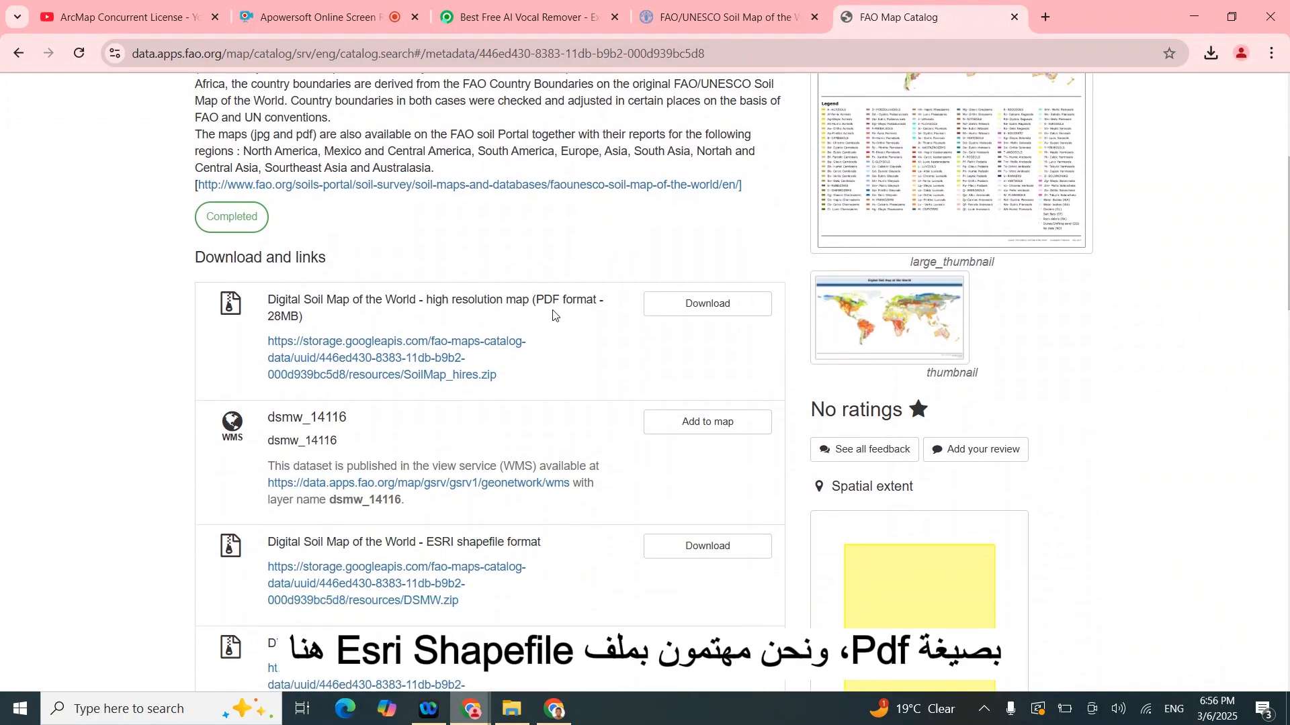
scroll(611, 316, down, 4)
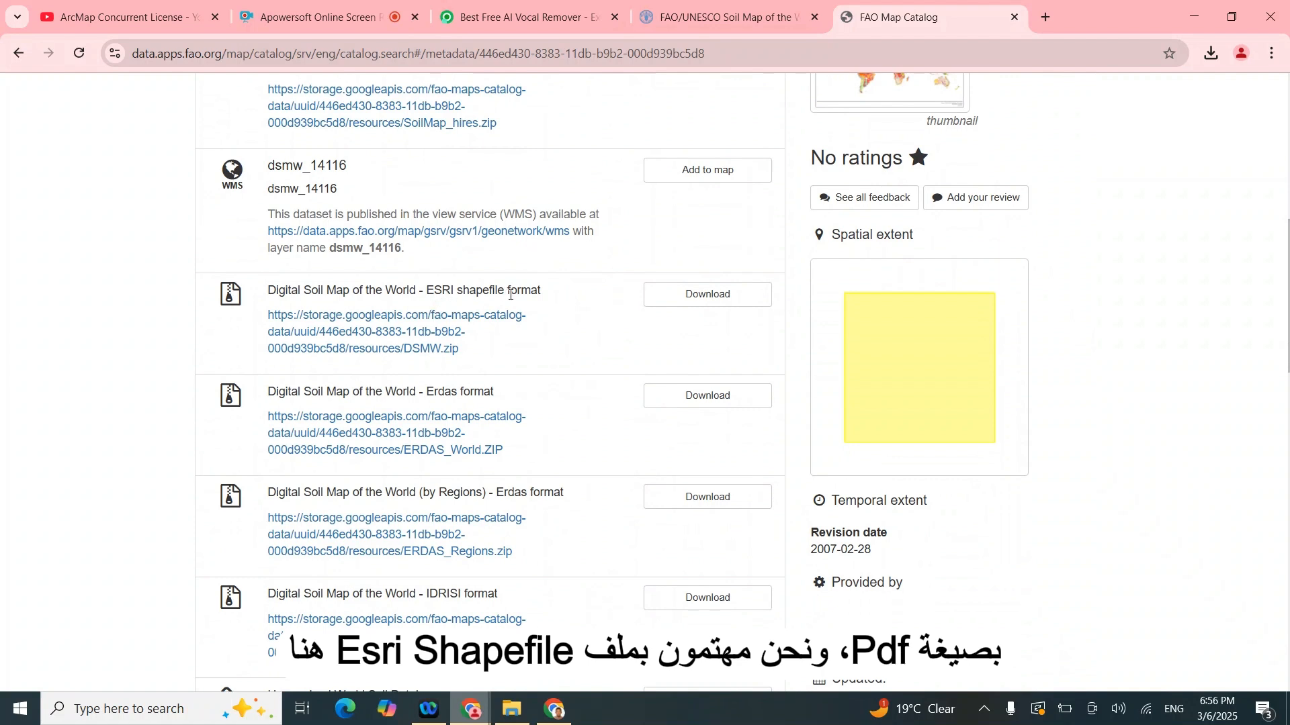
click(723, 298)
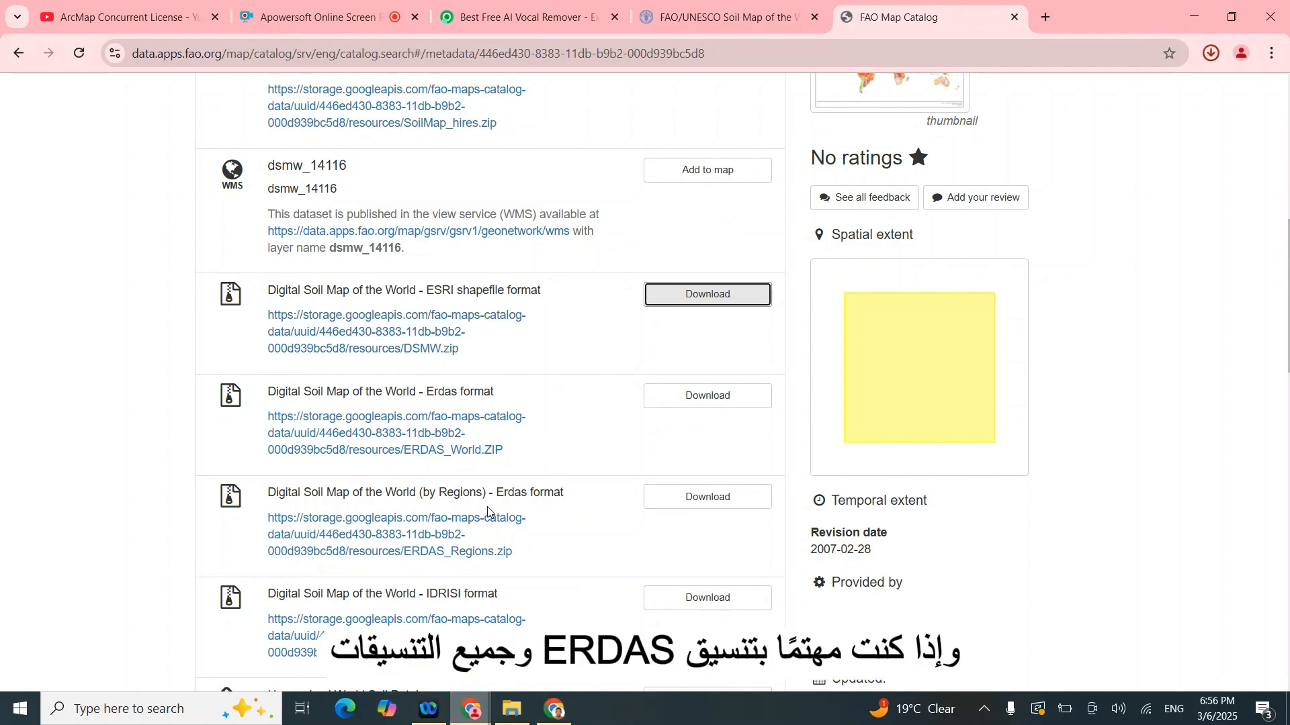
Step: Download the high resolution PDF version of the Digital Soil Map of the World
scroll(490, 507, down, 1)
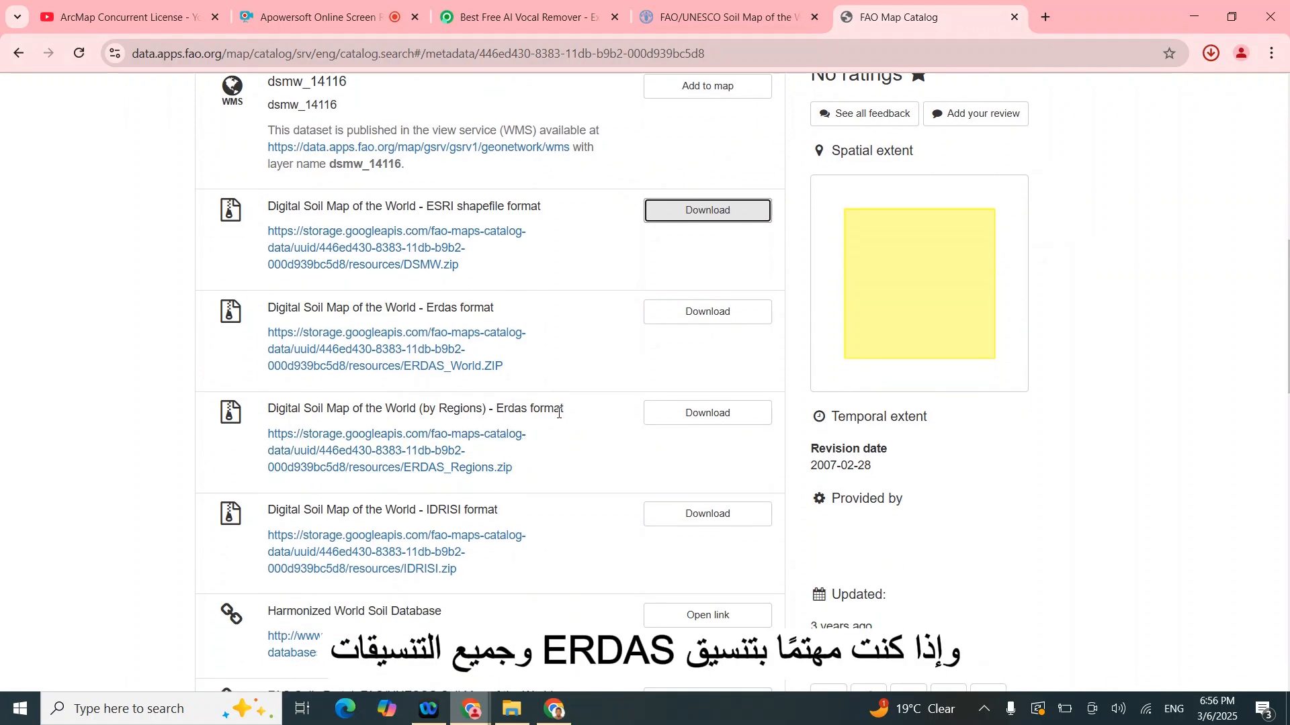
scroll(590, 199, up, 4)
scroll(590, 199, down, 1)
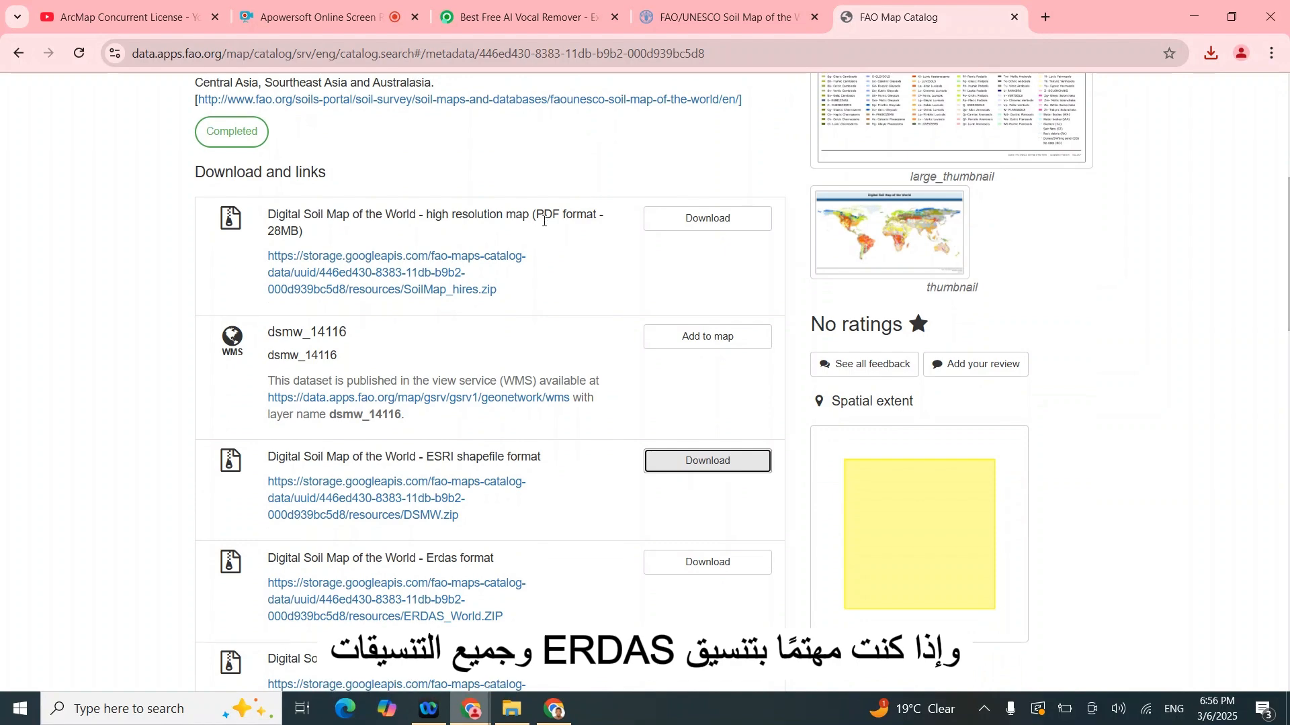
scroll(449, 245, down, 1)
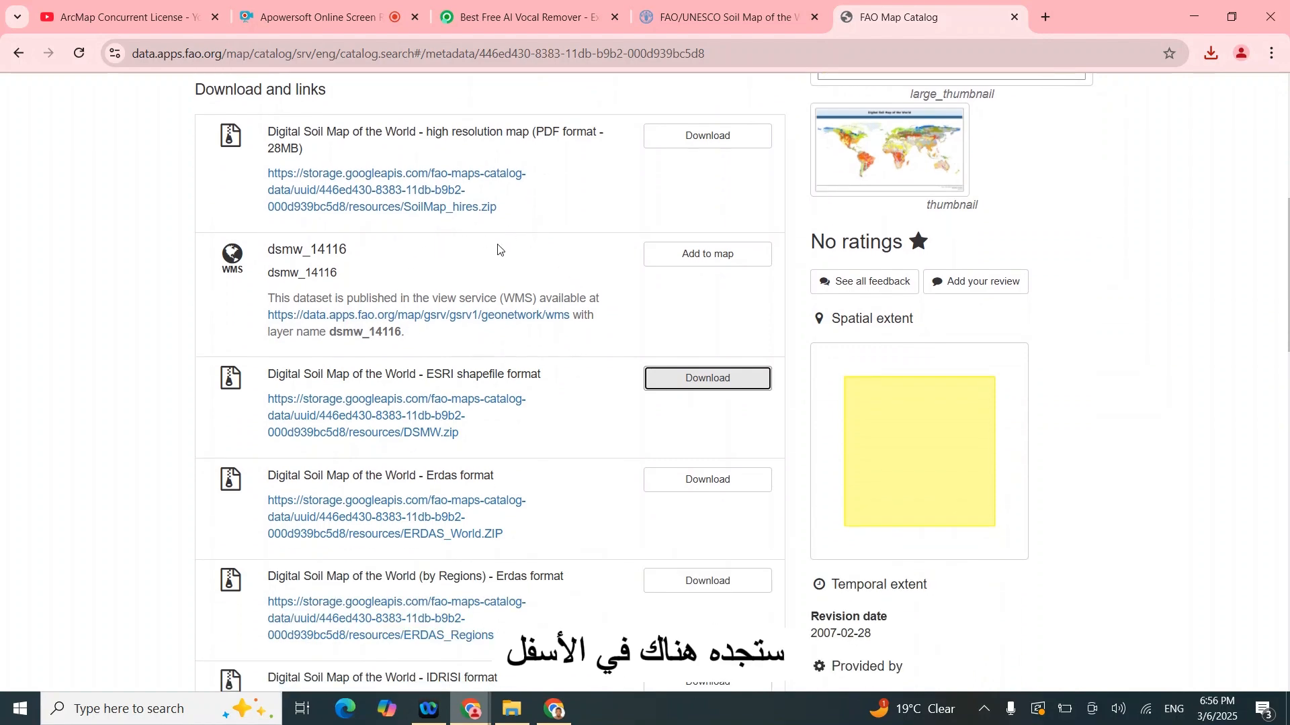
scroll(498, 250, up, 1)
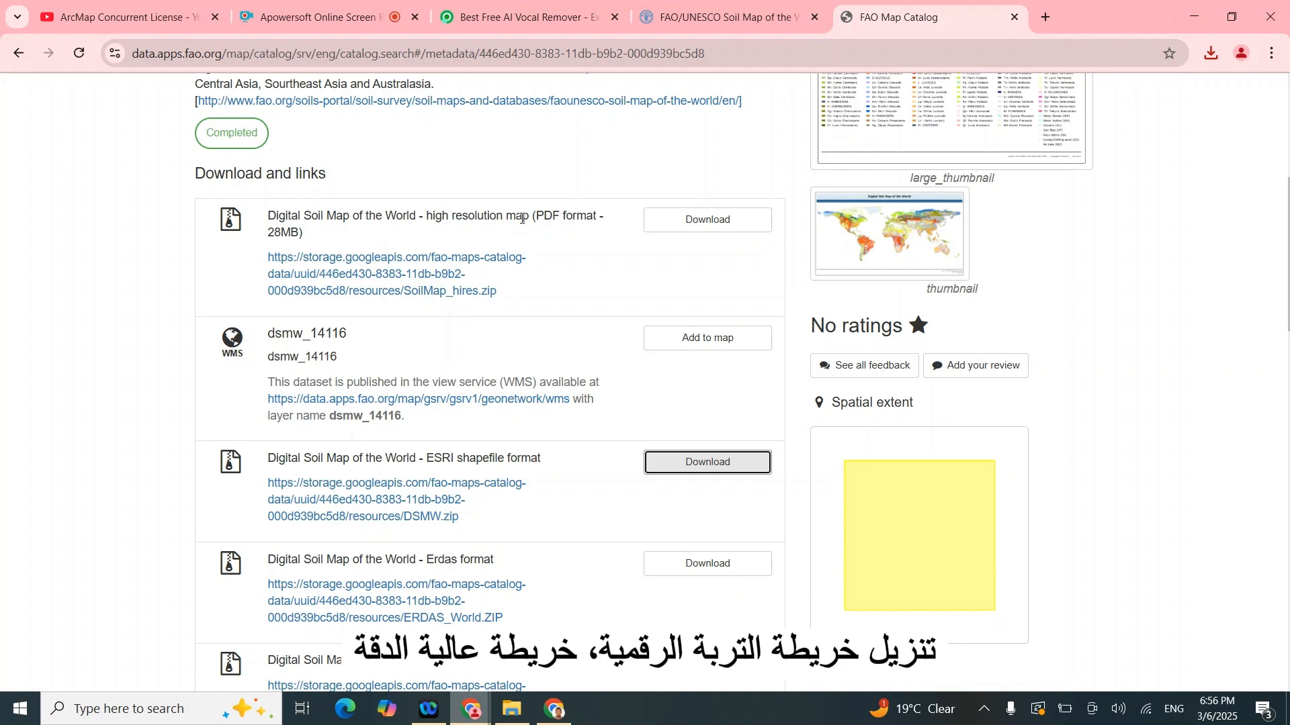
click(705, 219)
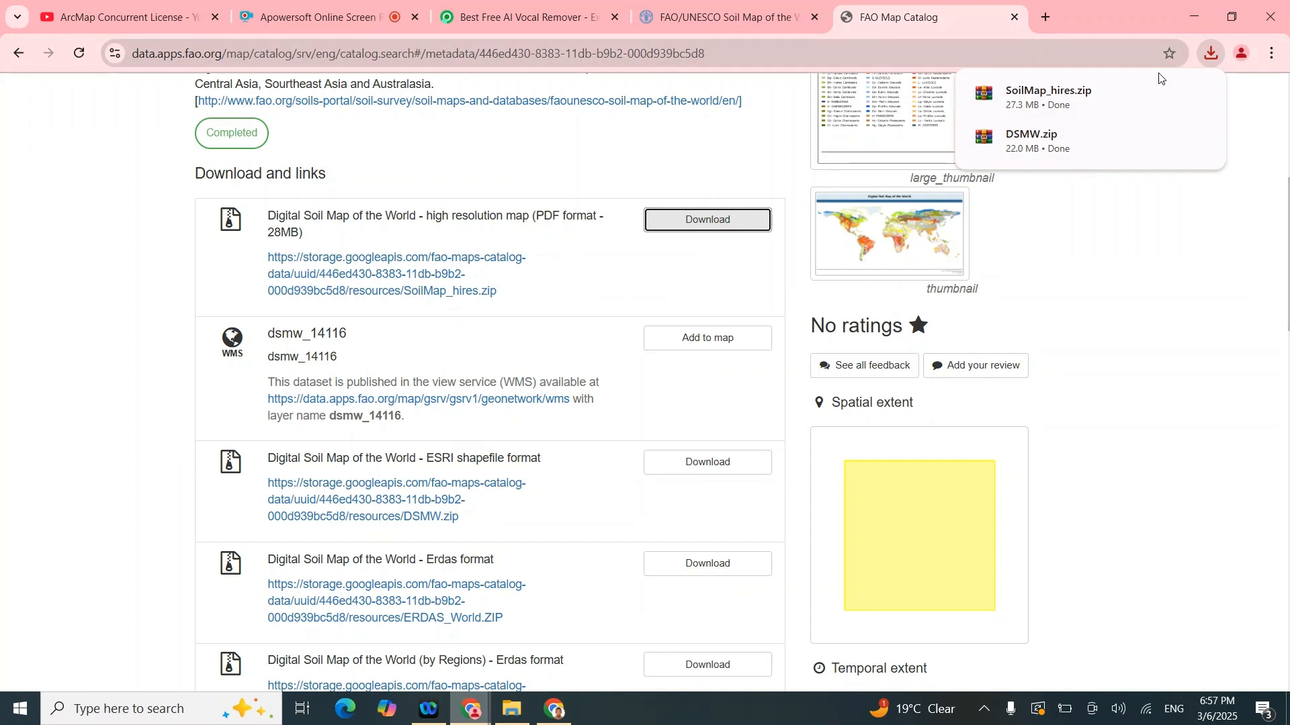
Step: Switch to the Downloads folder in File Explorer and extract SoilMap_hires.zip to its default destination folder
click(1193, 19)
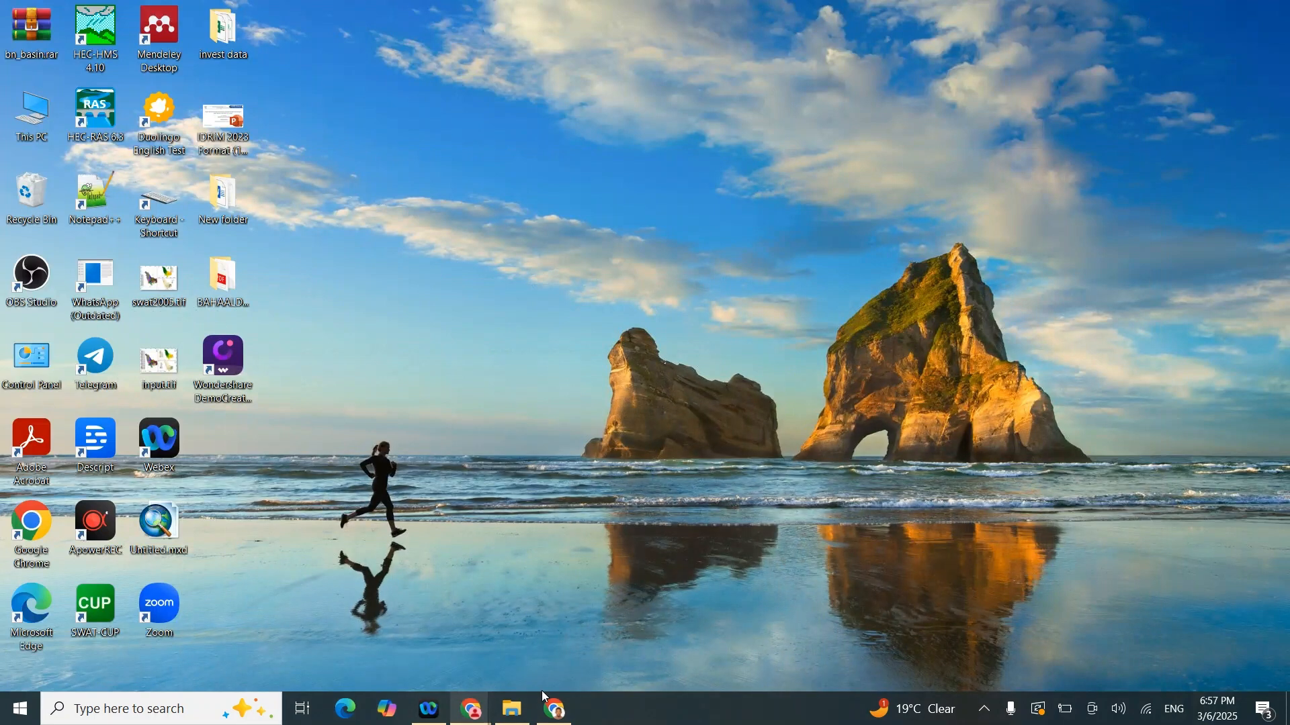
mouse_move(515, 717)
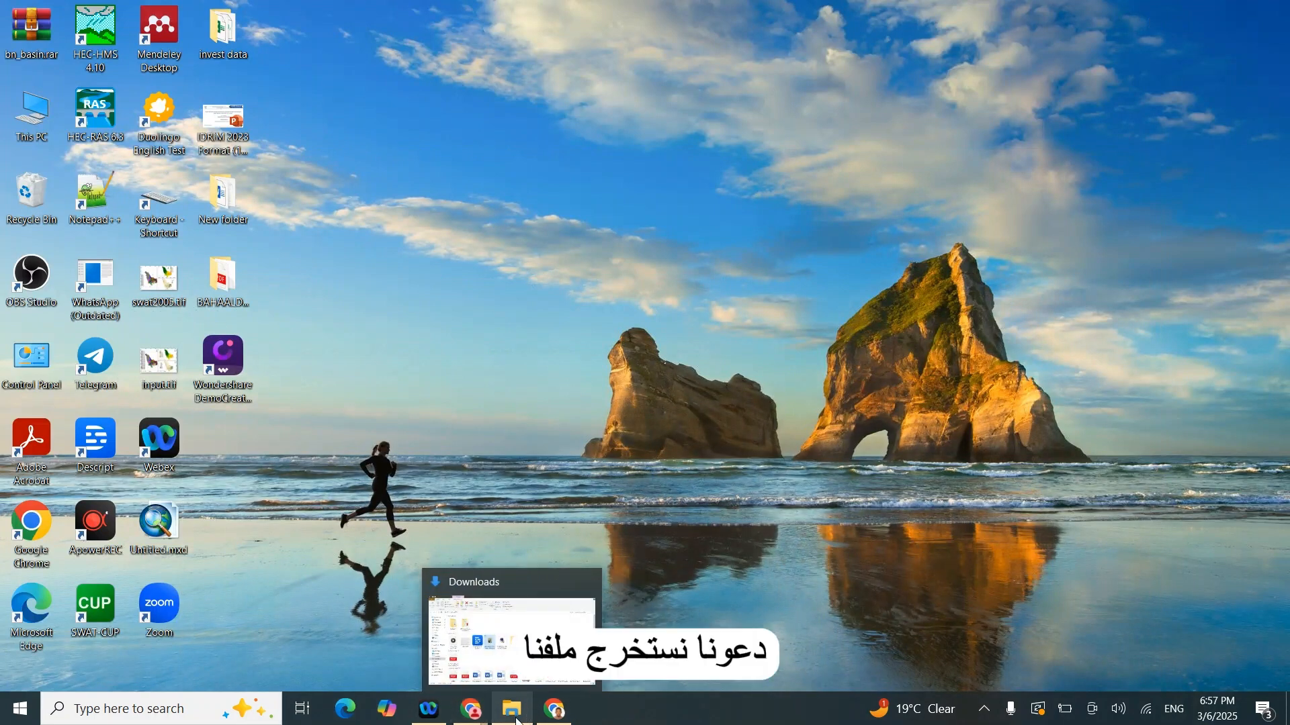
click(516, 718)
right_click(304, 237)
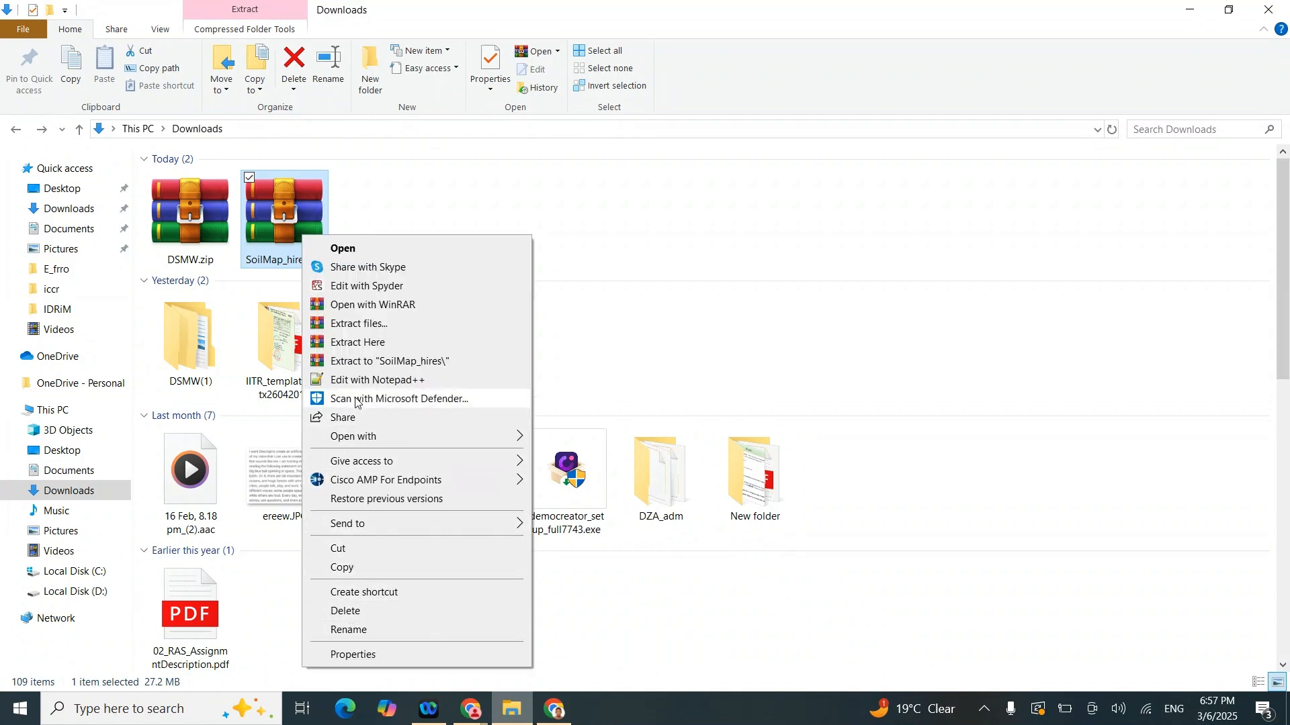
click(365, 326)
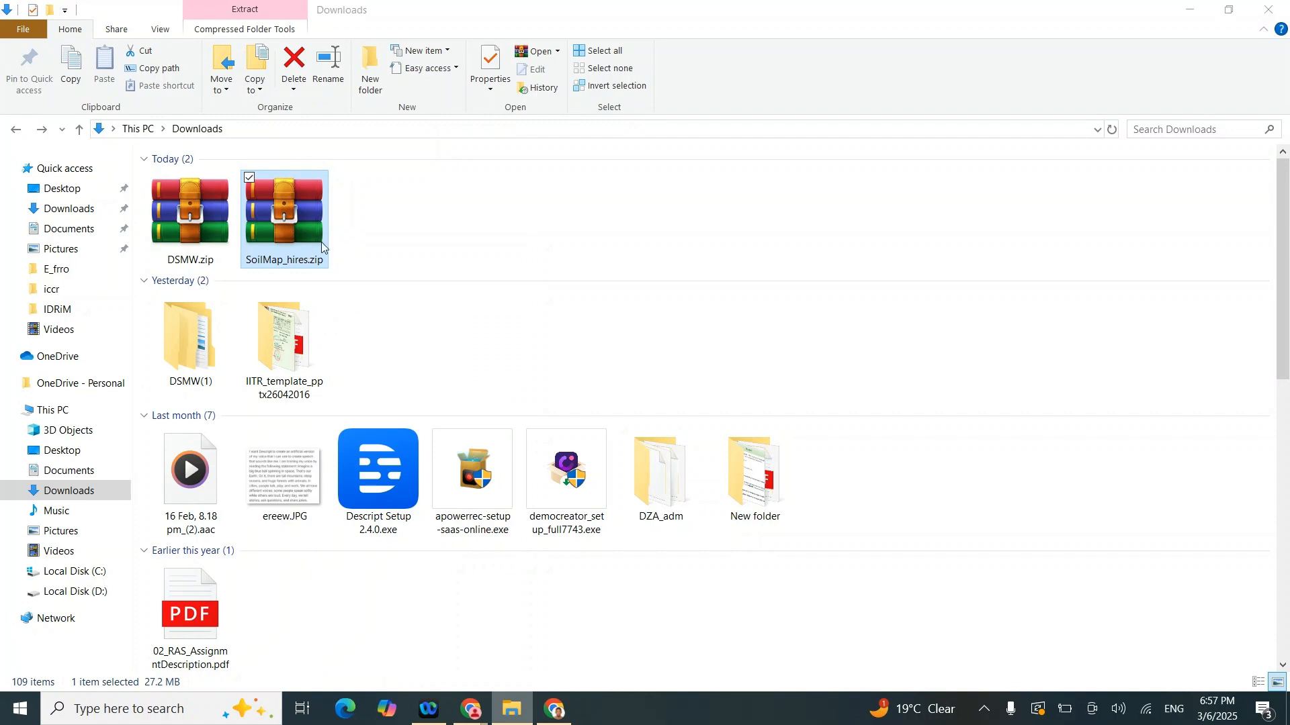
click(697, 538)
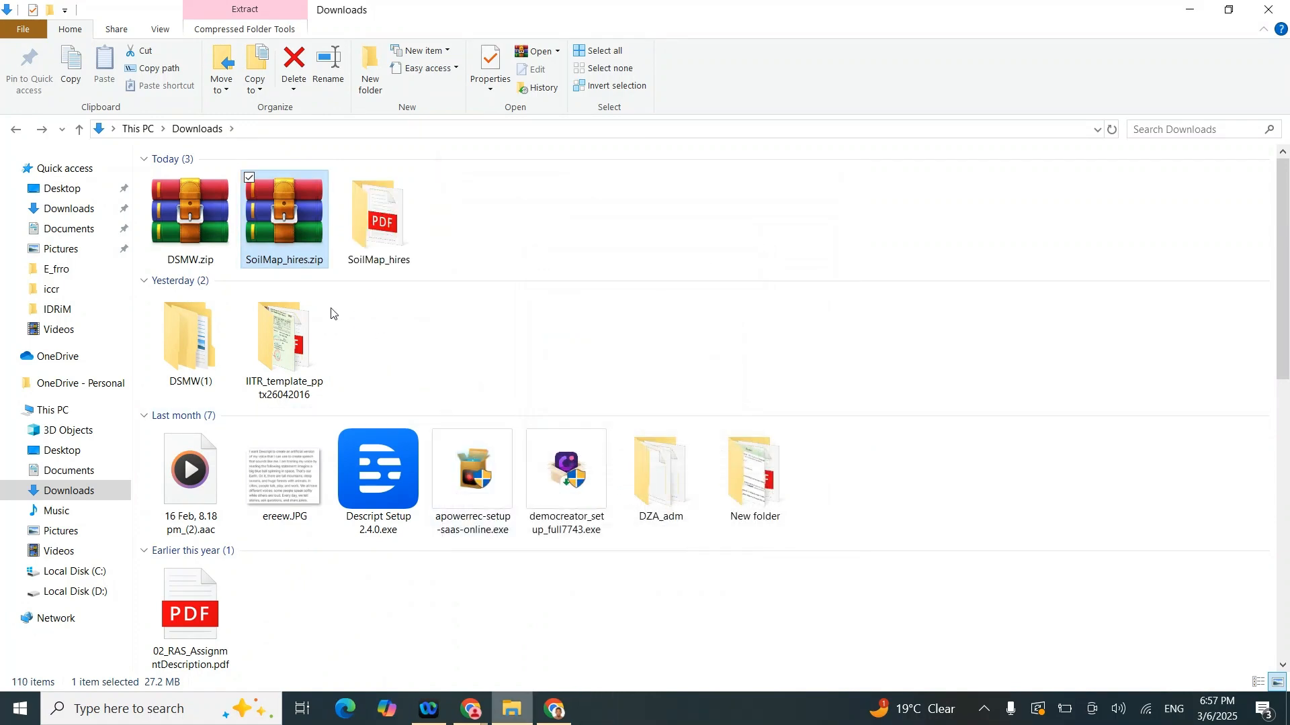
Step: Extract DSMW.zip into the DSMW folder inside Downloads
click(195, 204)
right_click(195, 203)
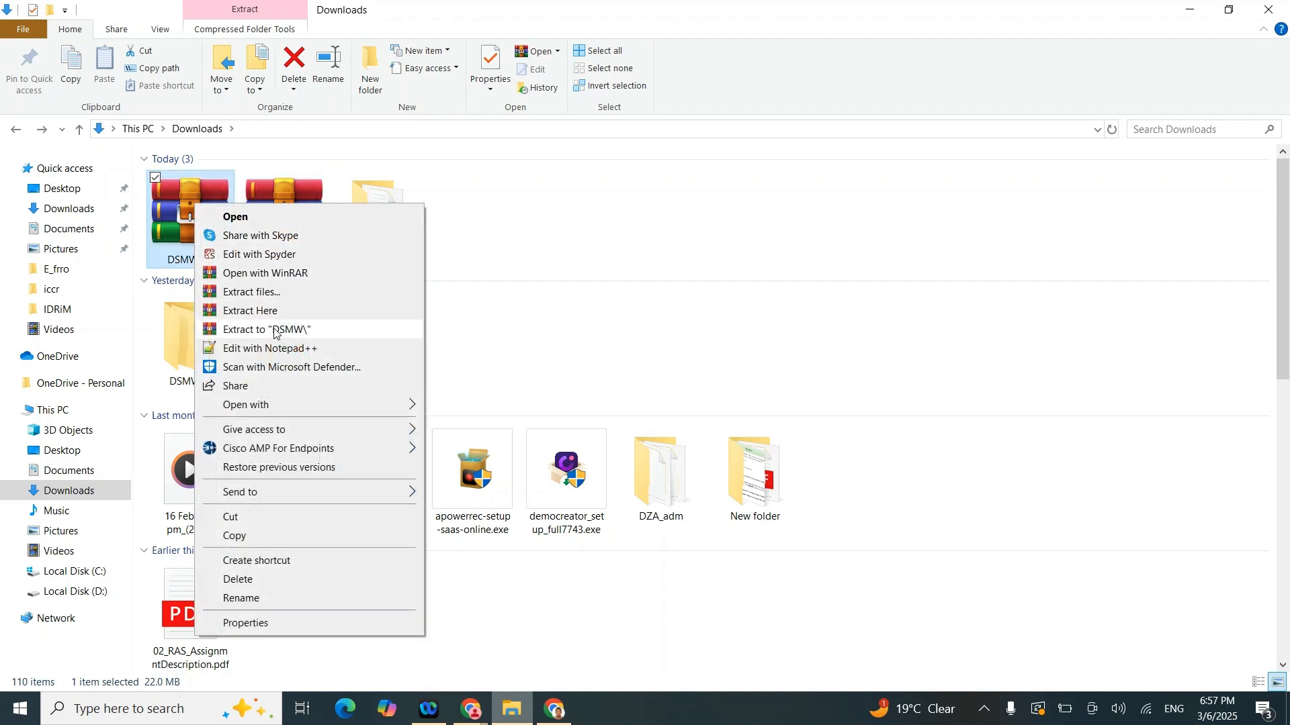
click(259, 292)
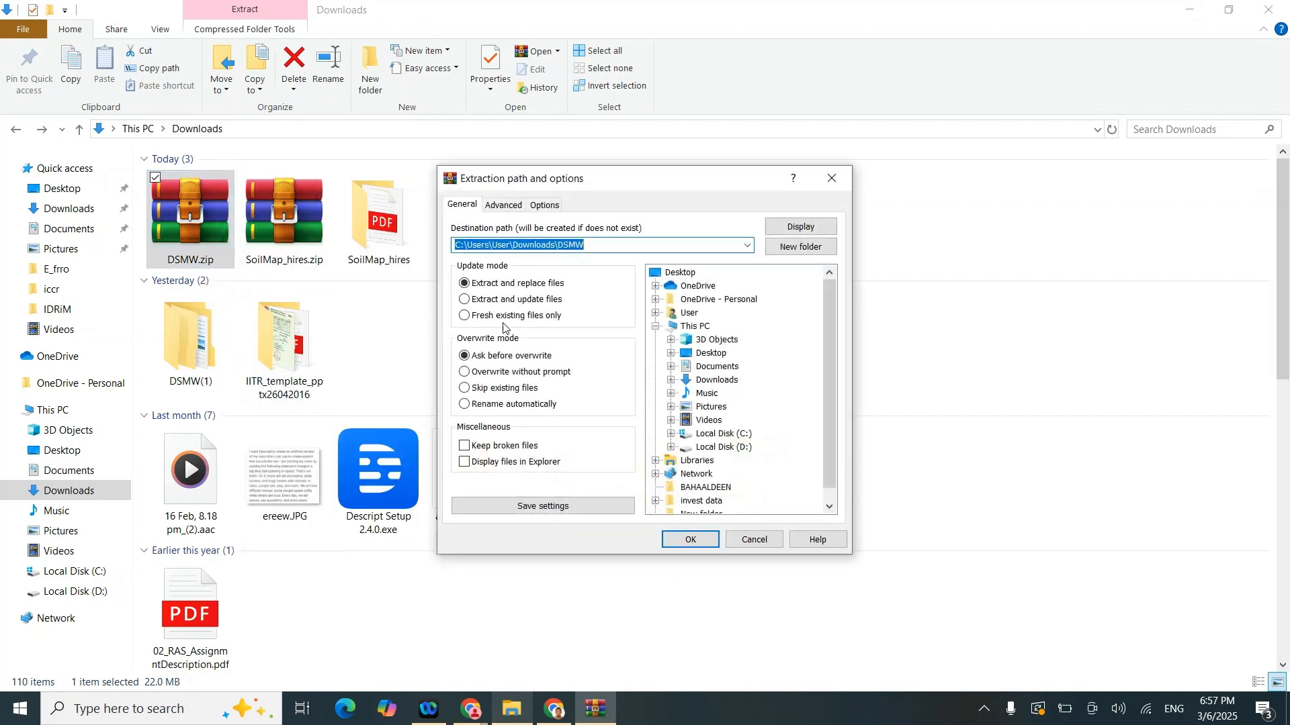
click(678, 544)
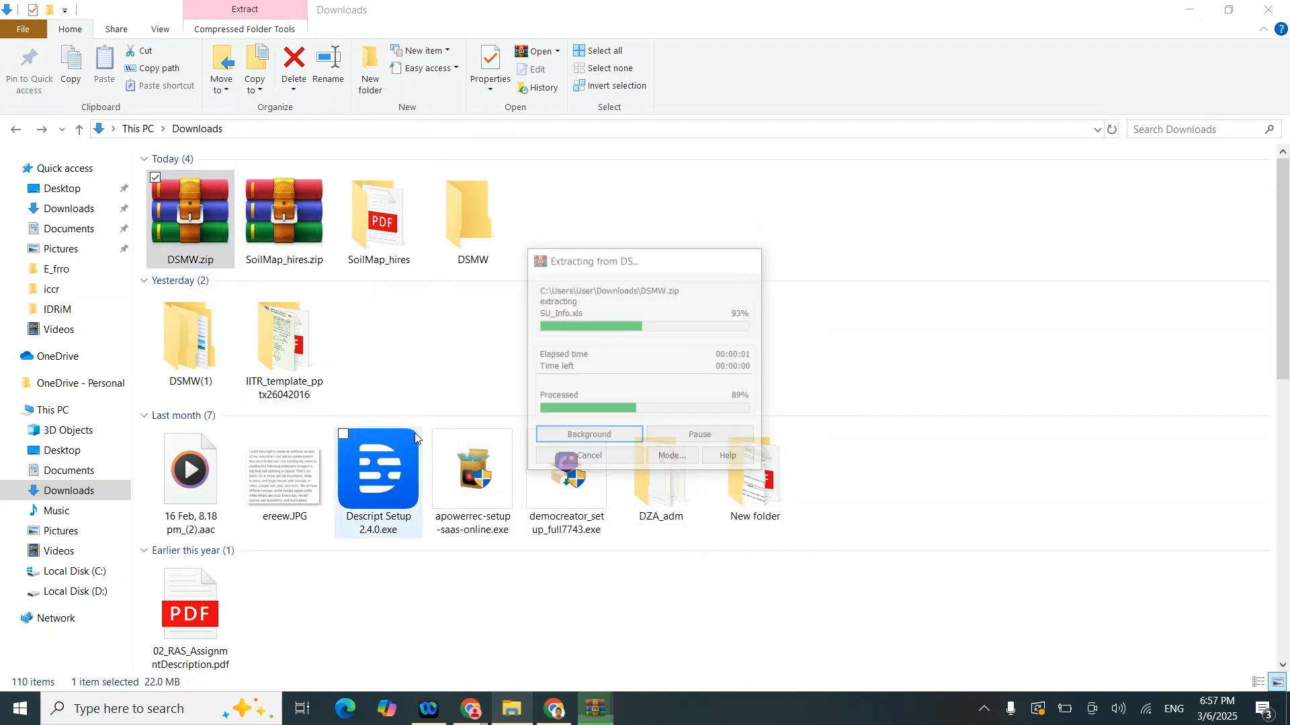
Step: Look through the extracted files in the DSMW folder and return to Downloads
click(409, 230)
double_click(382, 233)
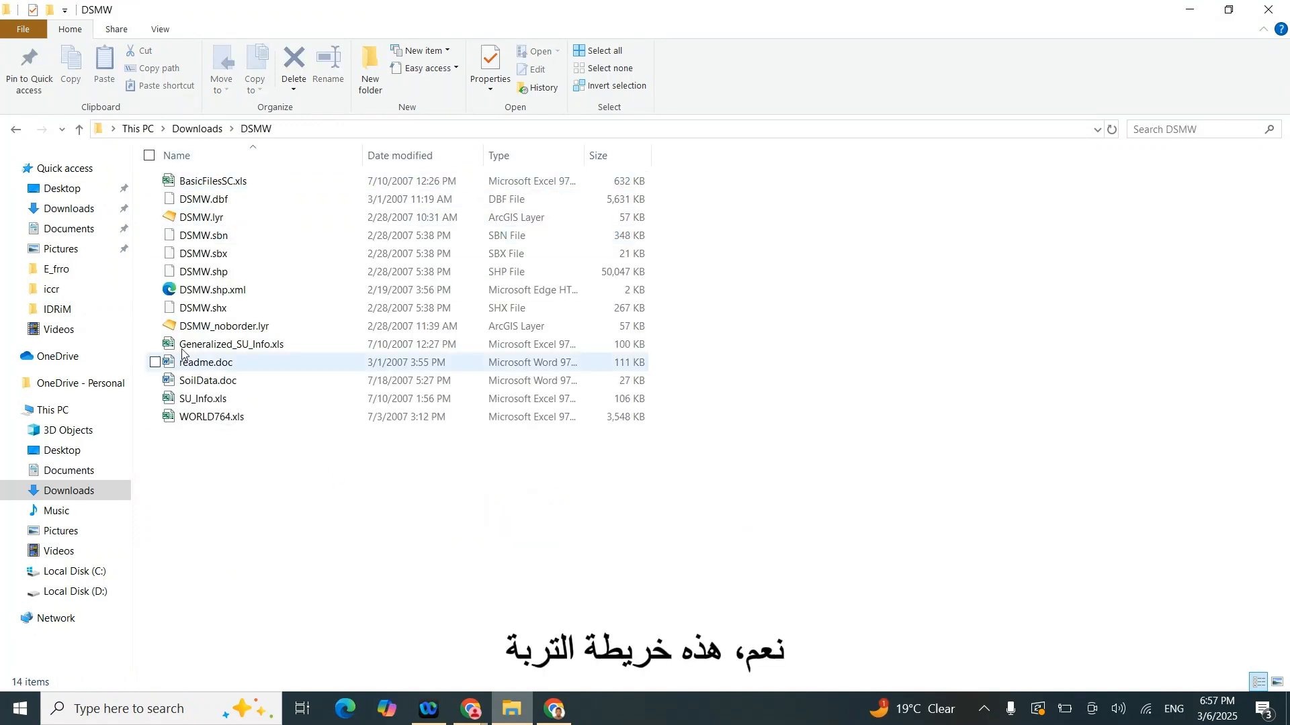
click(17, 129)
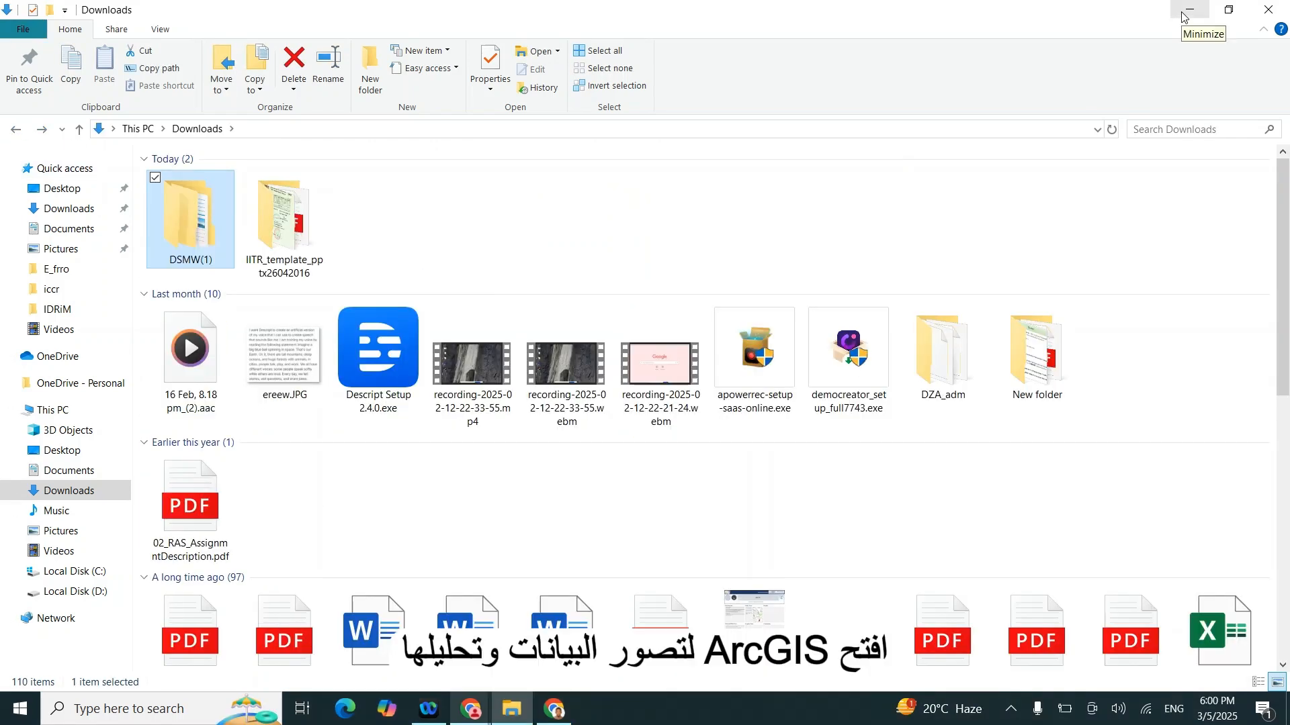
Step: Minimize File Explorer, launch ArcMap 10.7.1 and dismiss its Getting Started dialog to begin with a blank map
click(1189, 10)
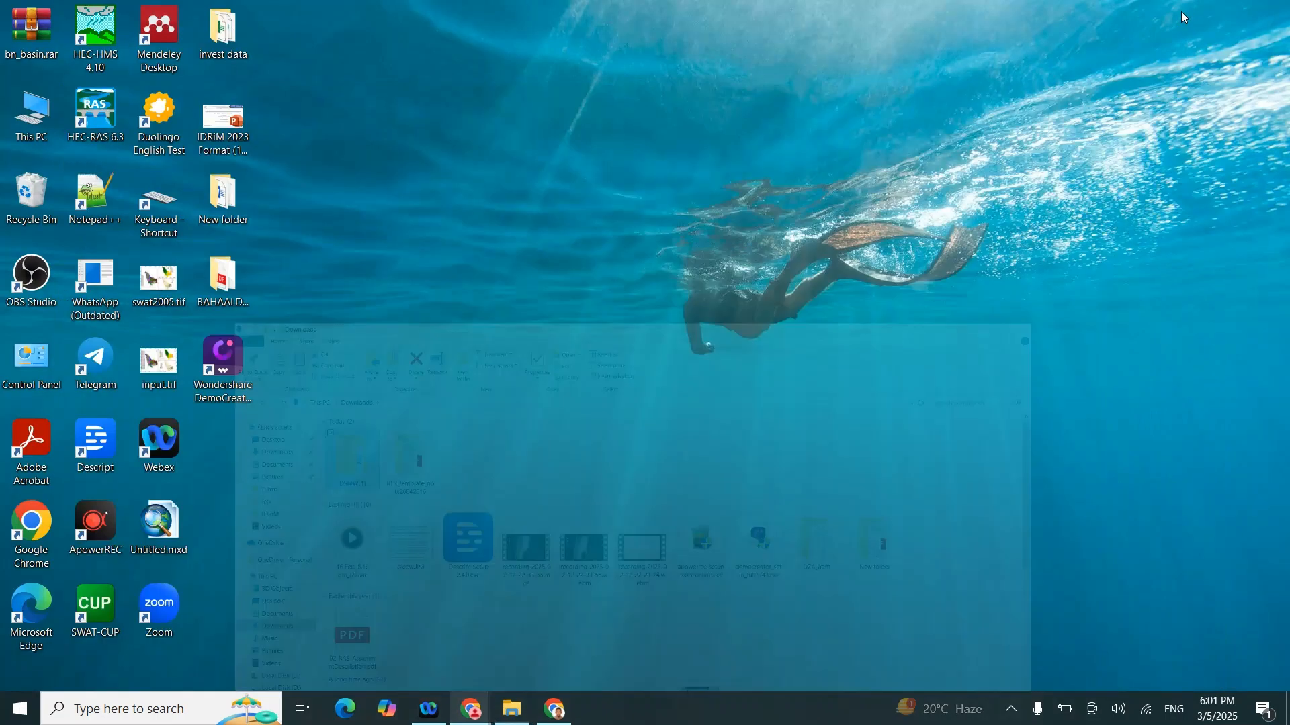
click(20, 708)
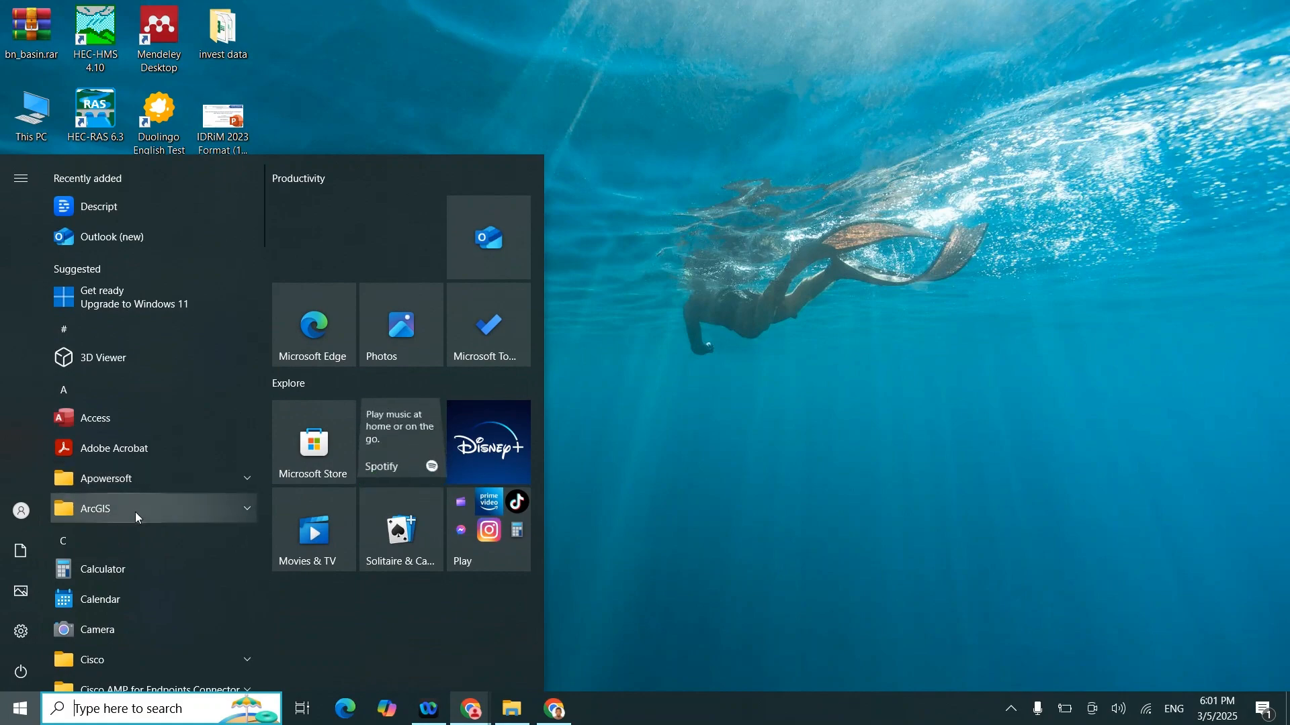
click(135, 510)
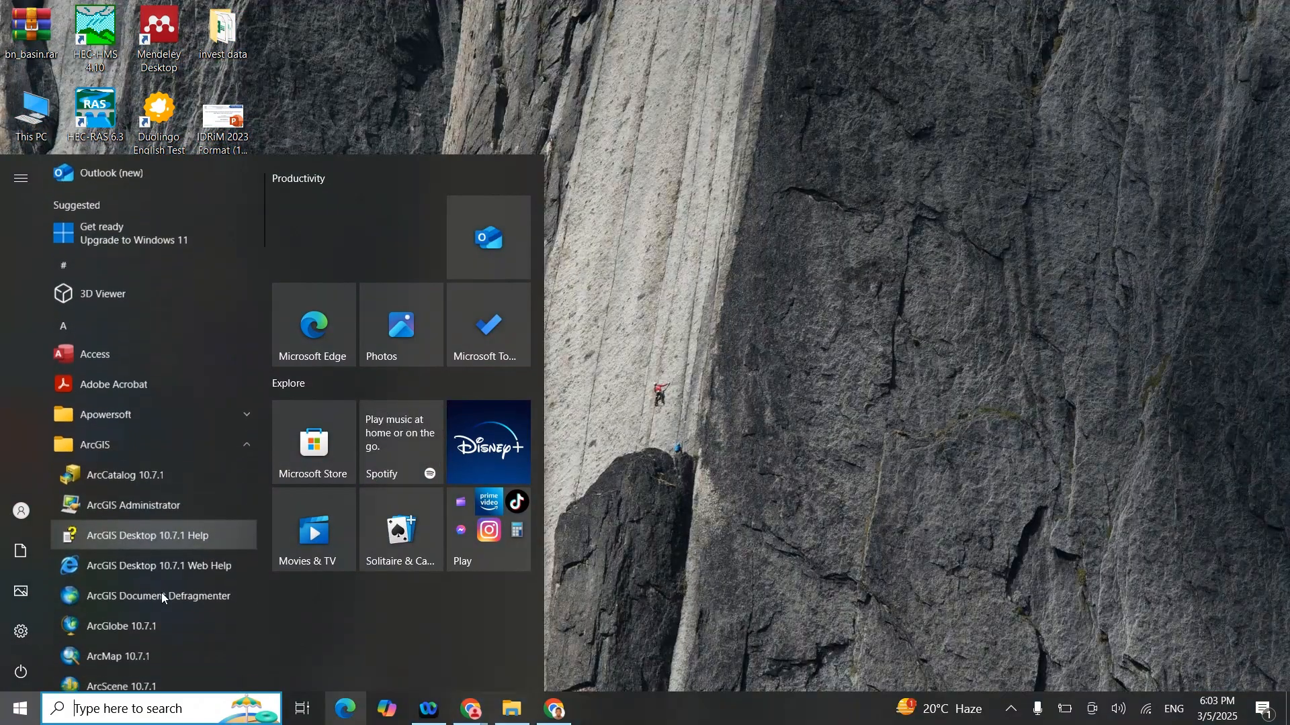
scroll(155, 593, down, 2)
click(129, 561)
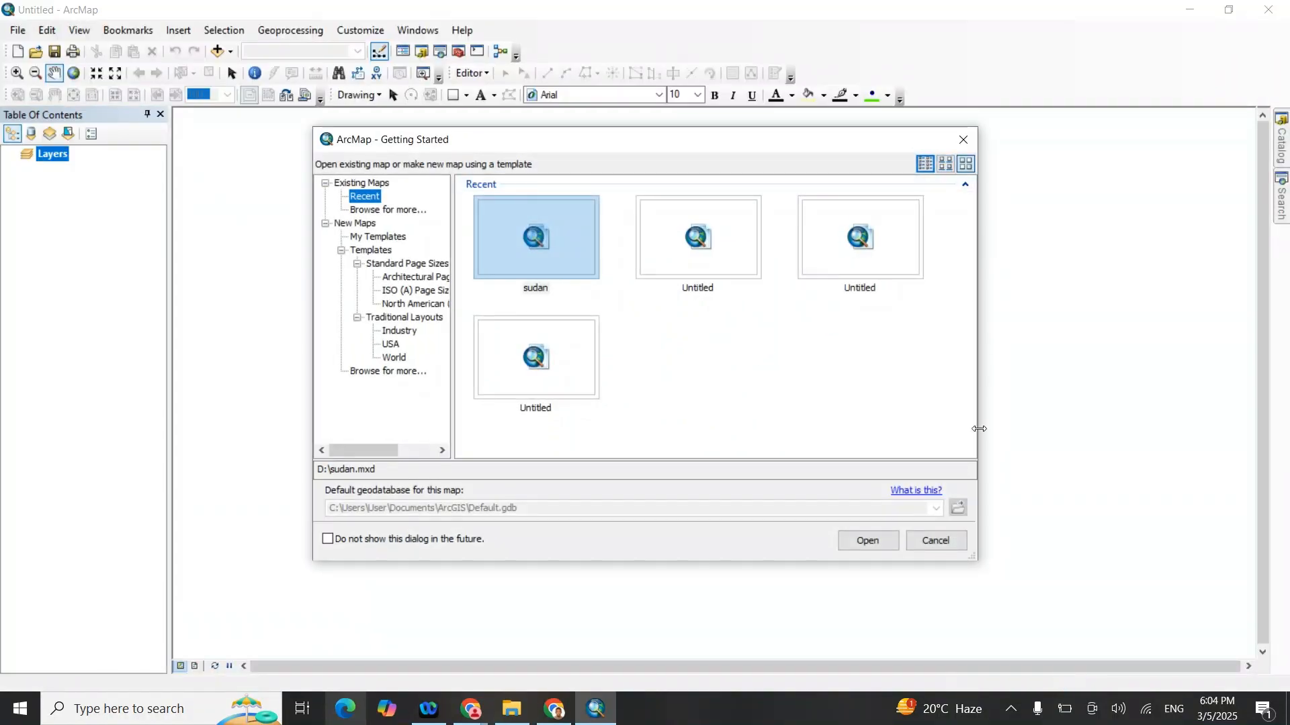
click(963, 139)
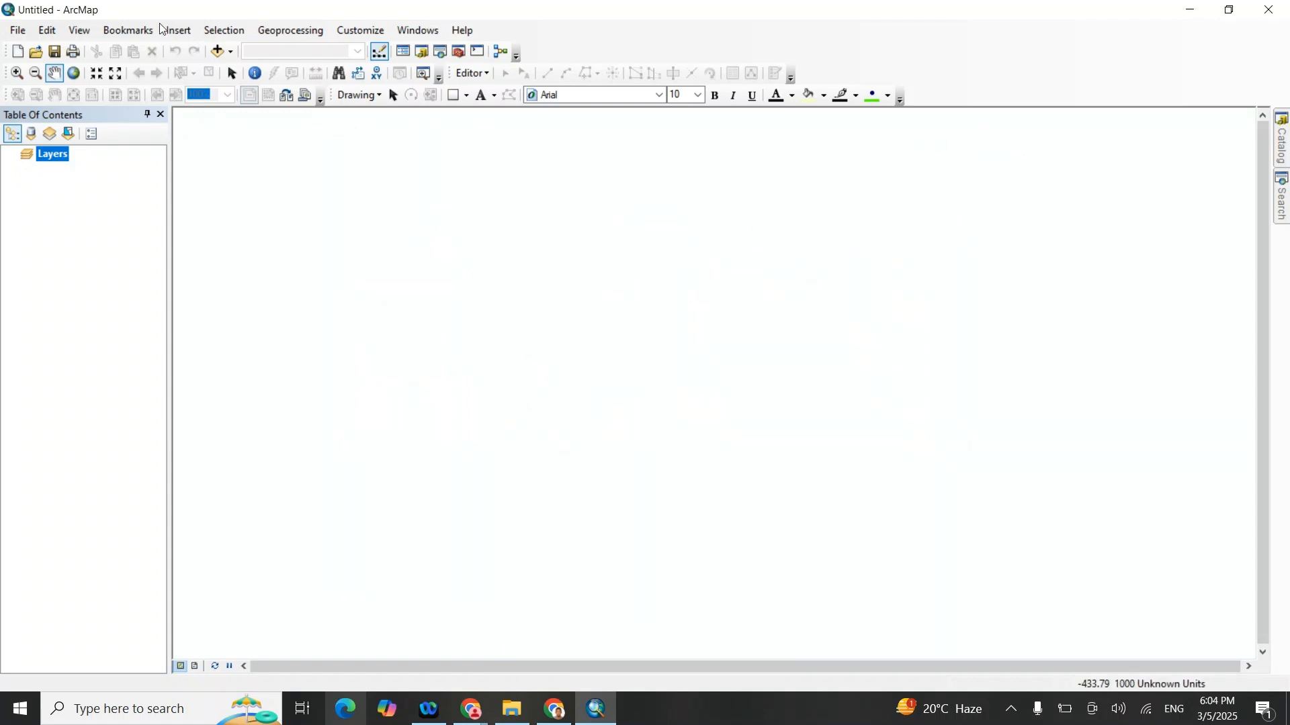
Step: Add the DSMW.shp shapefile from the DSMW folder inside Downloads\DSMW(1) to the map
click(218, 51)
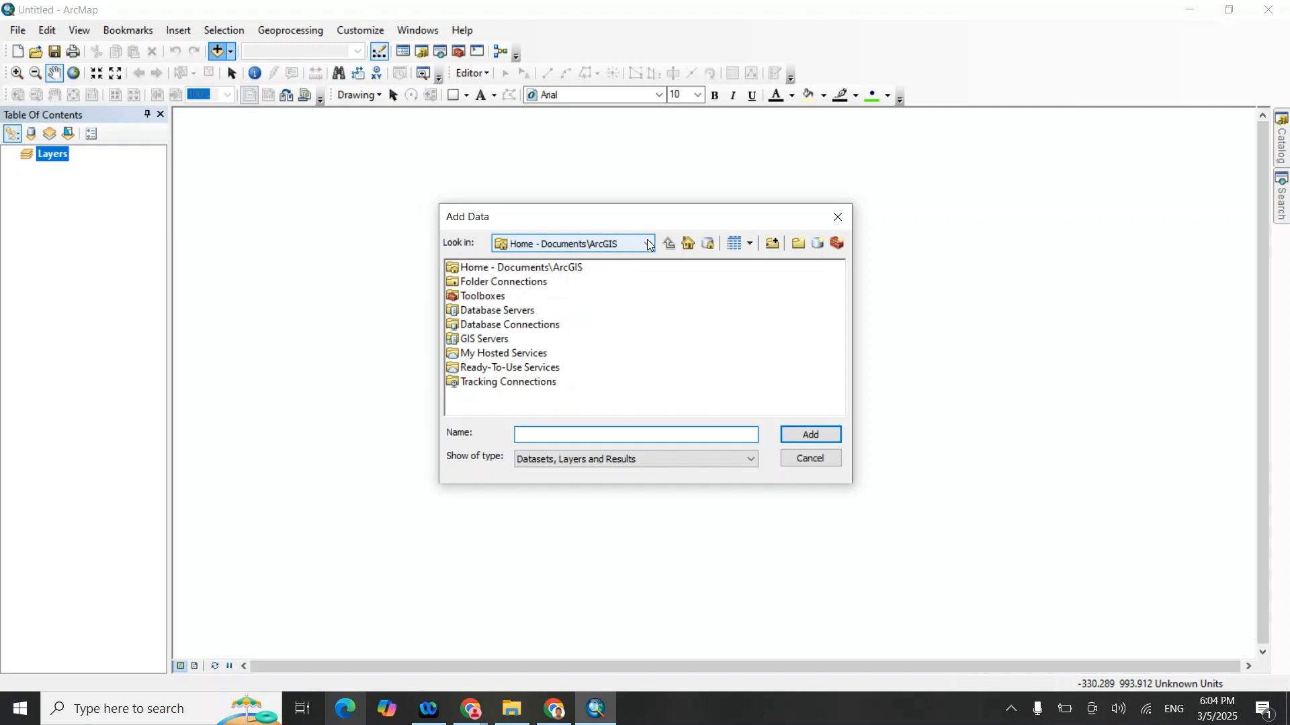
click(650, 245)
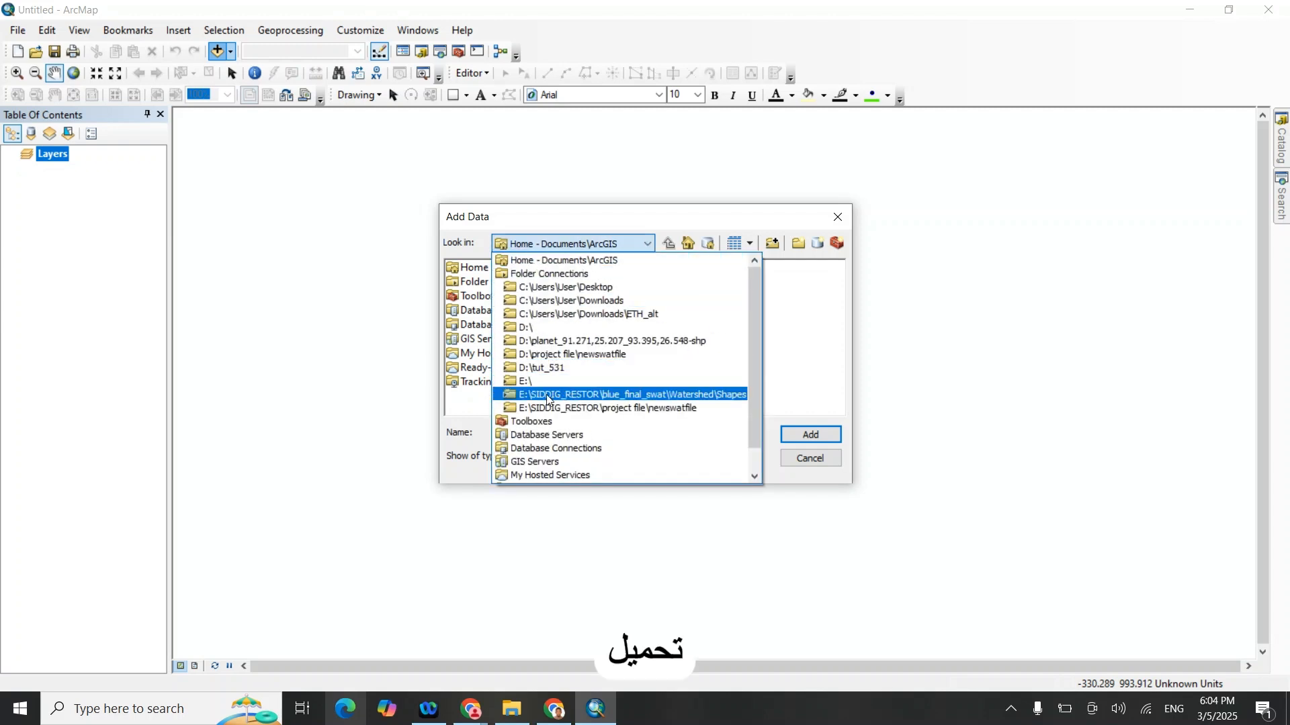
click(567, 301)
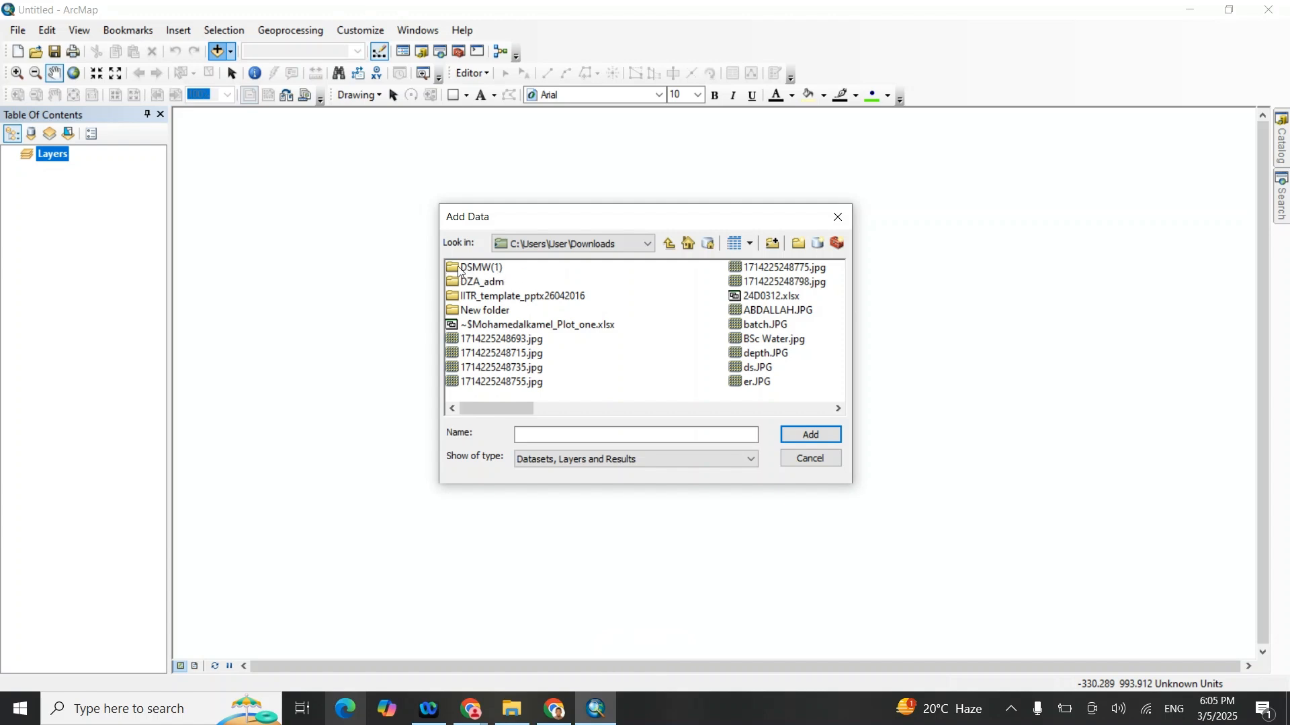
click(670, 245)
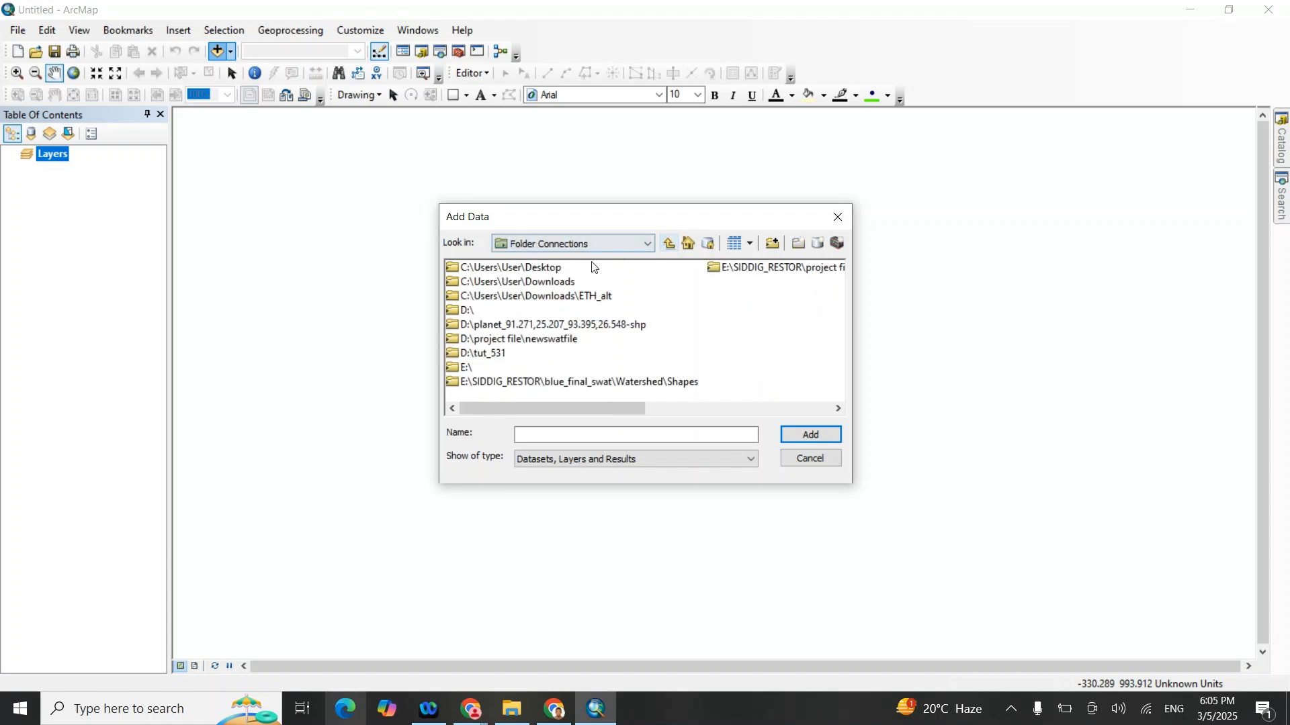
double_click(544, 283)
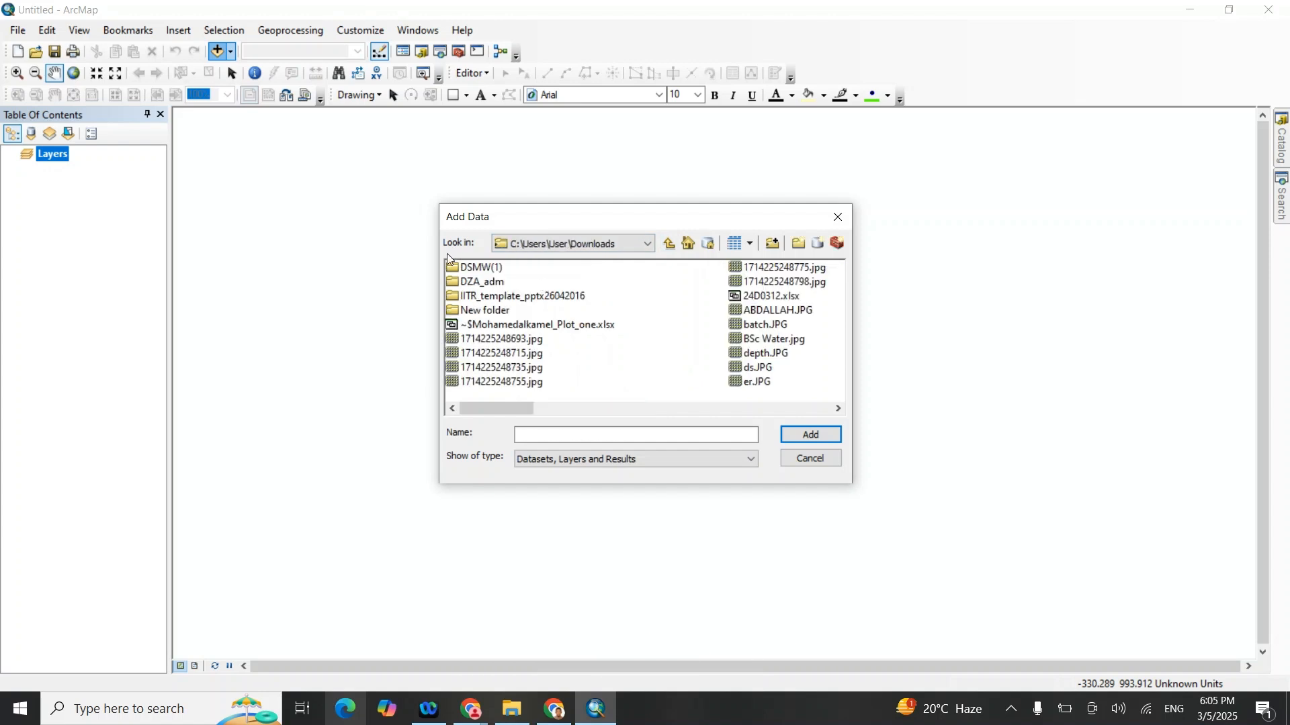
double_click(486, 271)
double_click(483, 270)
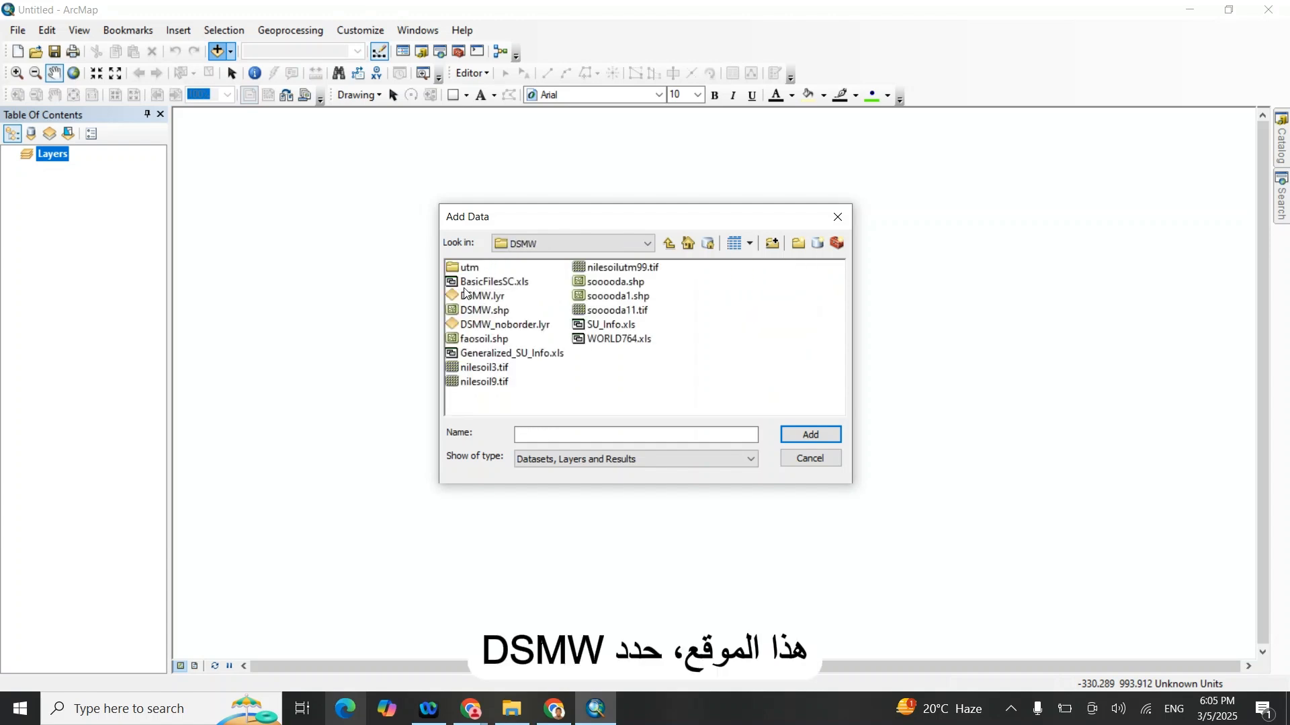
click(491, 311)
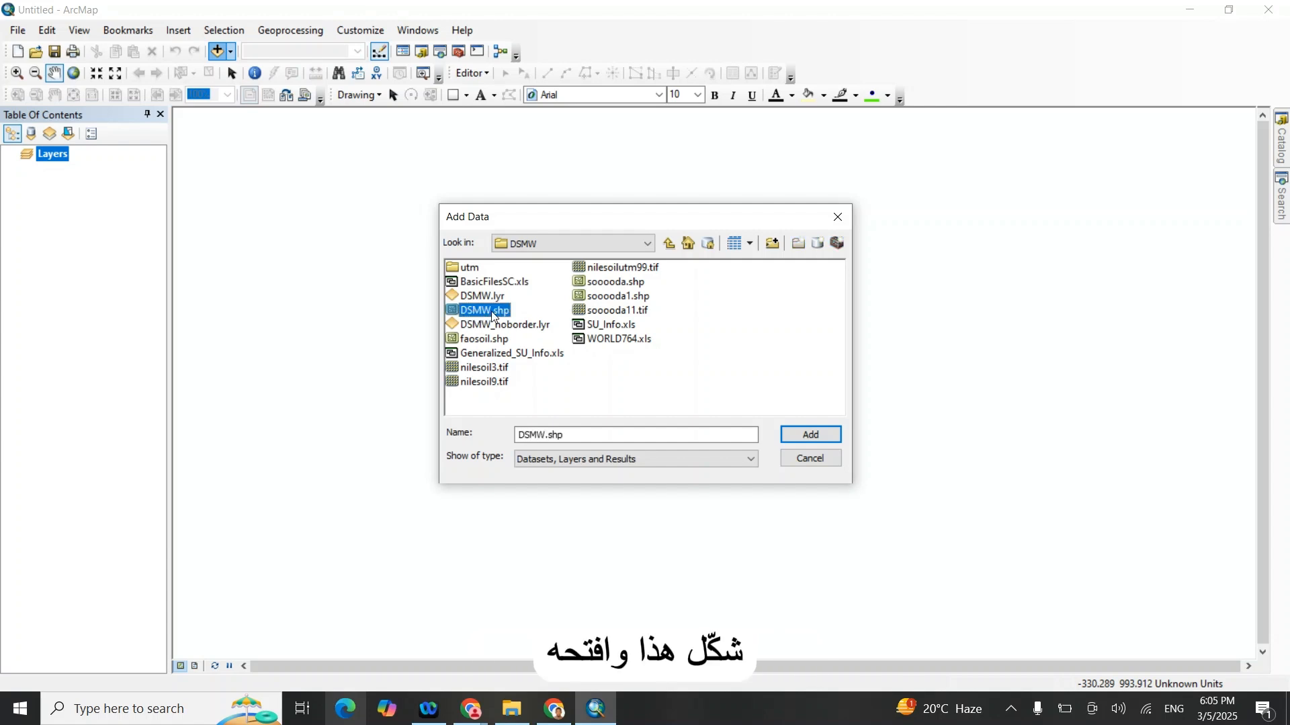
double_click(492, 312)
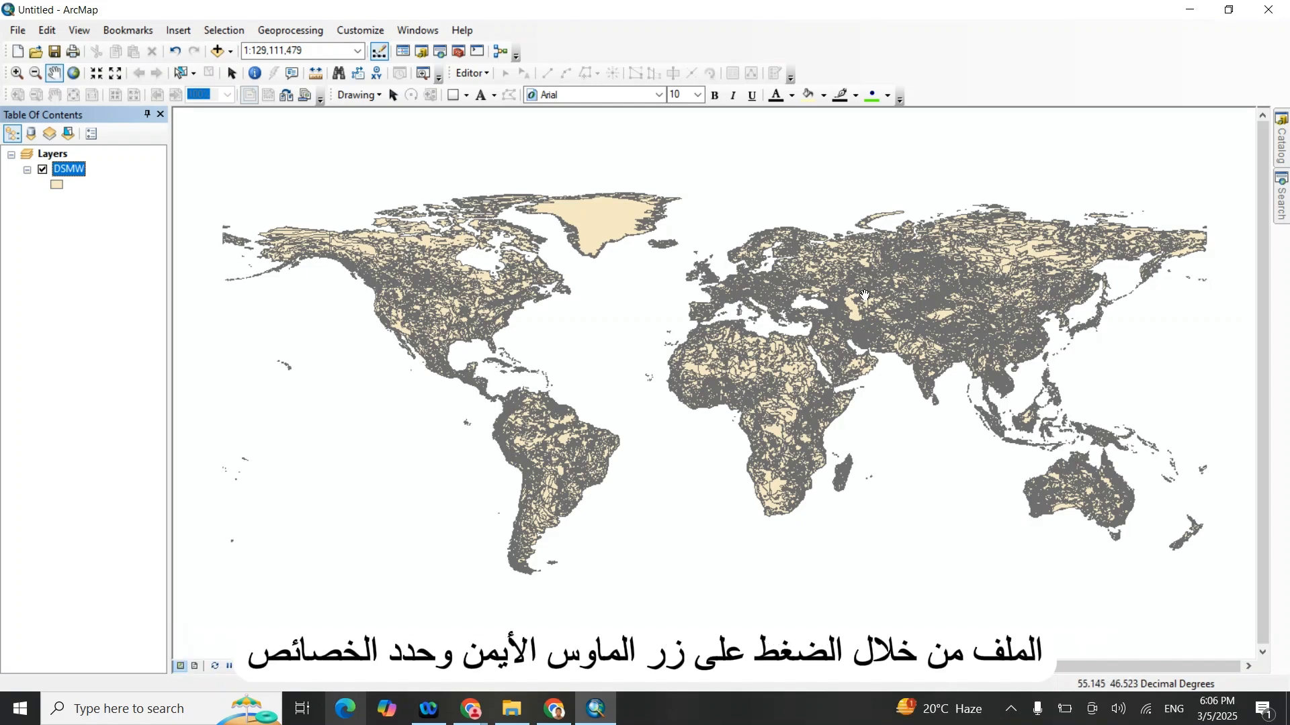
Step: Set the DSMW layer's symbology to unique values categories using DOMSOI as the value field
drag(865, 295, 868, 279)
right_click(69, 168)
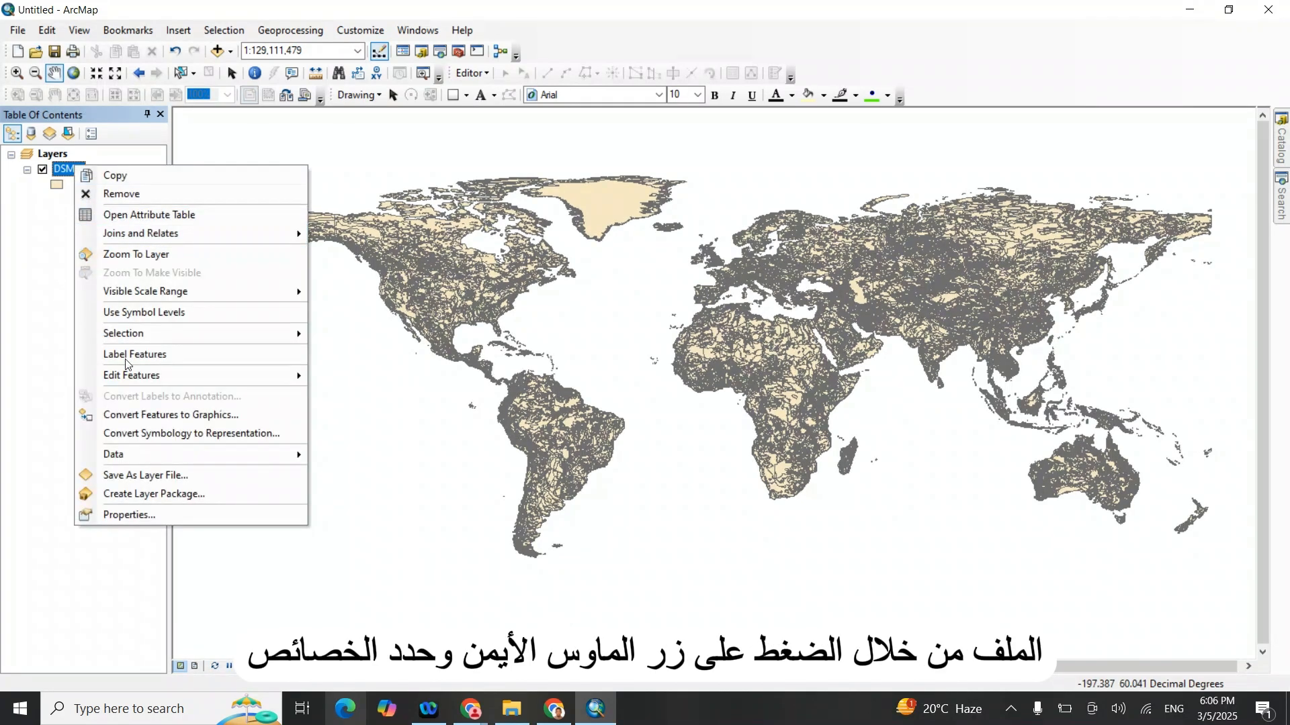
click(129, 514)
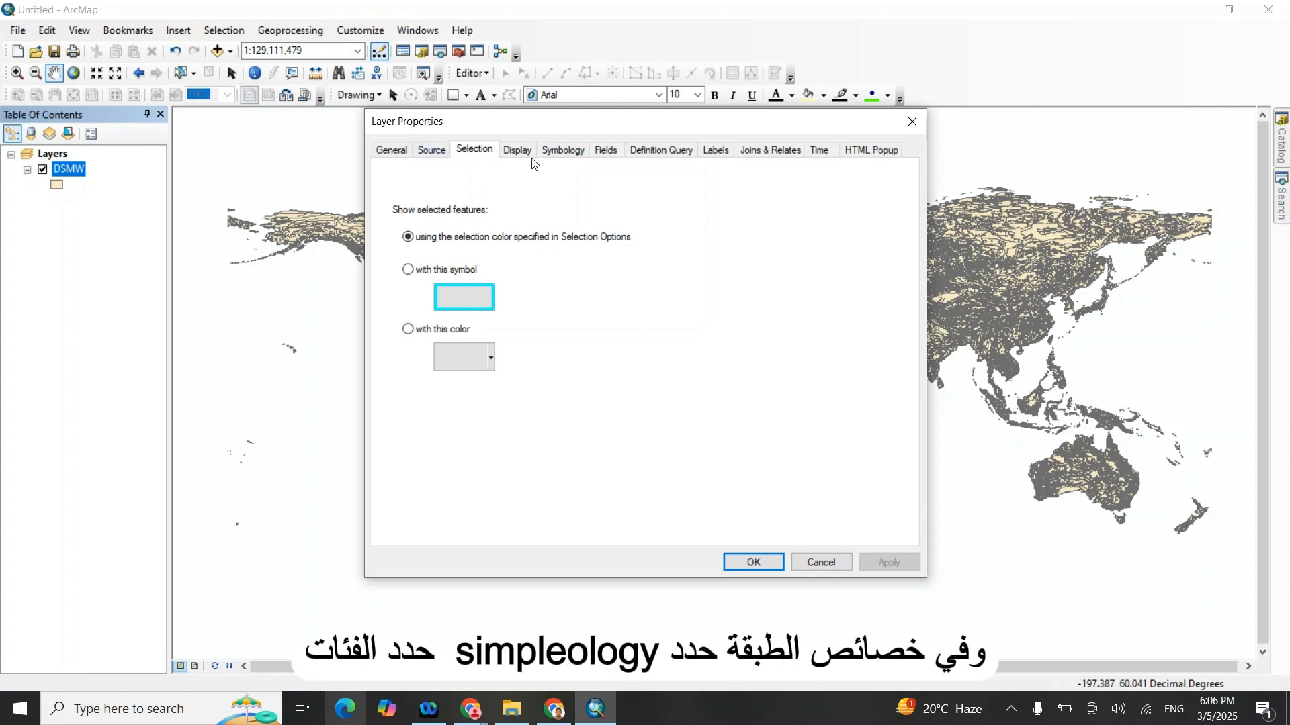
click(567, 152)
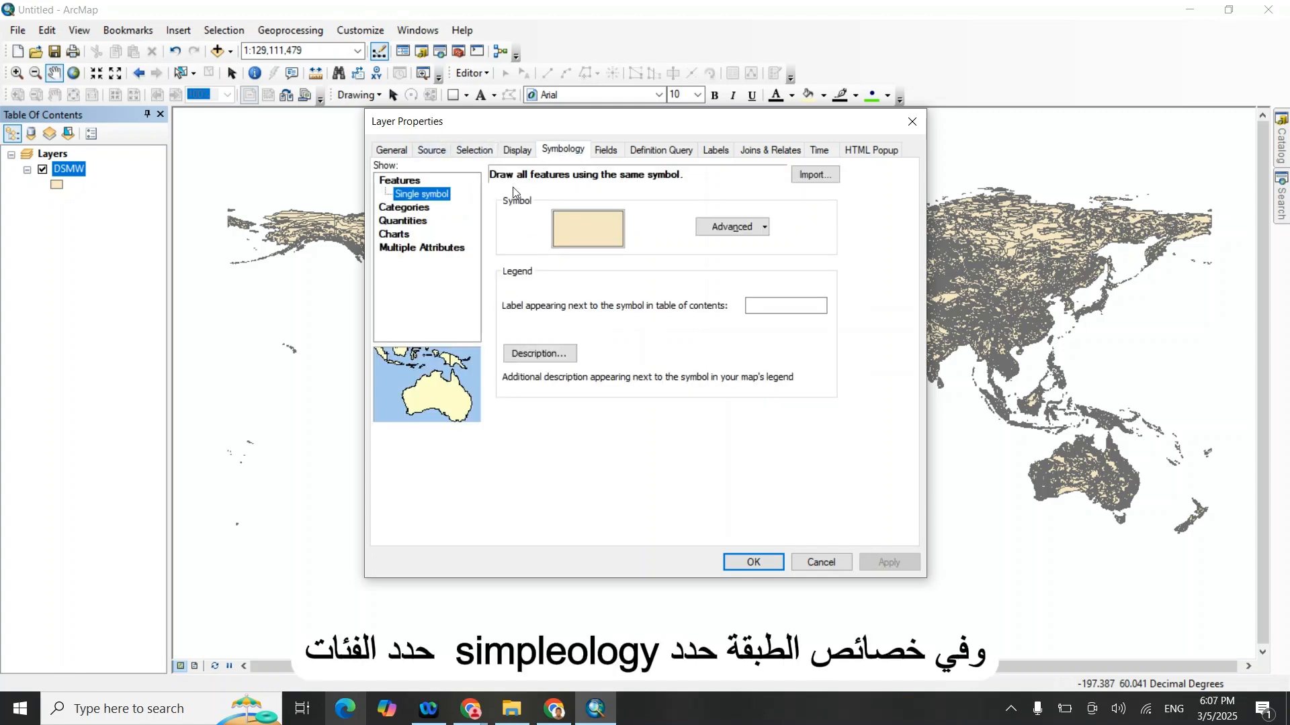
click(411, 208)
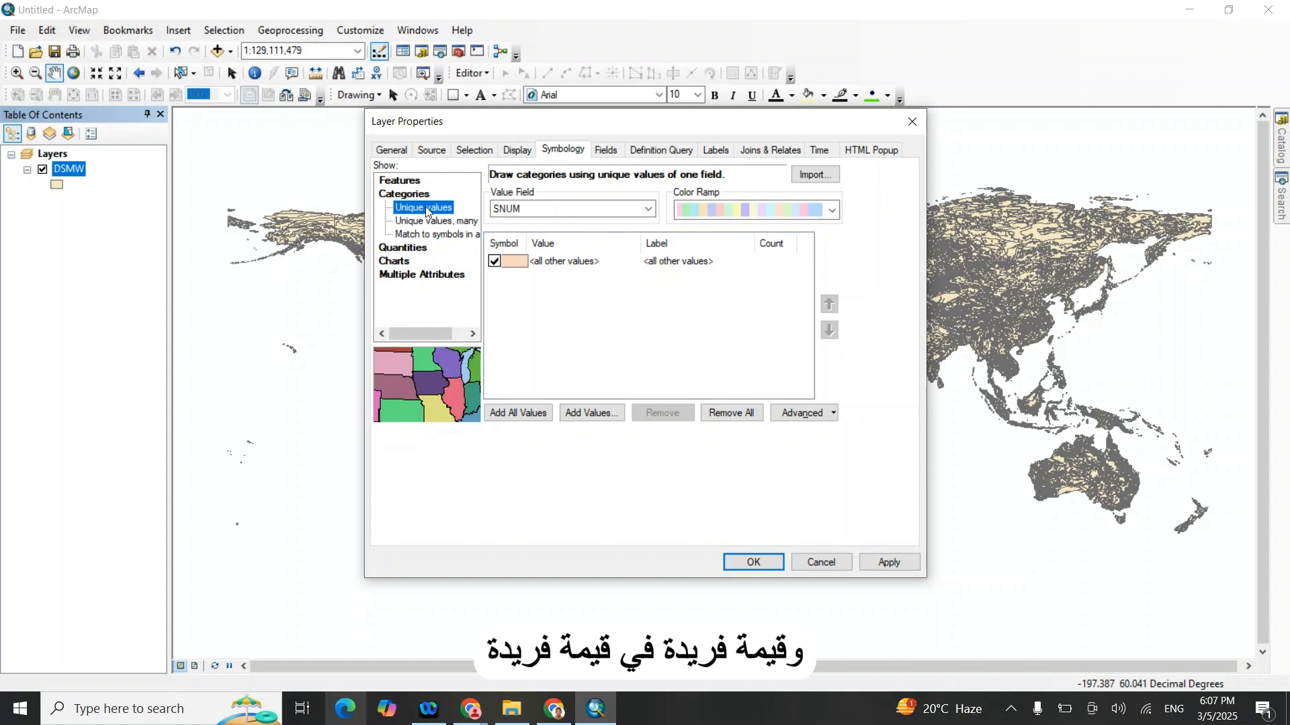
click(648, 209)
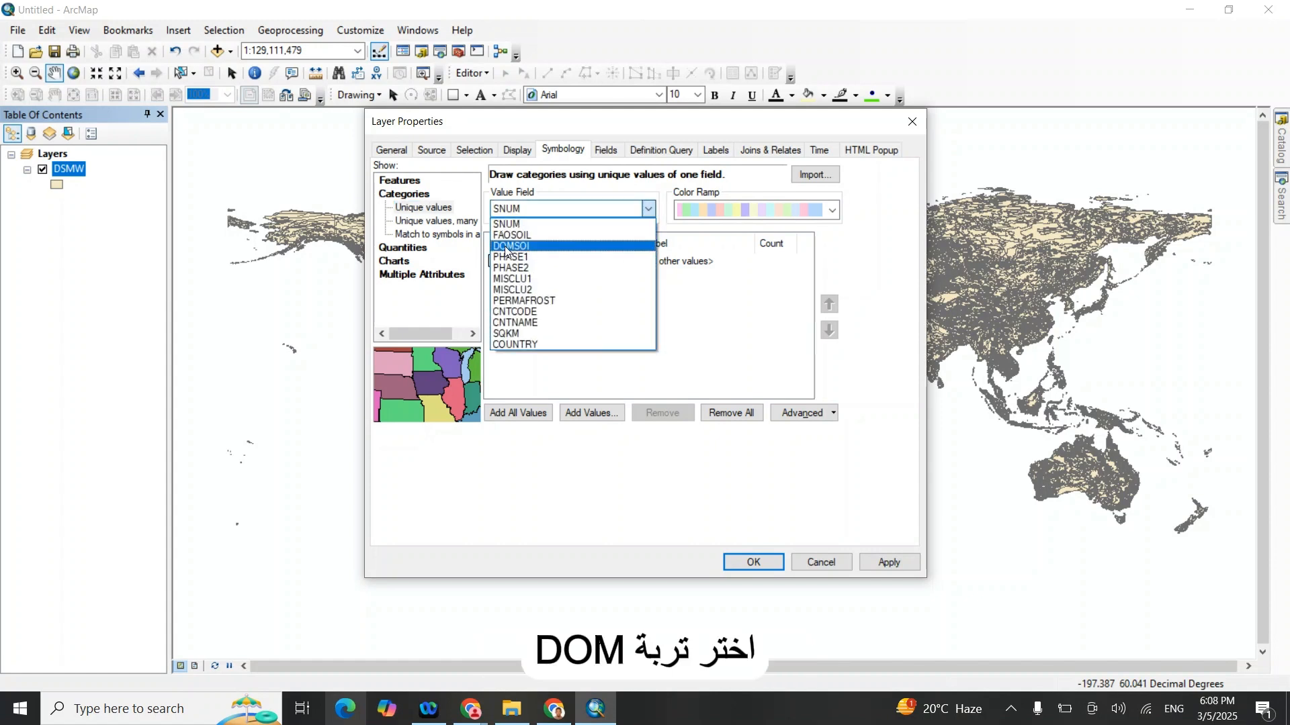
click(548, 247)
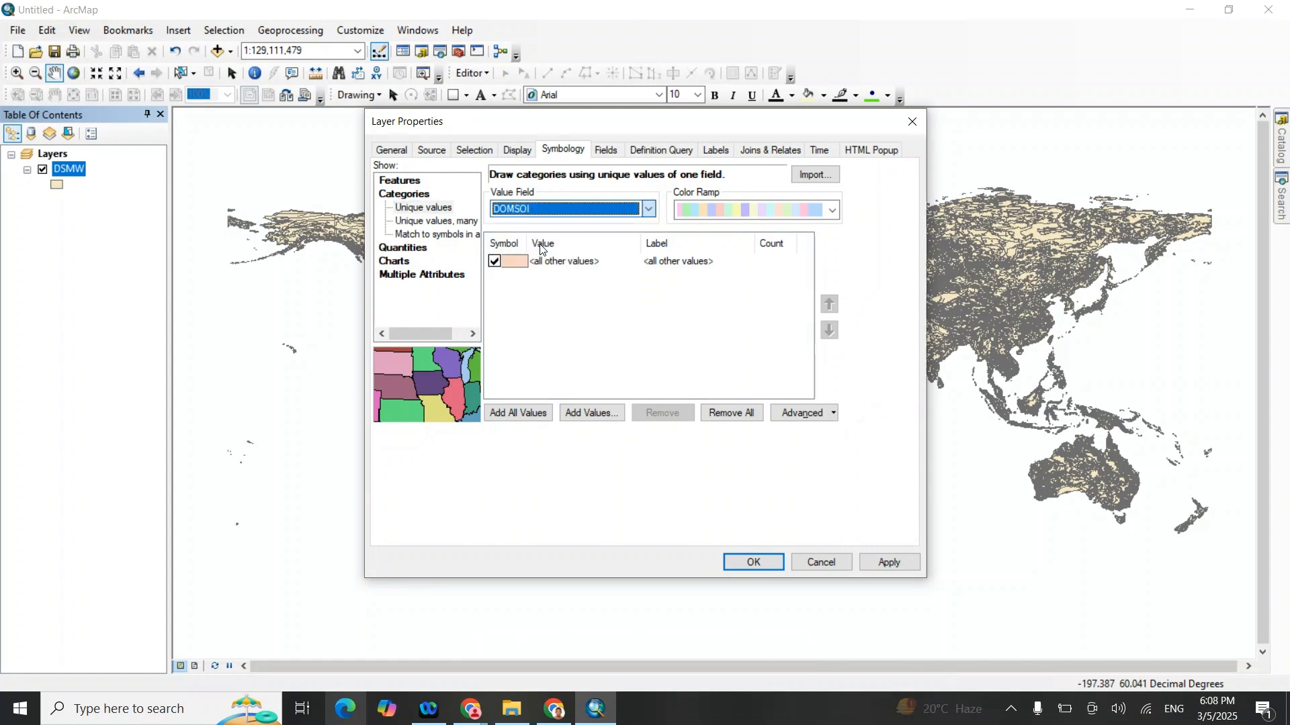
Step: Exclude the all other values entry, add all DOMSOI values and apply the symbology
click(495, 261)
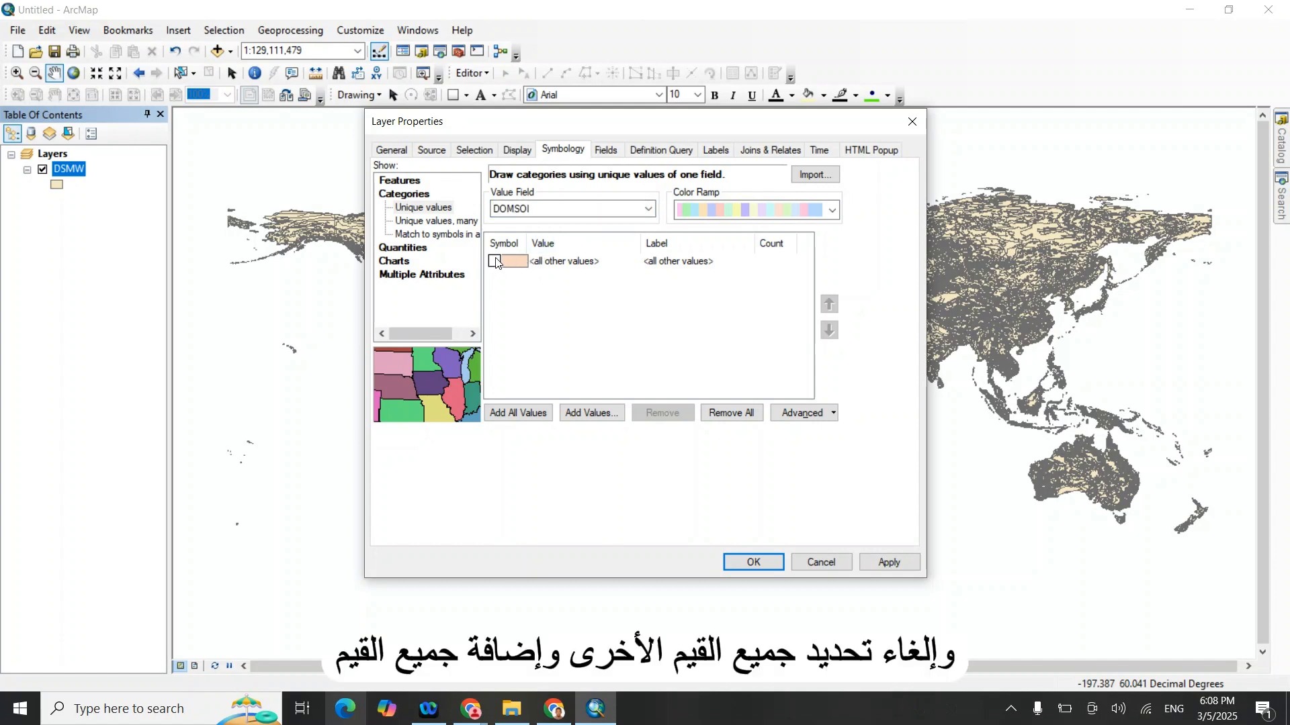
click(504, 414)
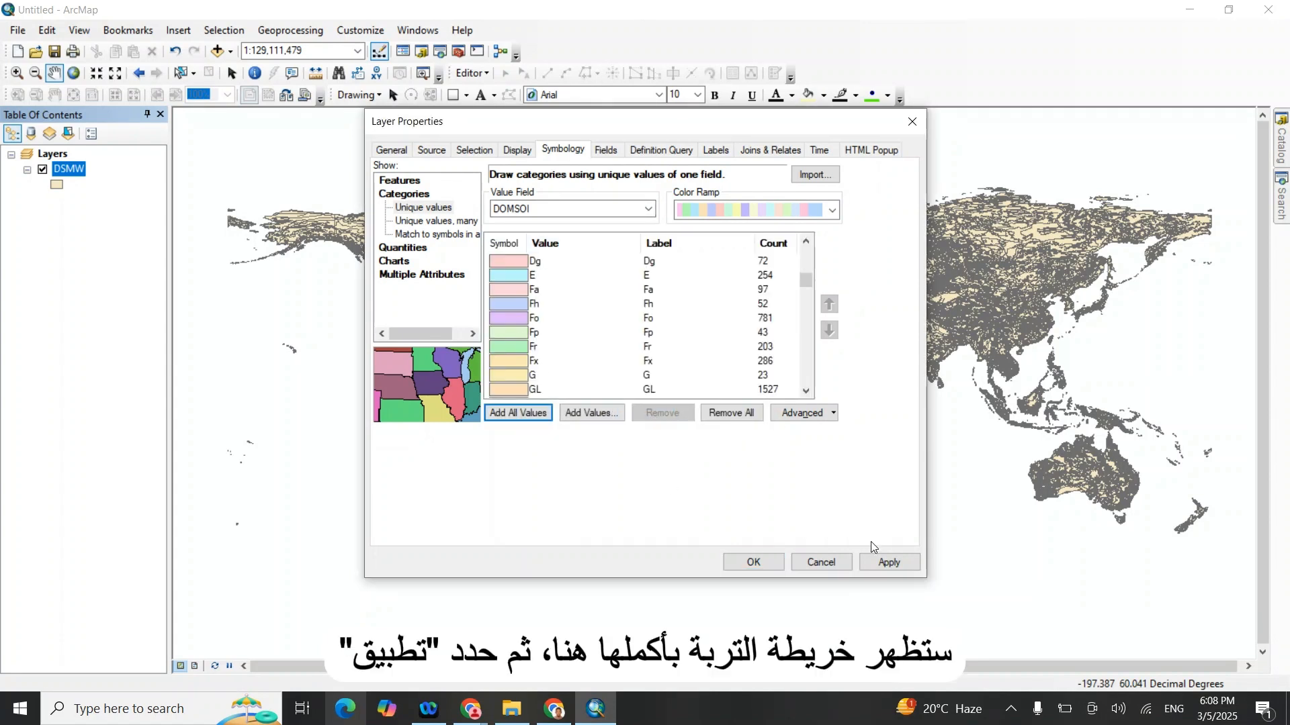
click(888, 563)
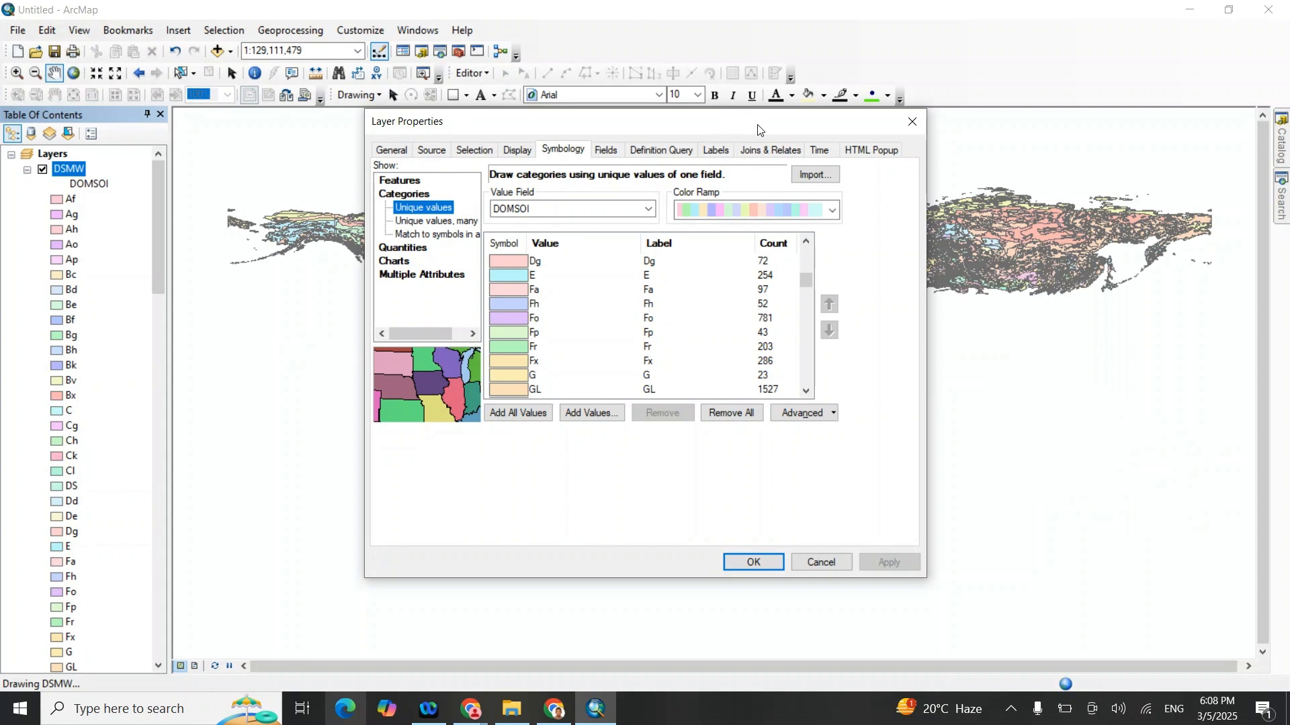
Step: Recolor the soil classes with a dark multicolor ramp, apply it and close the layer properties
drag(760, 129, 539, 131)
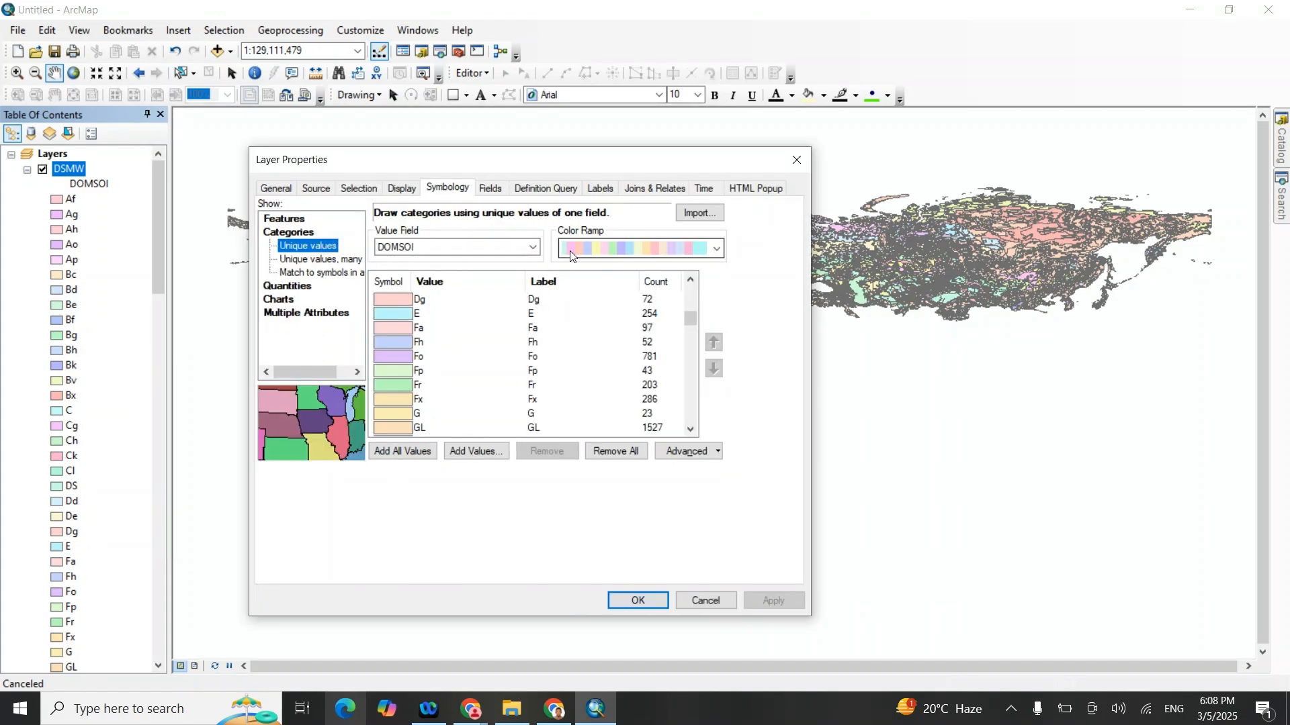
click(718, 249)
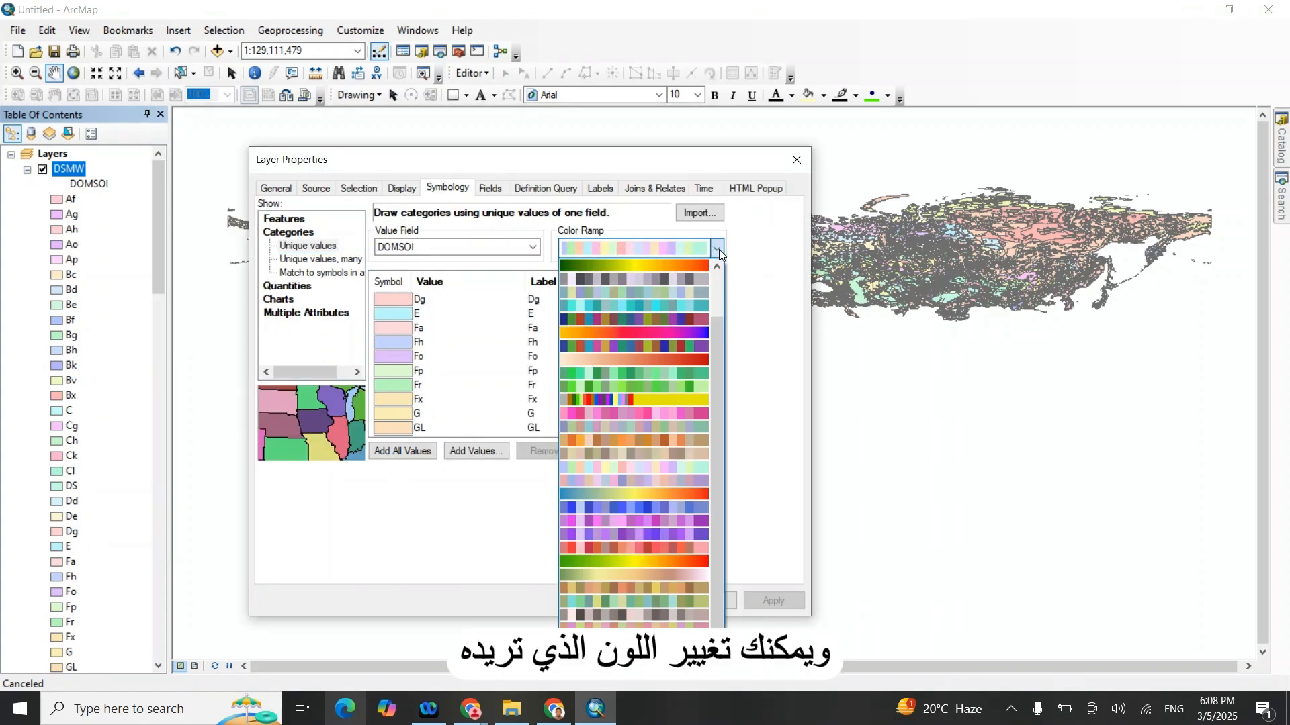
click(682, 321)
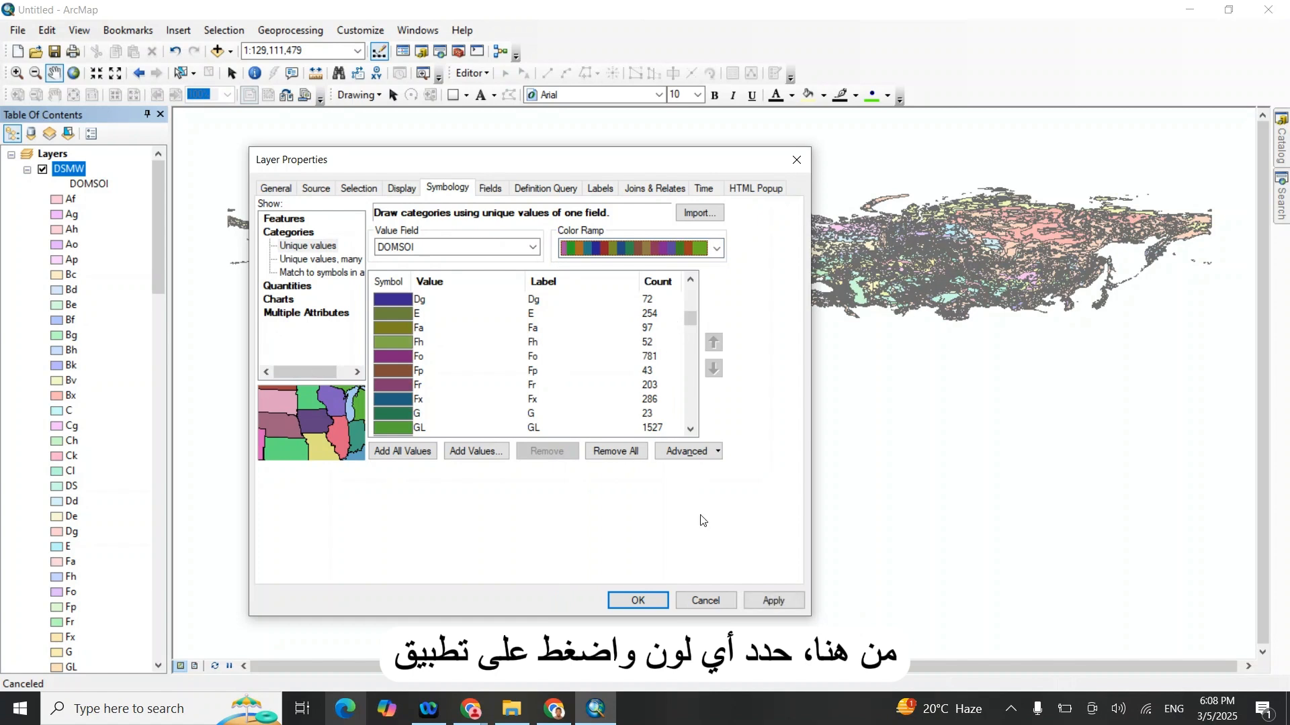
click(783, 604)
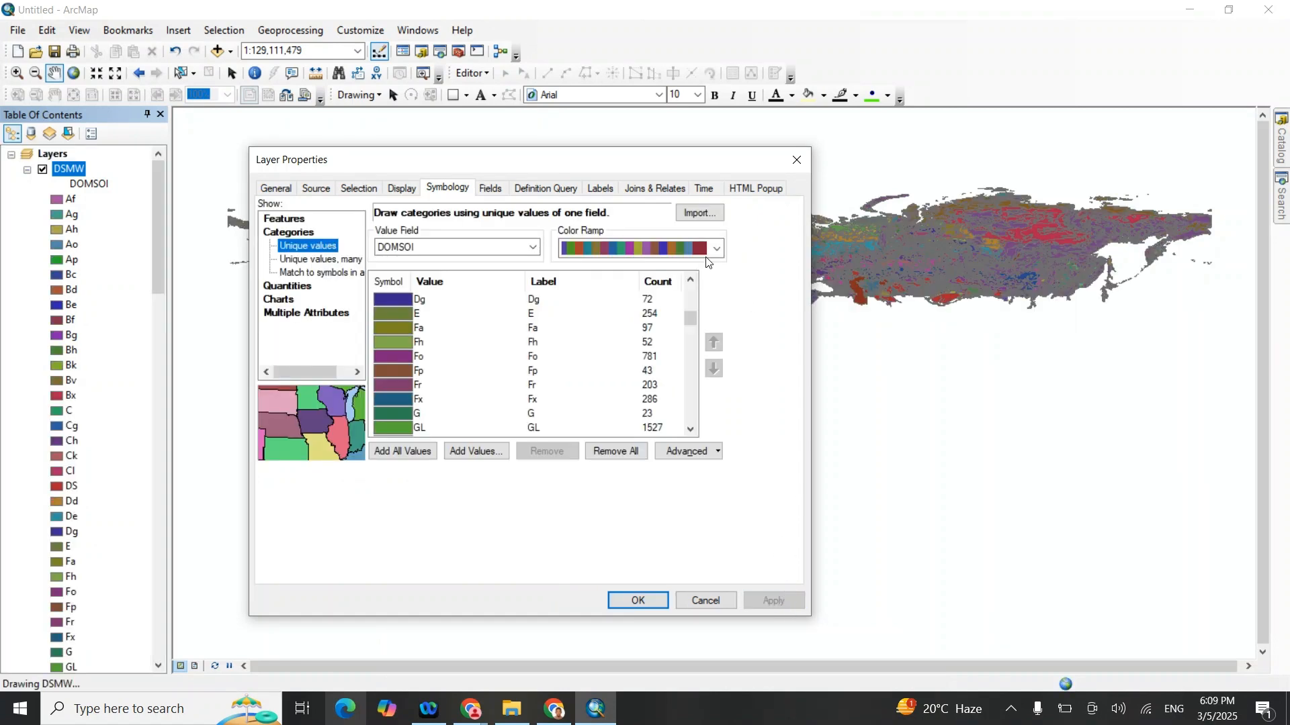
click(638, 602)
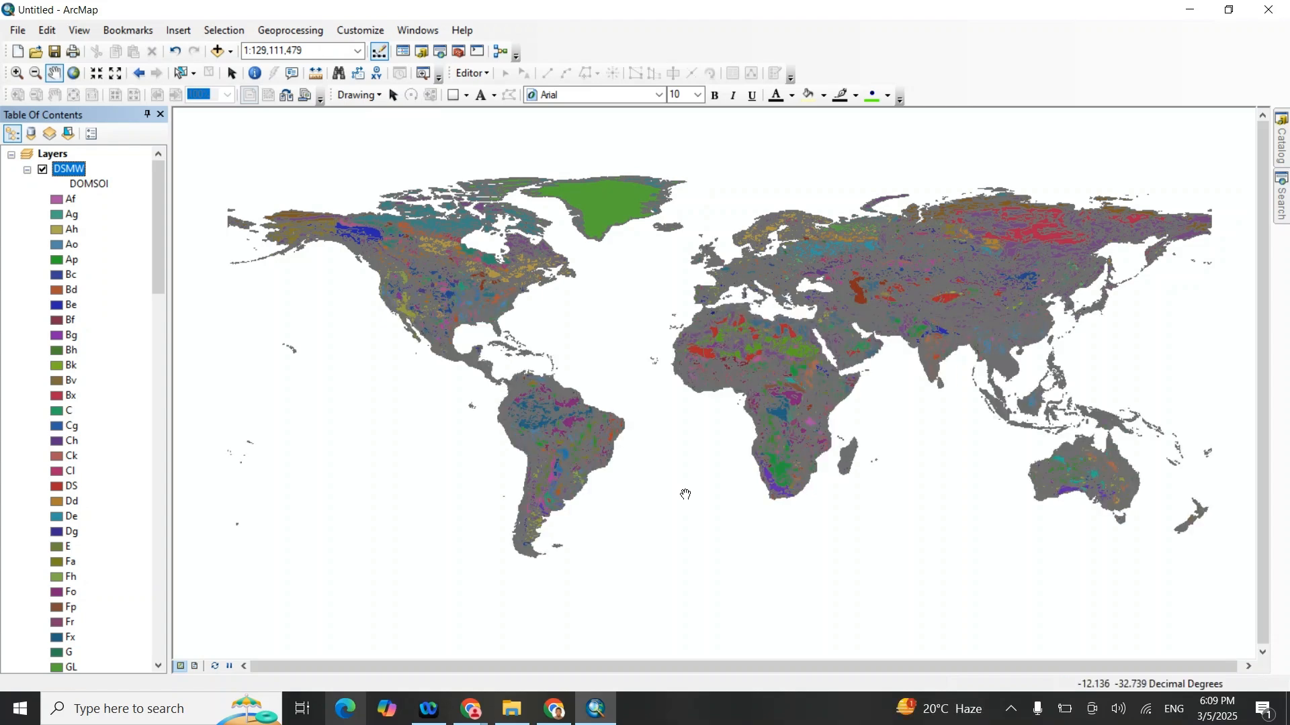
drag(820, 230, 787, 233)
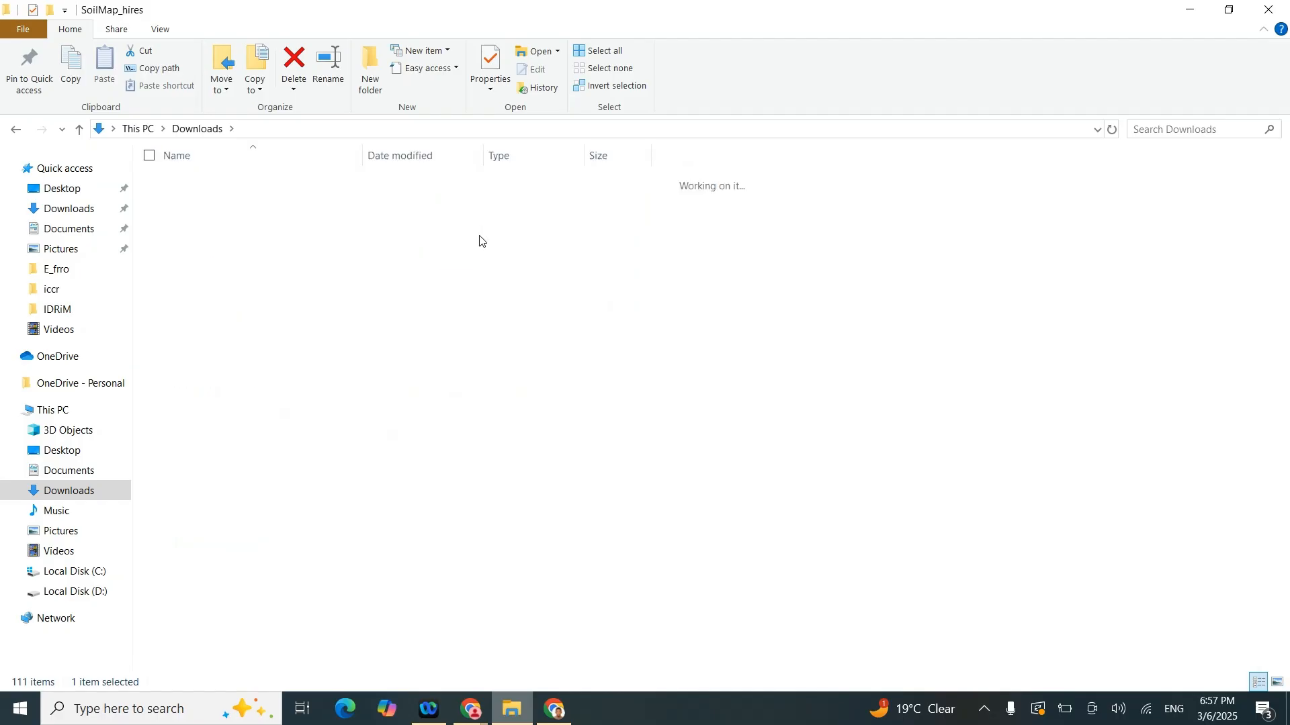
Step: Open SoilMap_hires.pdf from the SoilMap_hires folder in Downloads and maximize its window
double_click(251, 182)
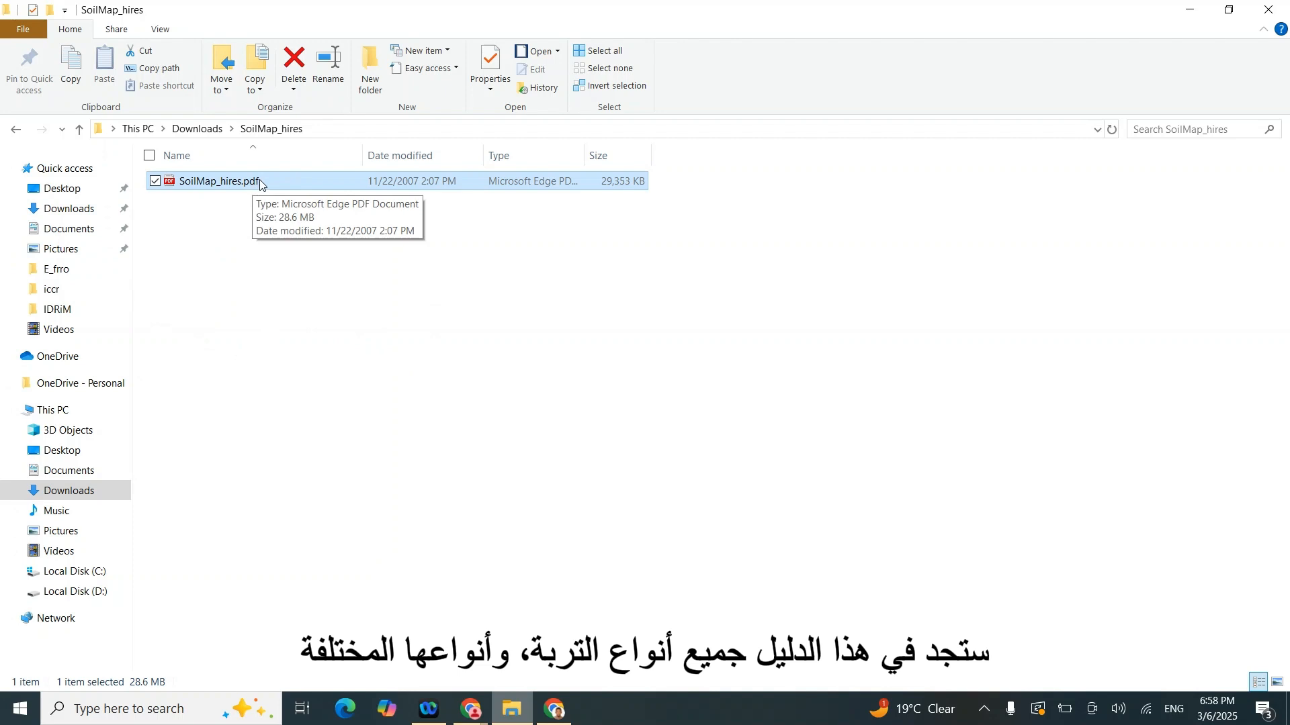
click(260, 179)
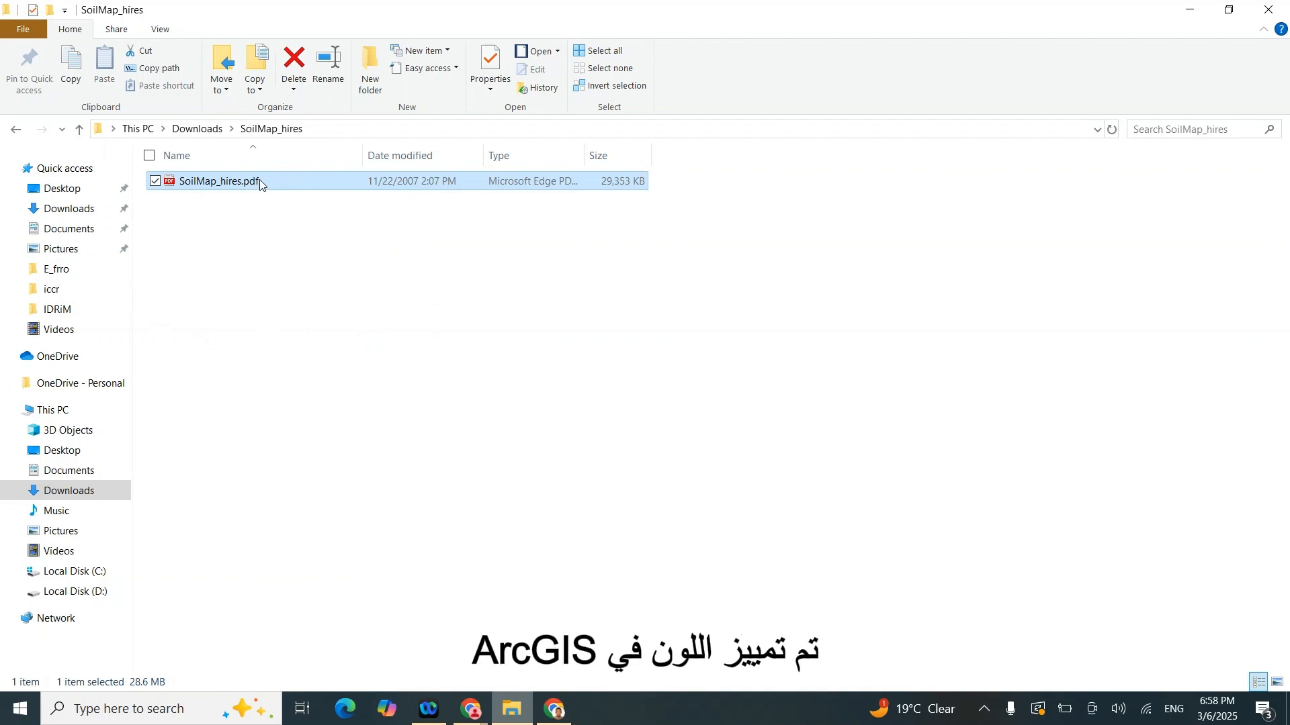
key(End)
click(323, 182)
double_click(324, 183)
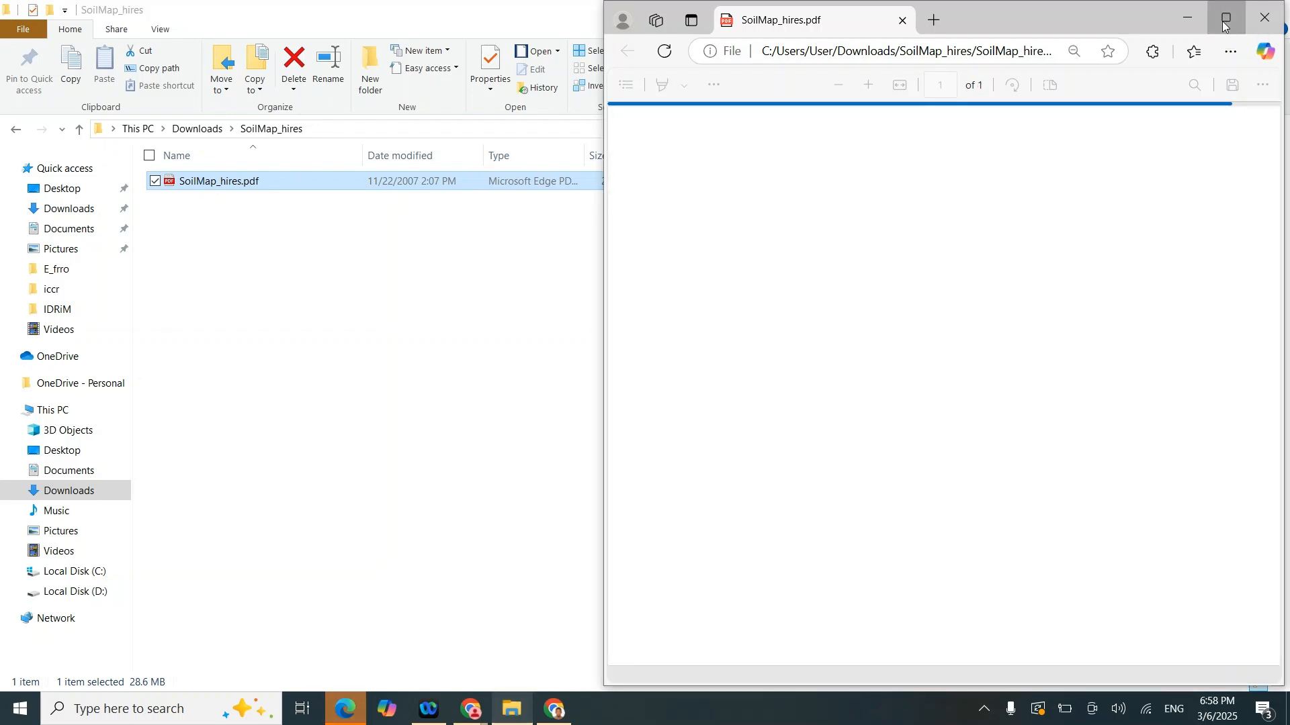
click(1224, 20)
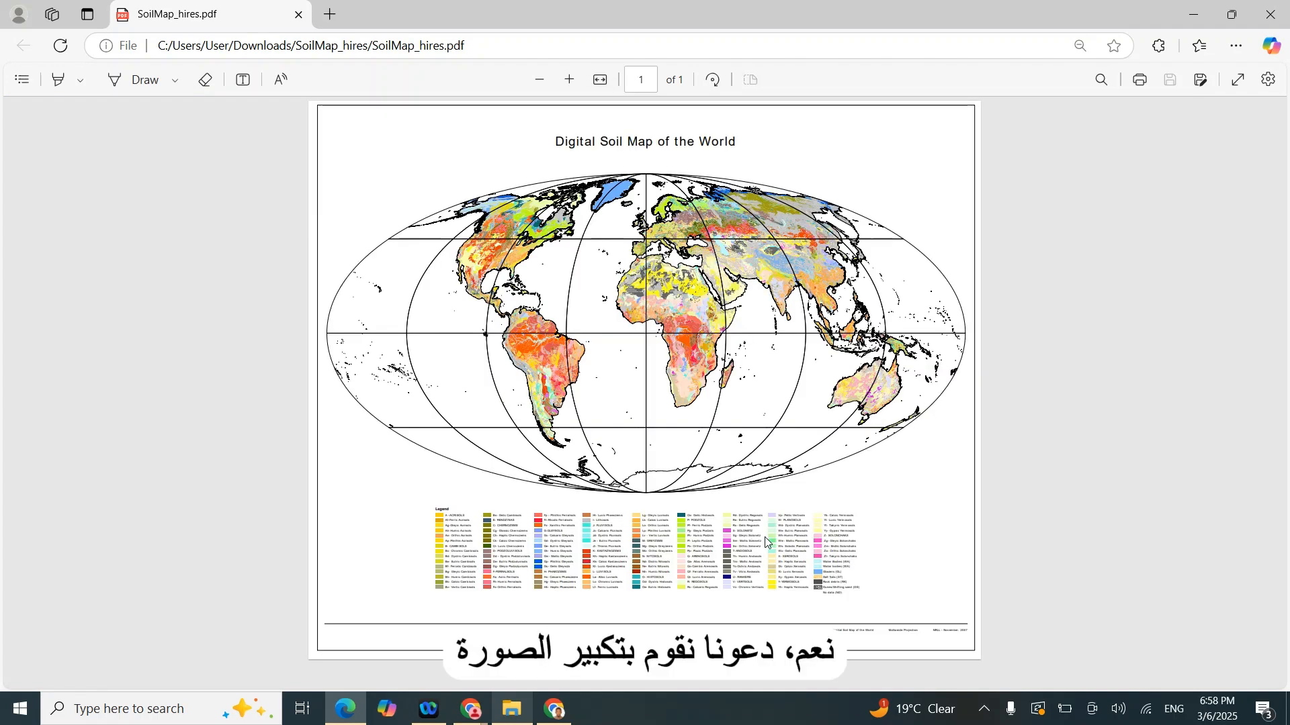
Step: Examine the soil type codes, names and colors in the legend of the Digital Soil Map of the World
scroll(765, 543, up, 3)
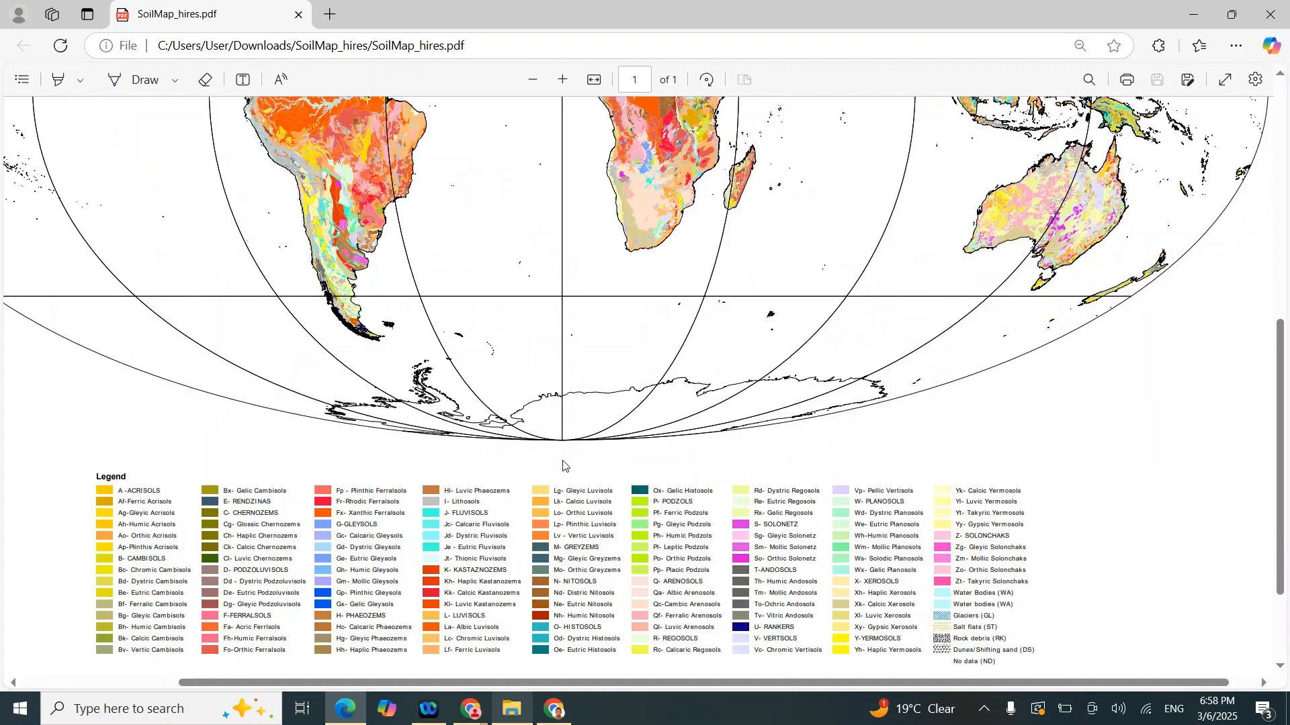
scroll(560, 460, down, 3)
scroll(329, 244, up, 2)
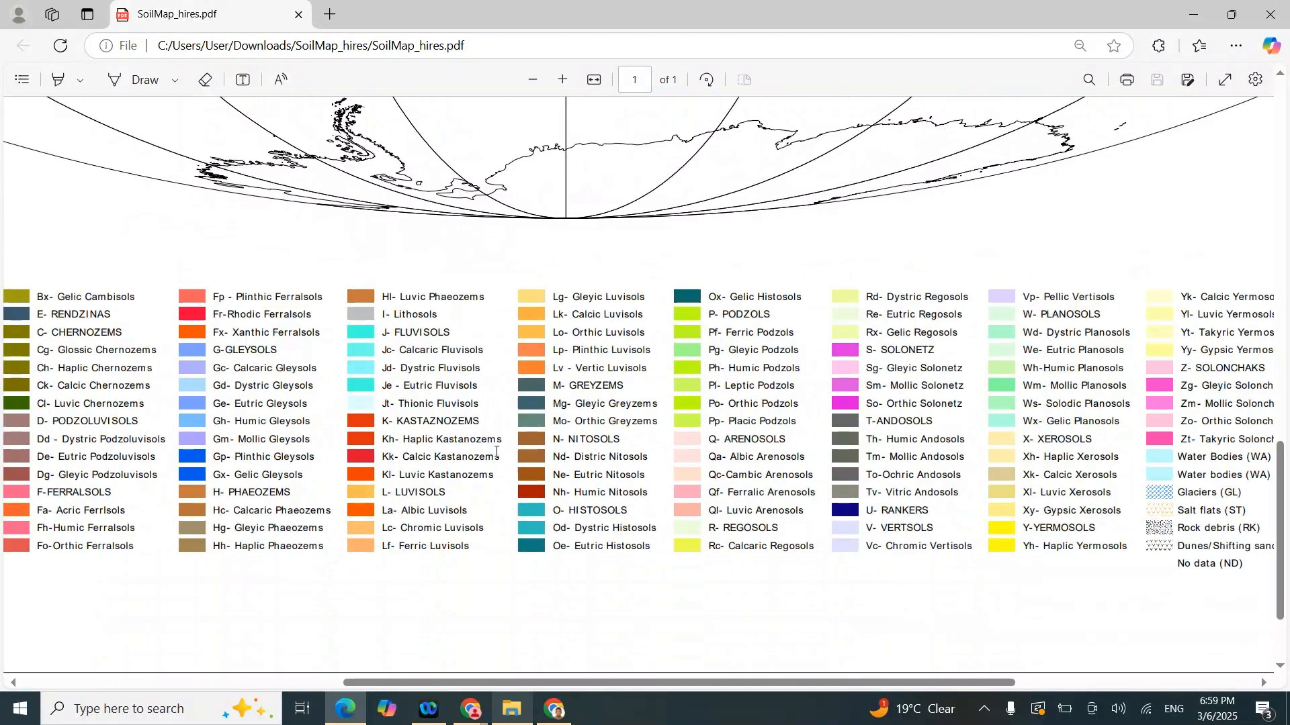
drag(857, 682, 733, 683)
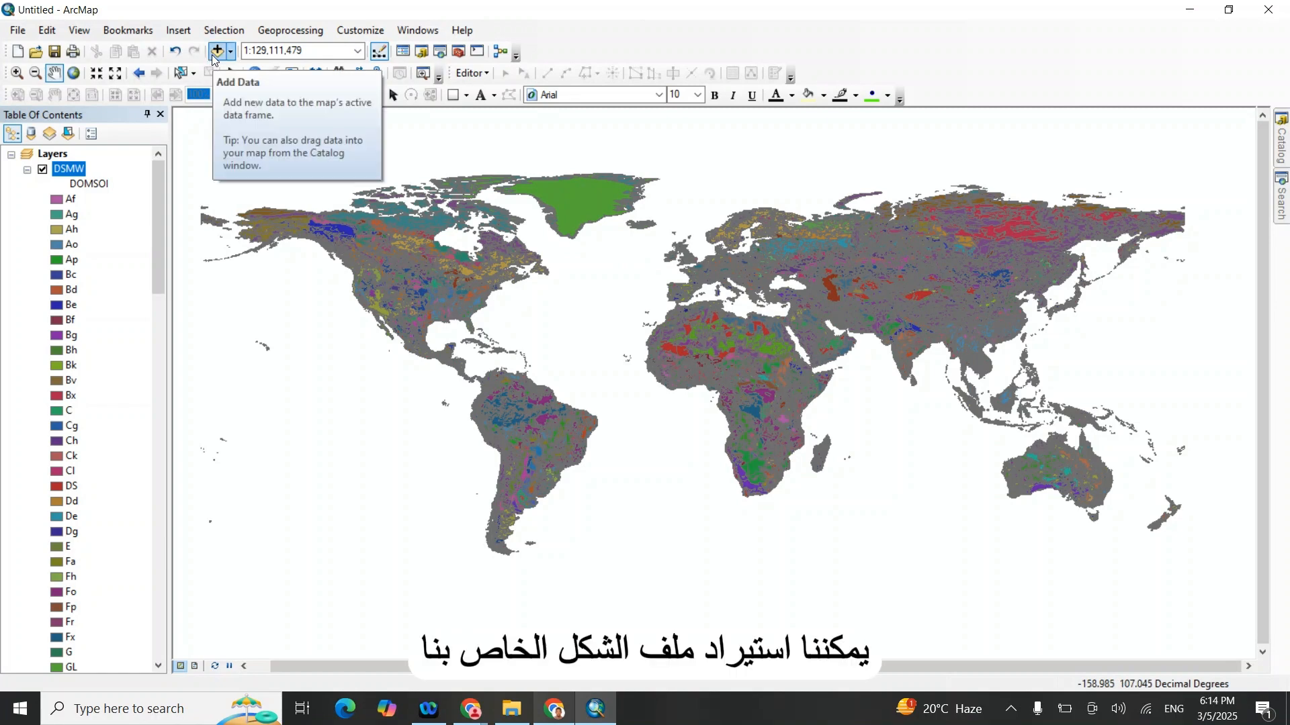
Step: Open the DSMW layer's attribute table and maximize it
right_click(73, 172)
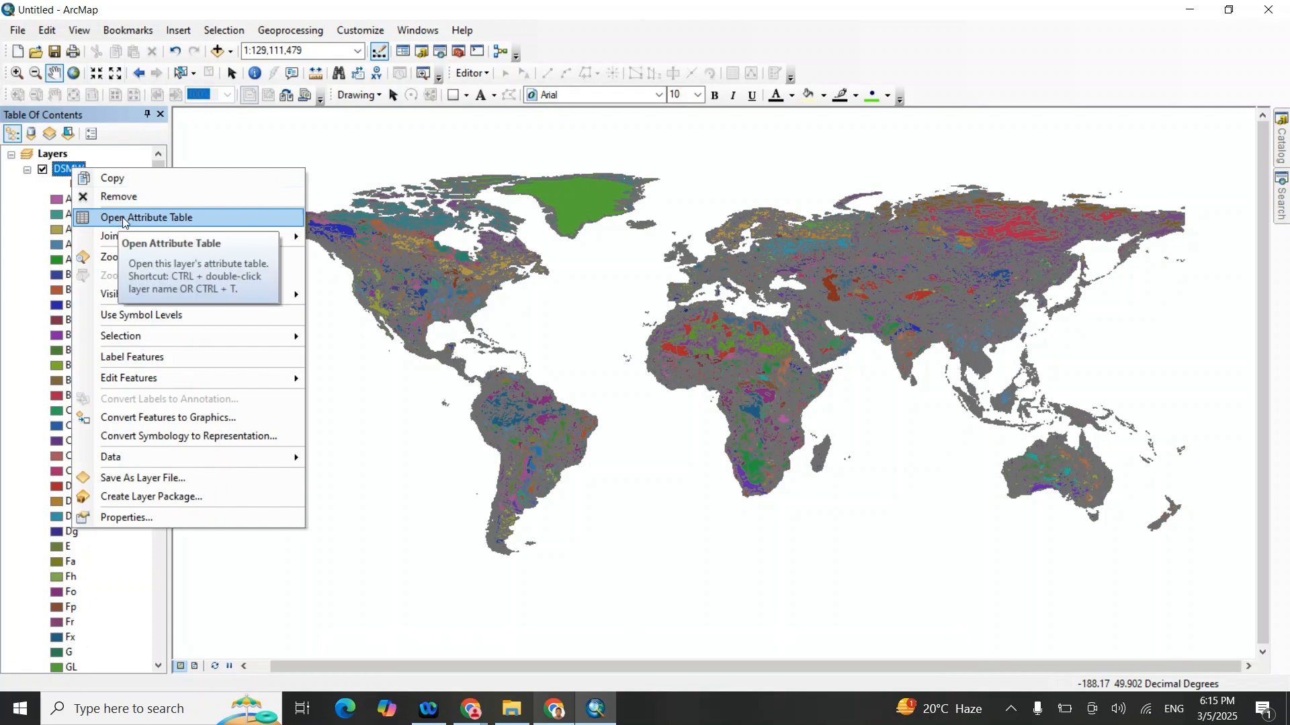
click(144, 217)
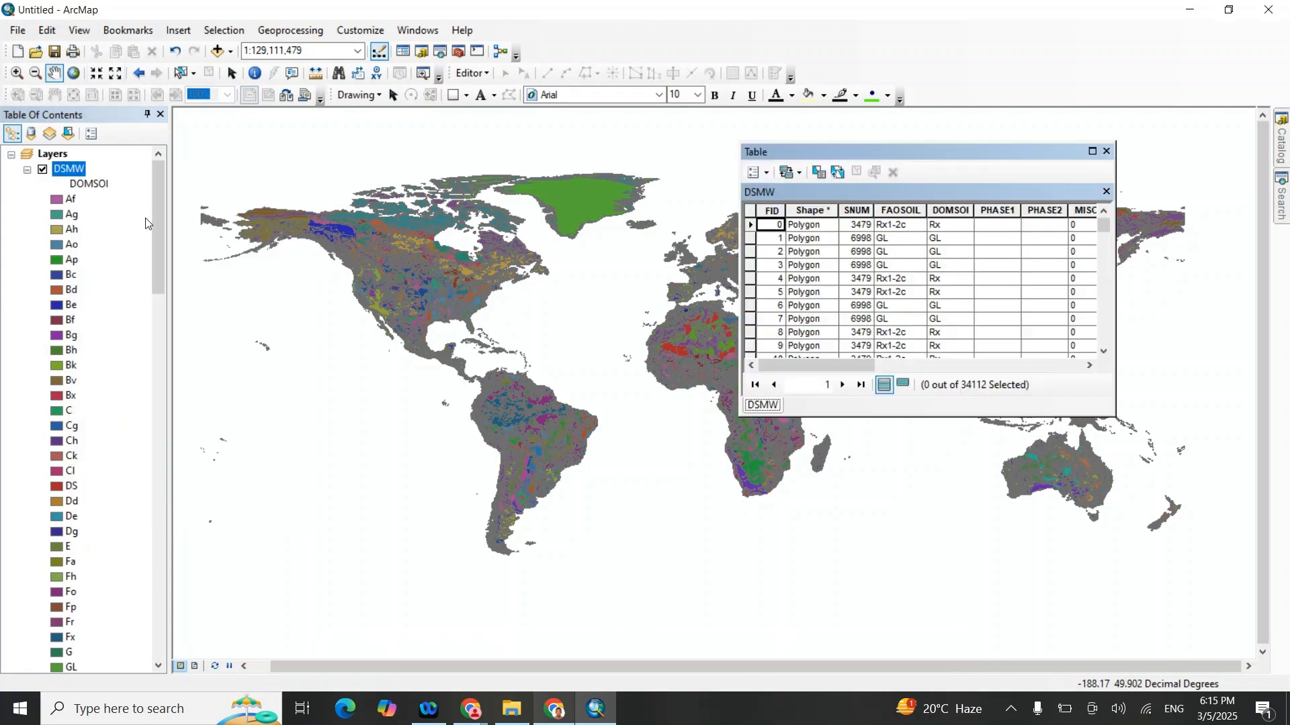
click(1091, 151)
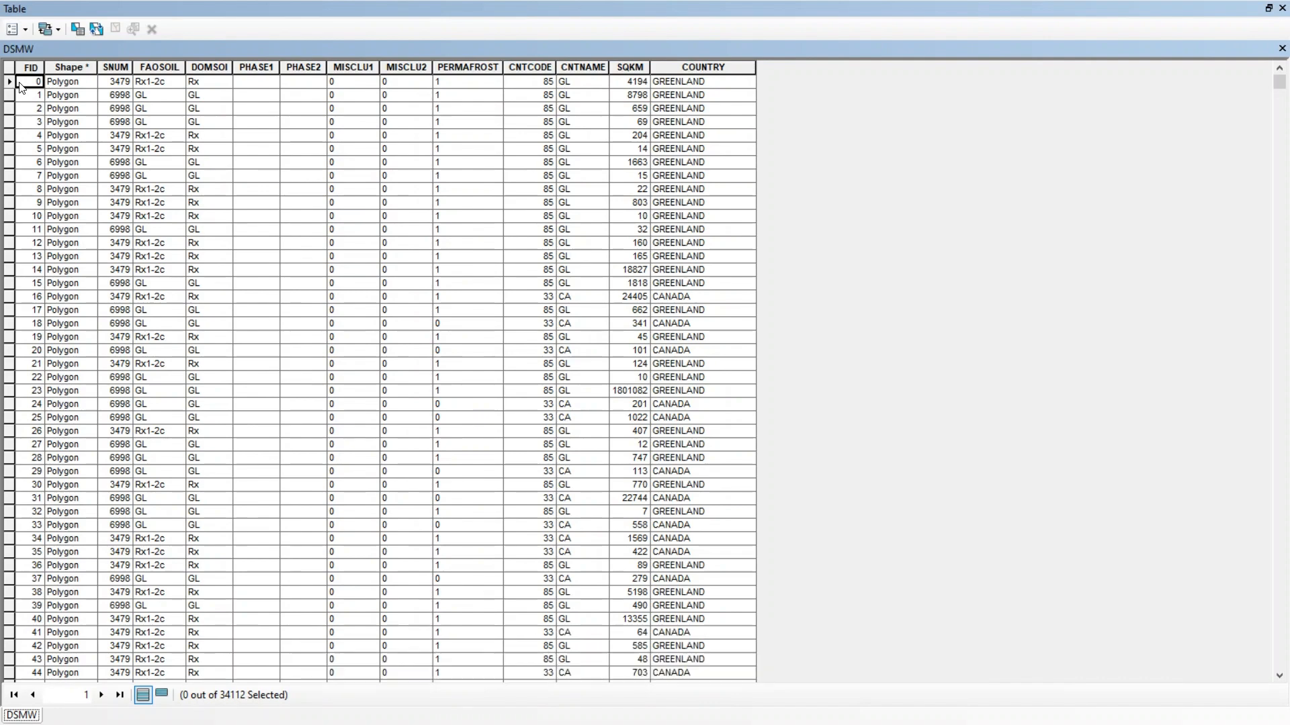
Step: Sort the DSMW attribute table by the COUNTRY field in ascending order
click(686, 67)
right_click(685, 67)
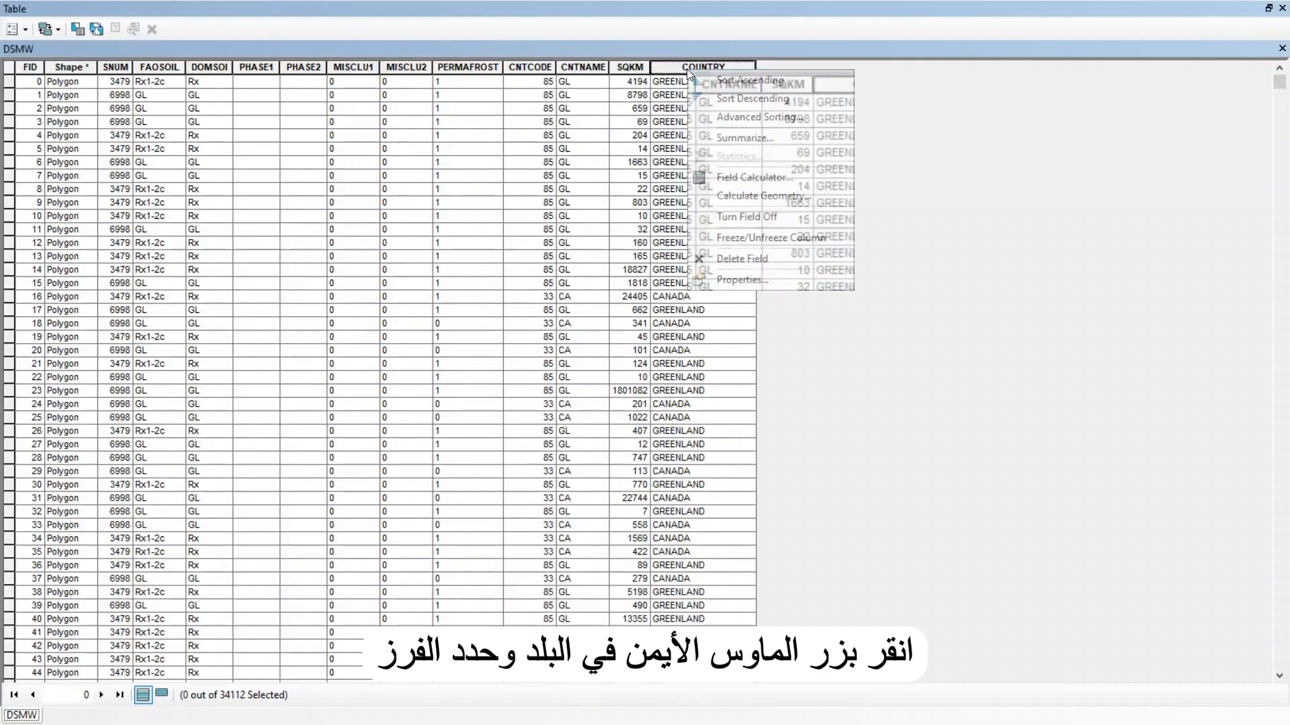
click(731, 78)
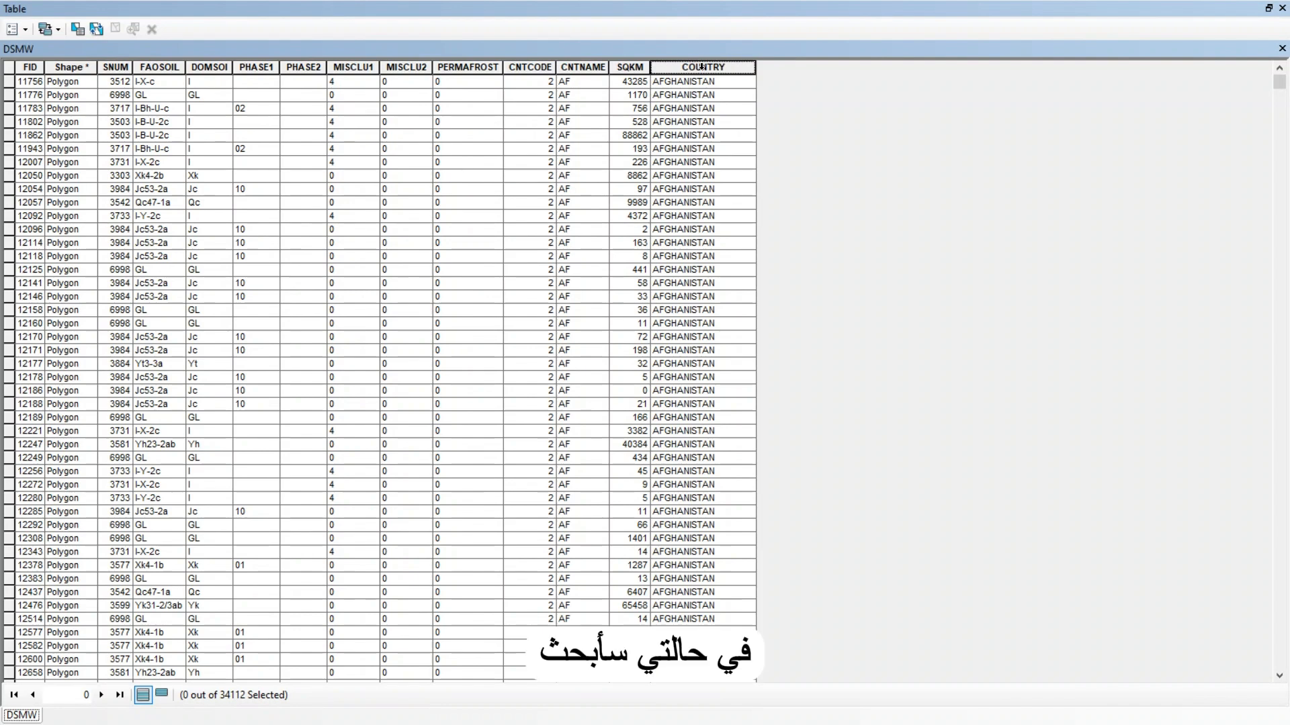
Step: Select all AFGHANISTAN records in the DSMW attribute table and close the table
scroll(681, 150, down, 2)
scroll(680, 151, down, 15)
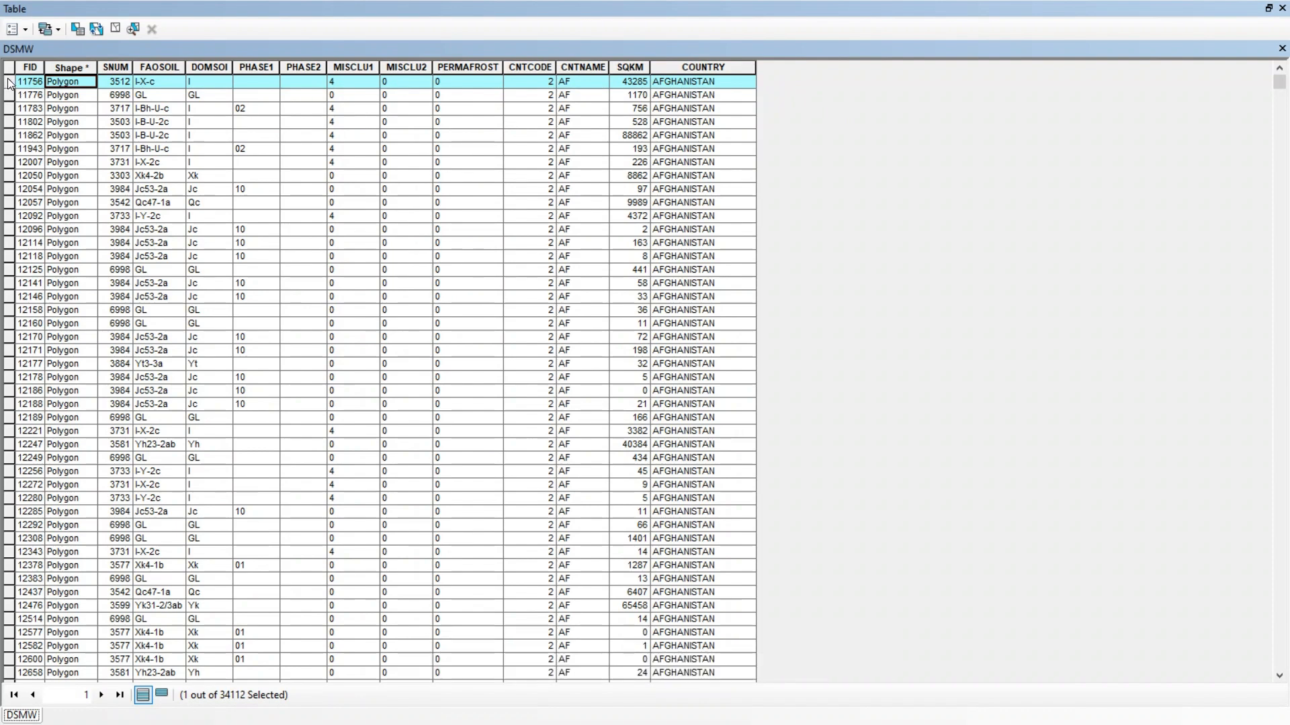
drag(8, 83, 3, 271)
drag(2, 412, 3, 570)
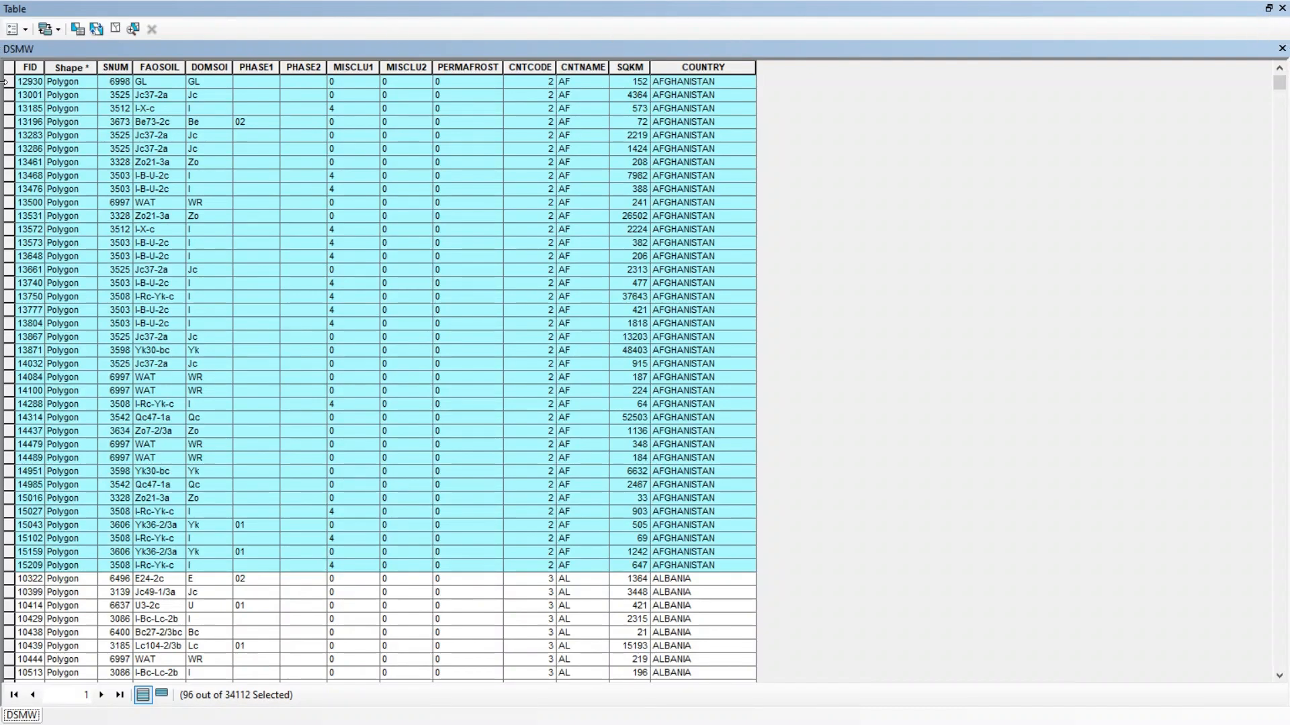
click(1282, 48)
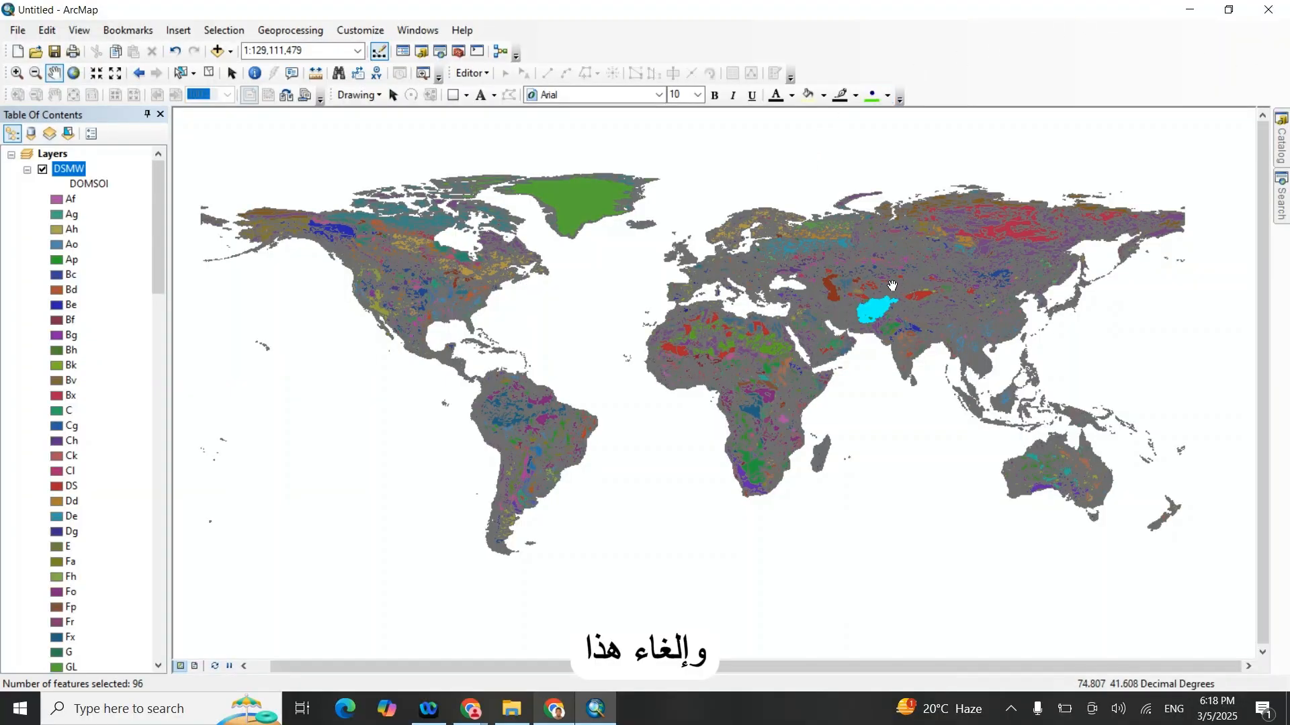
Step: Export the selected DSMW features to D:\g\Export_Output_5.shp using the layer's source coordinate system, and add the result to the map
scroll(902, 318, down, 4)
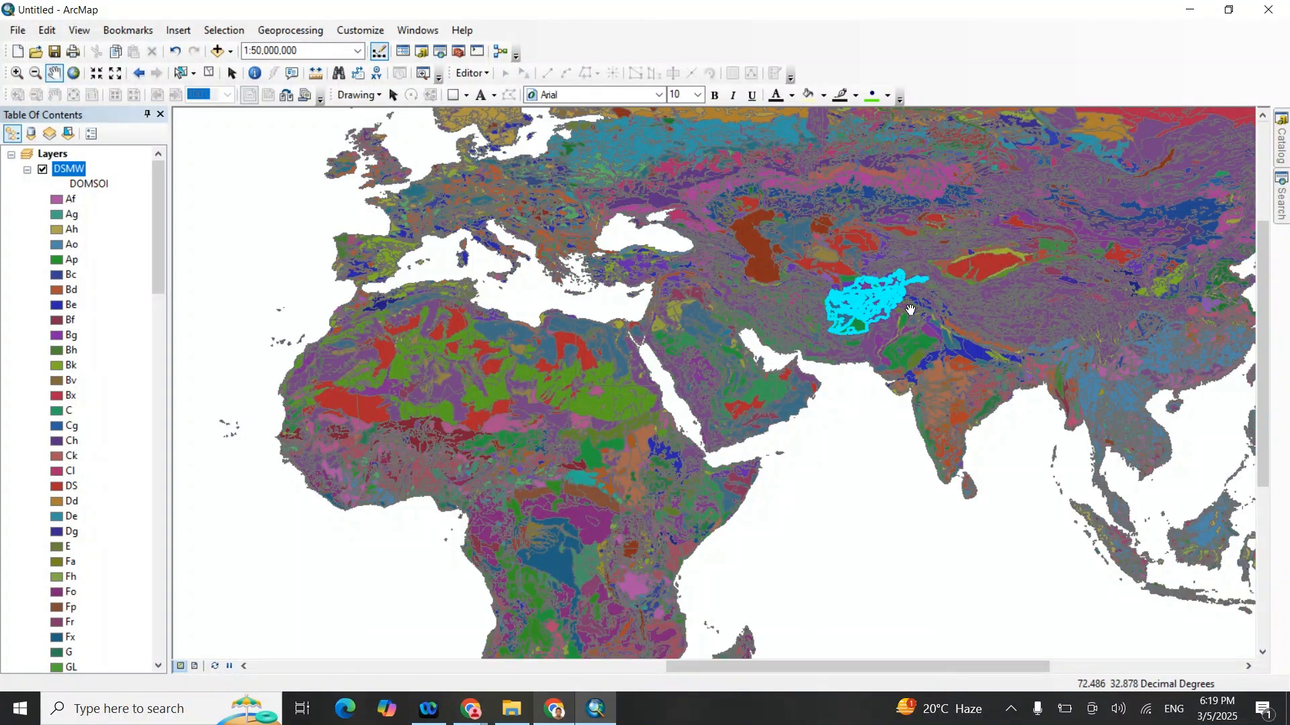
right_click(66, 171)
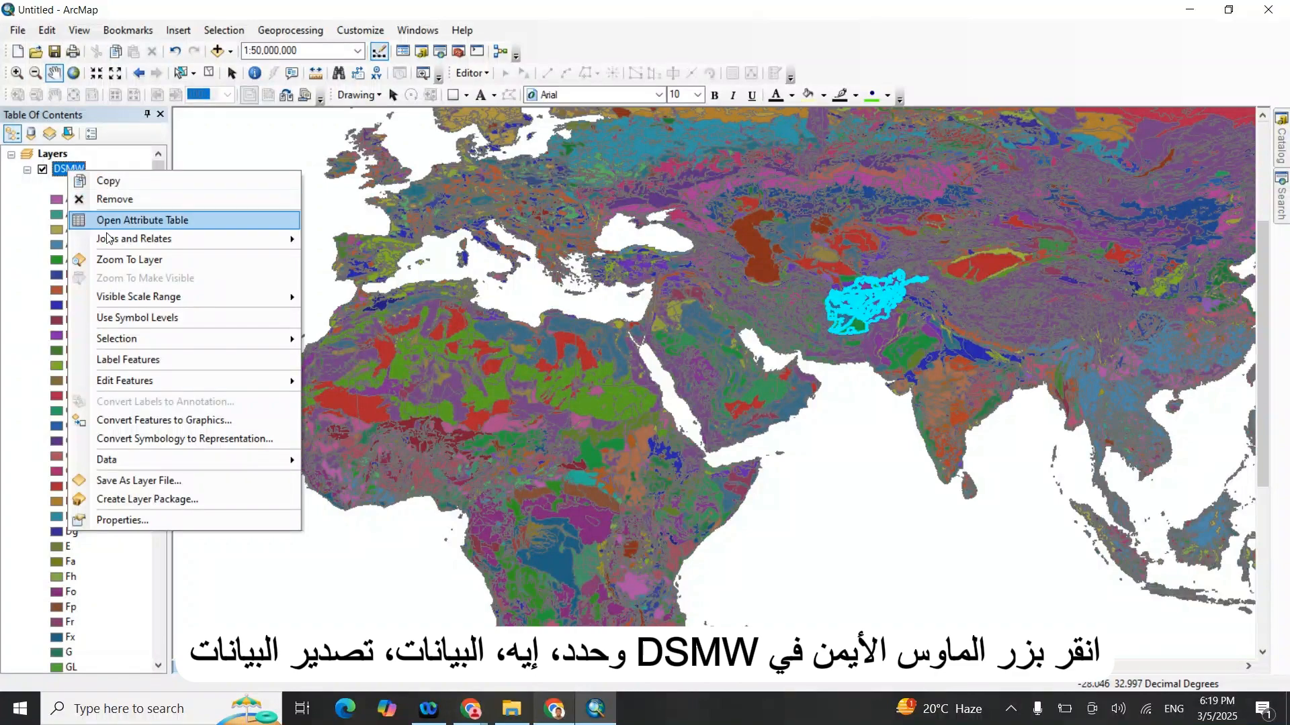
mouse_move(135, 461)
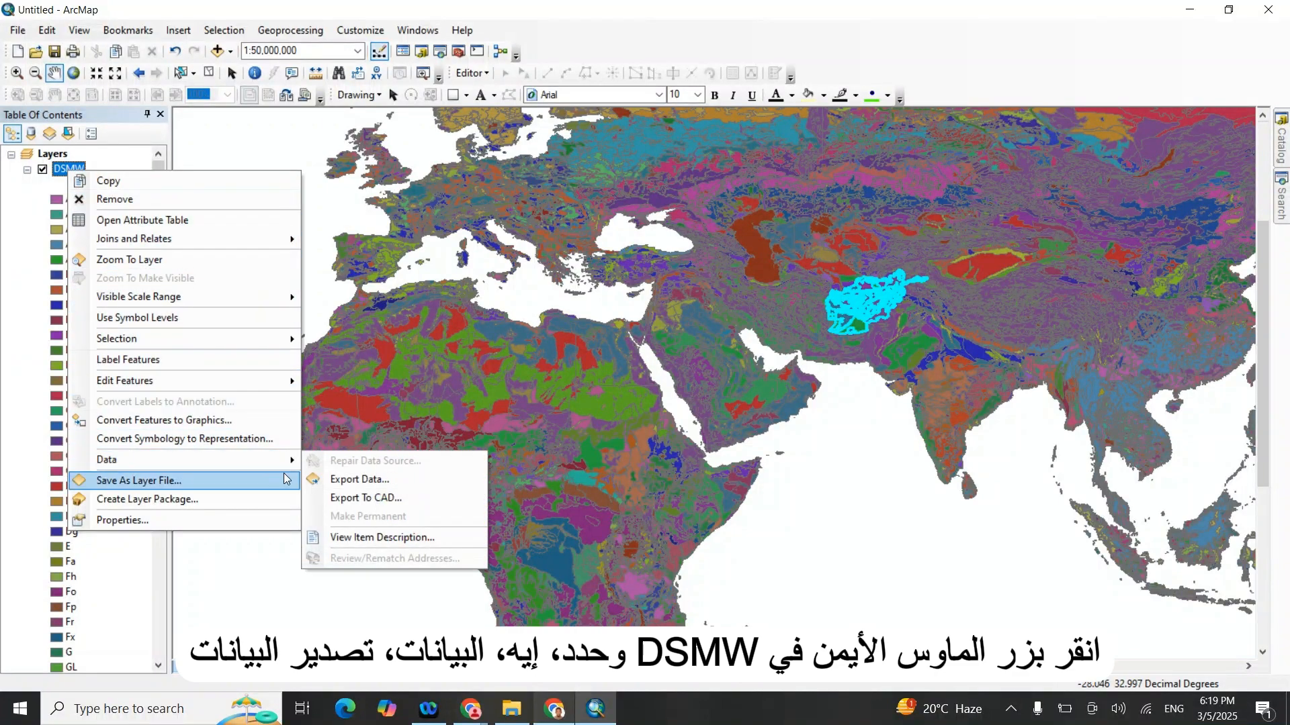
click(370, 484)
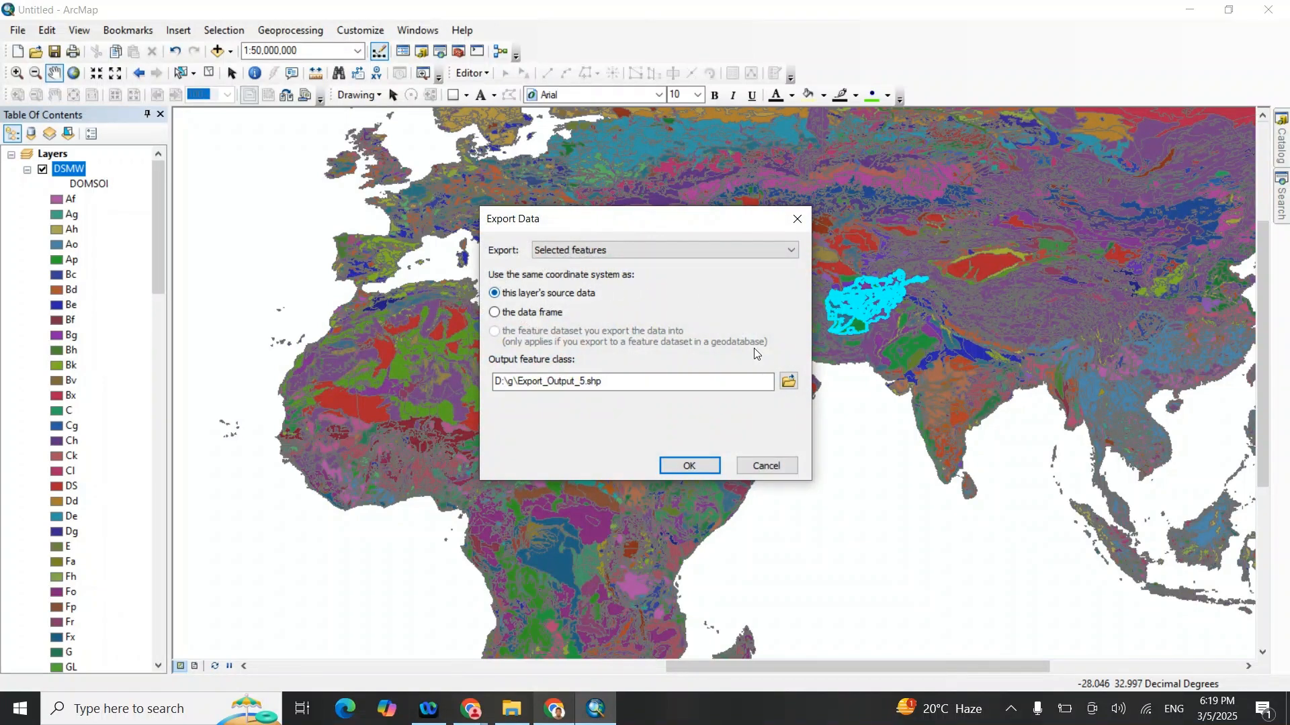
click(689, 466)
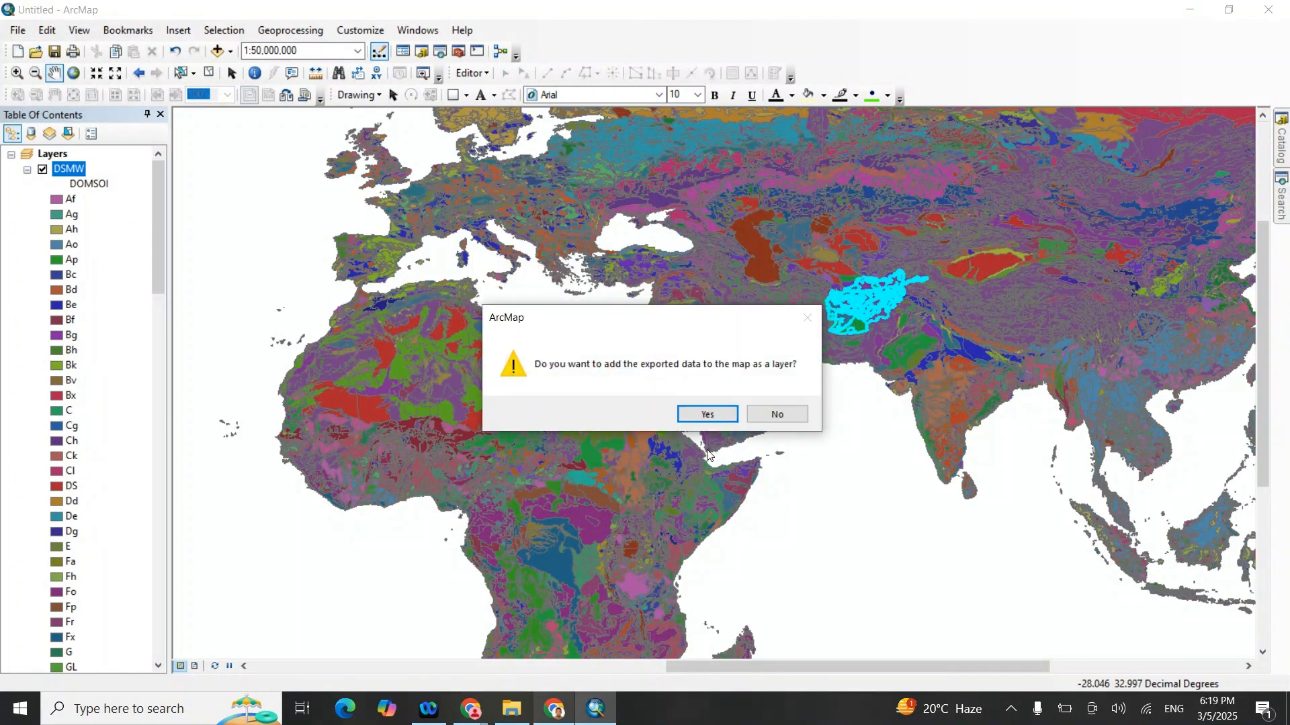
click(704, 411)
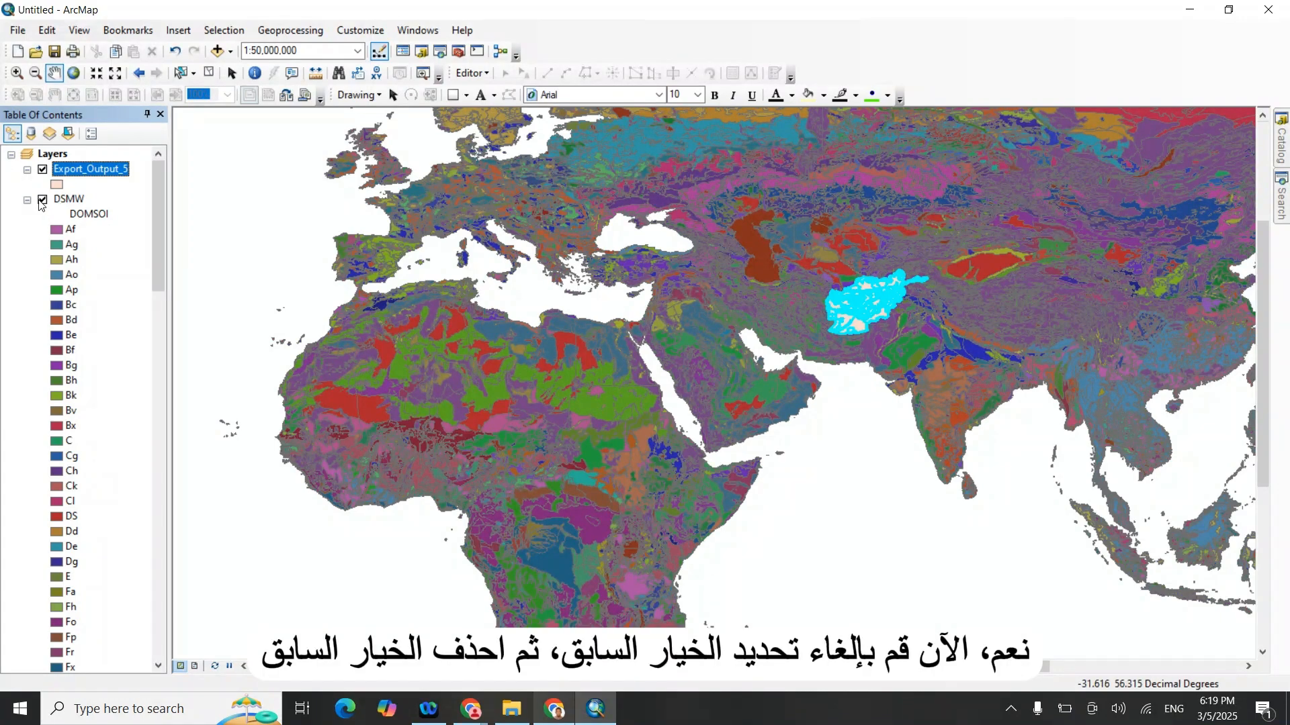
Step: Hide the DSMW layer and remove it from the map
click(43, 200)
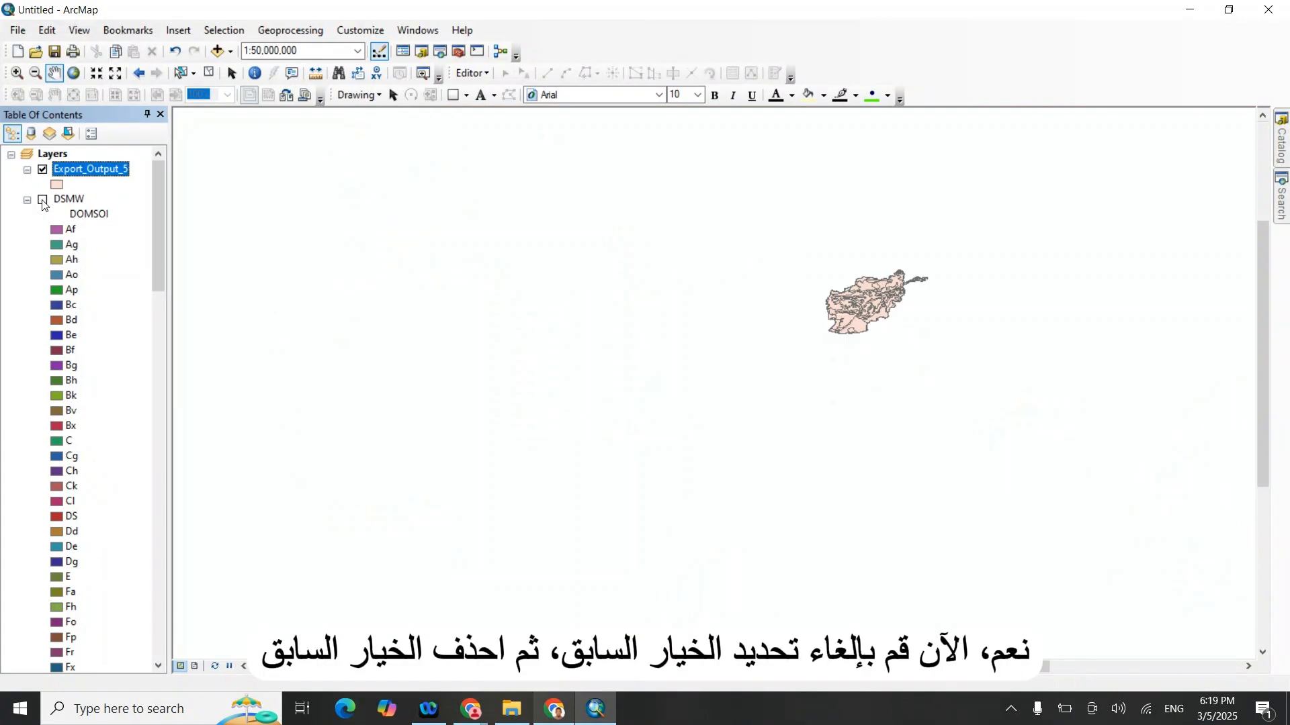
right_click(63, 196)
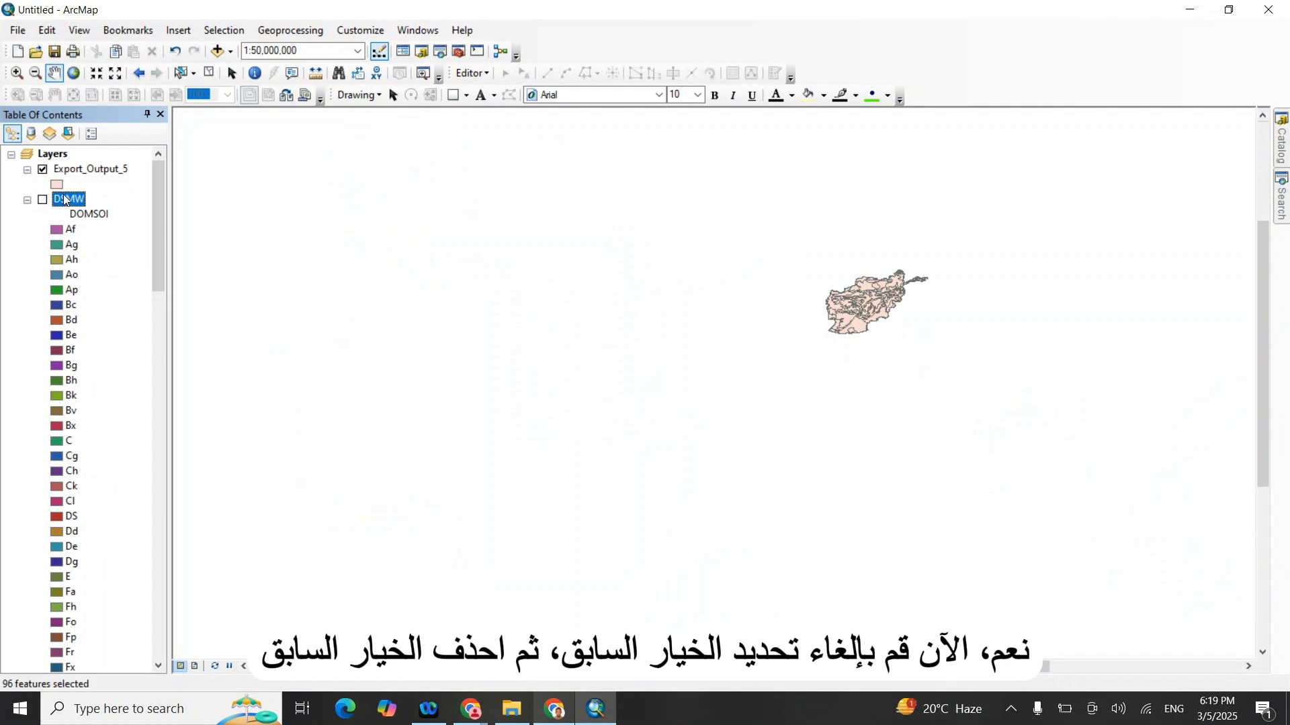
click(107, 222)
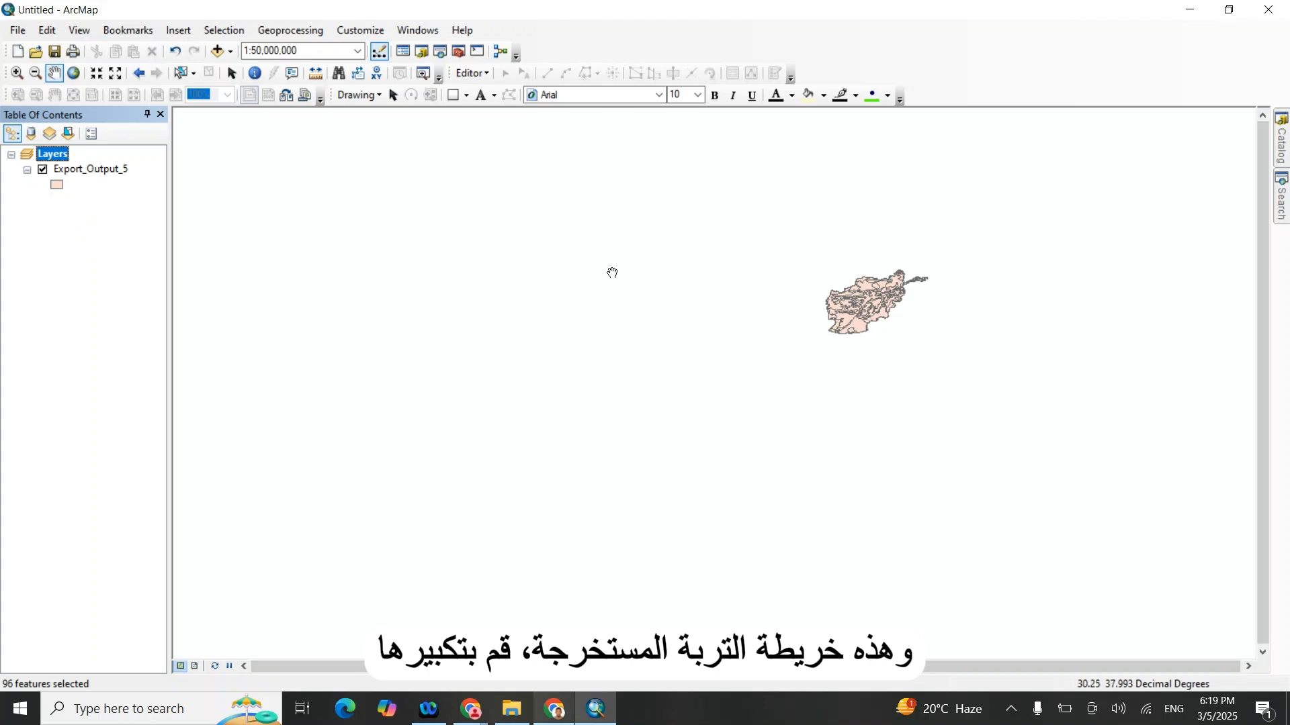
Step: Set up unique-values symbology for Export_Output_5 on the DOMSOI field, adding all values and excluding <all other values>
scroll(871, 315, up, 2)
scroll(870, 314, down, 5)
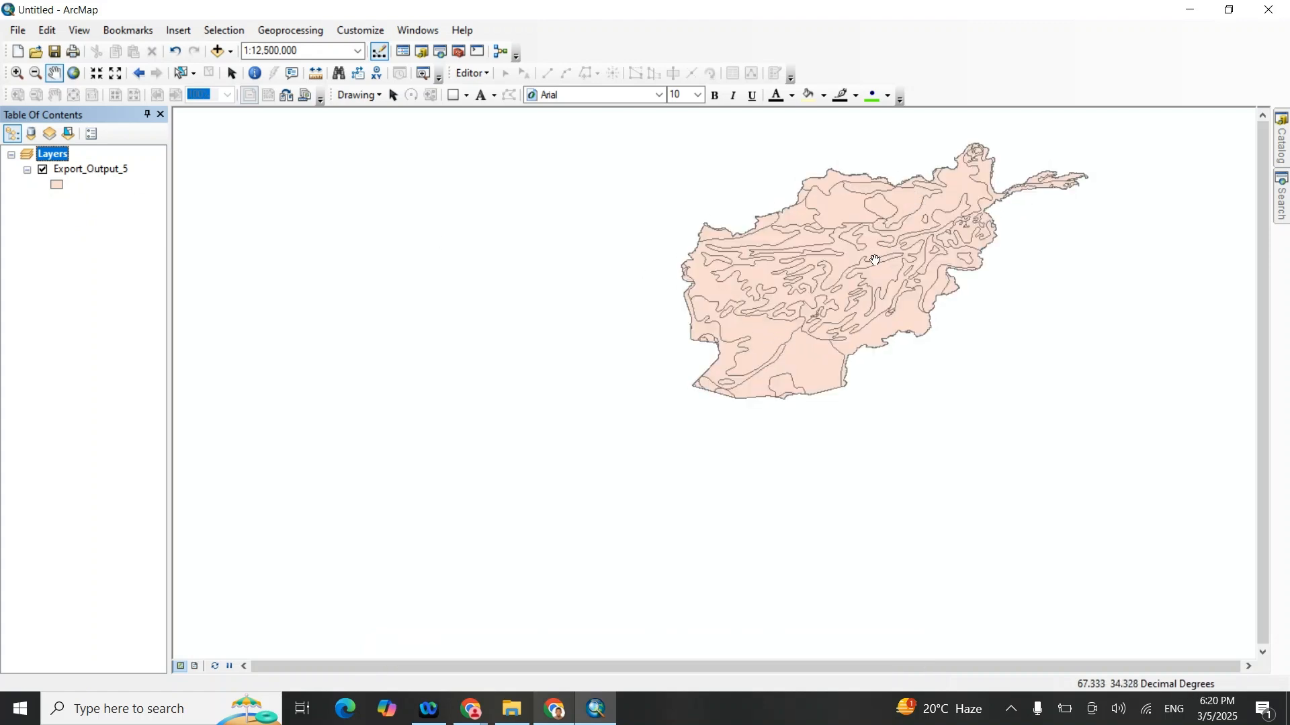
drag(879, 211, 699, 314)
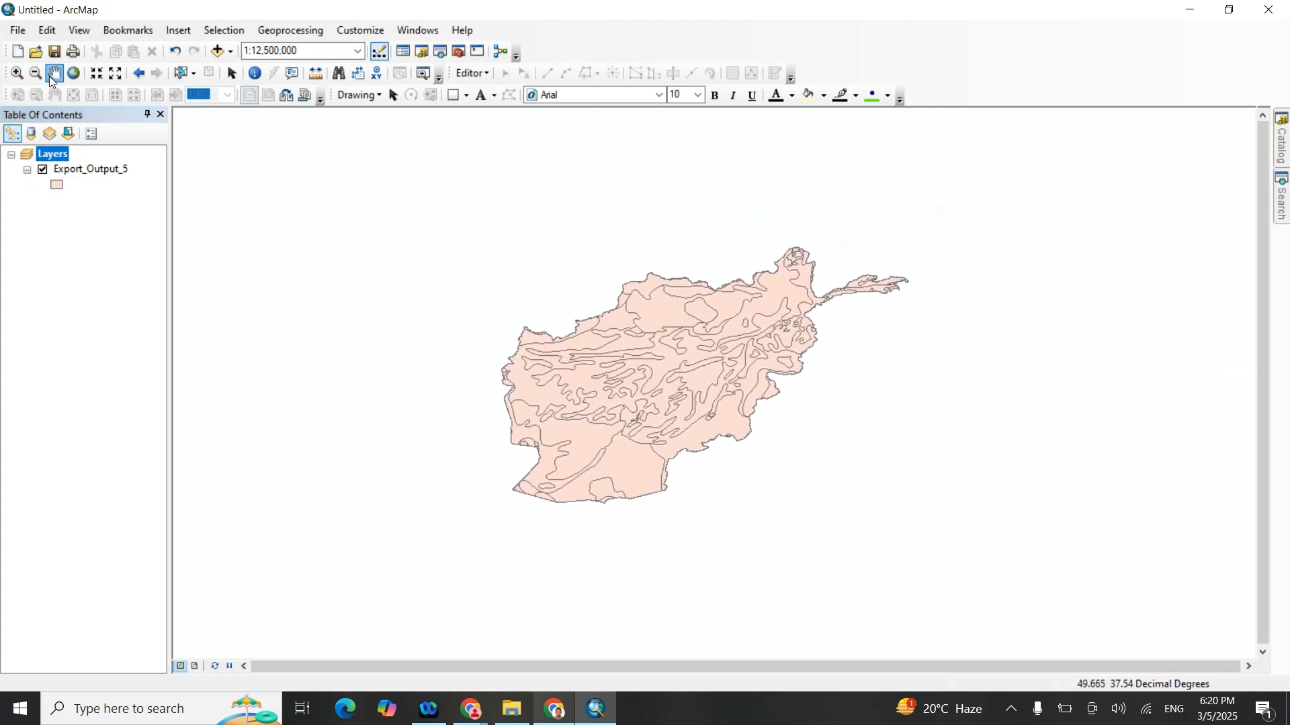
right_click(95, 176)
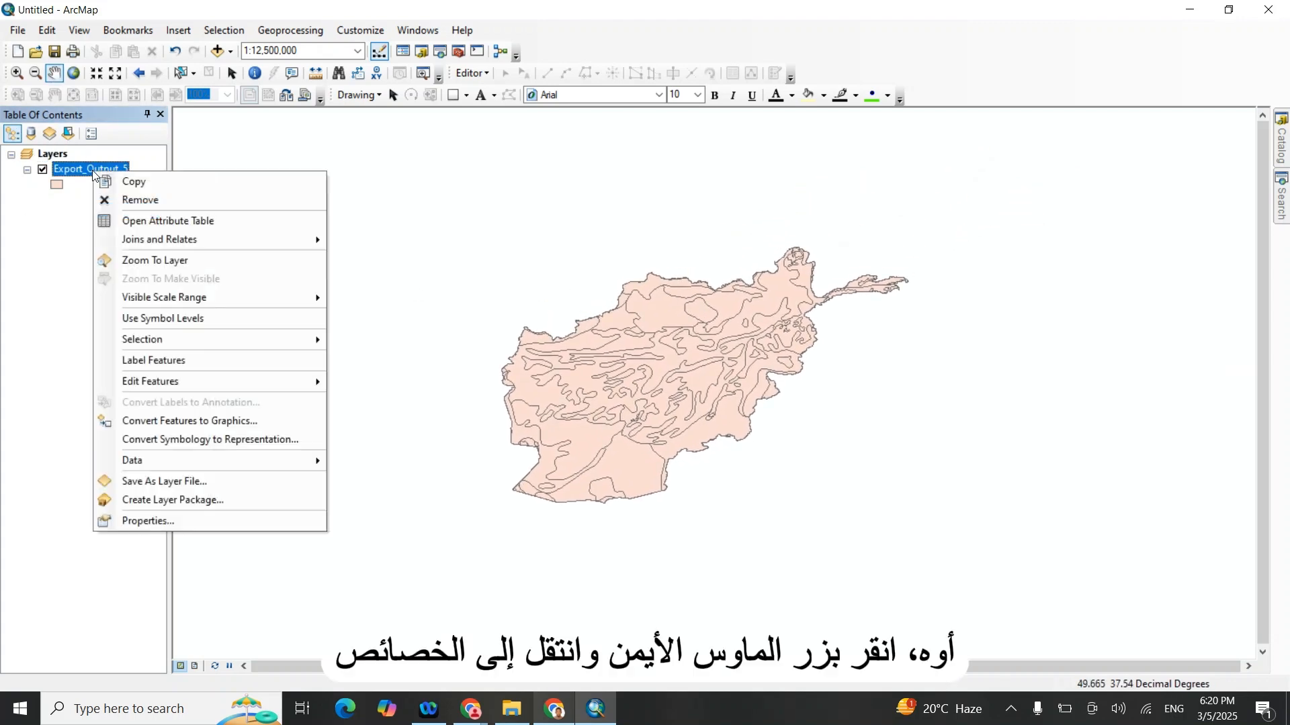
click(145, 521)
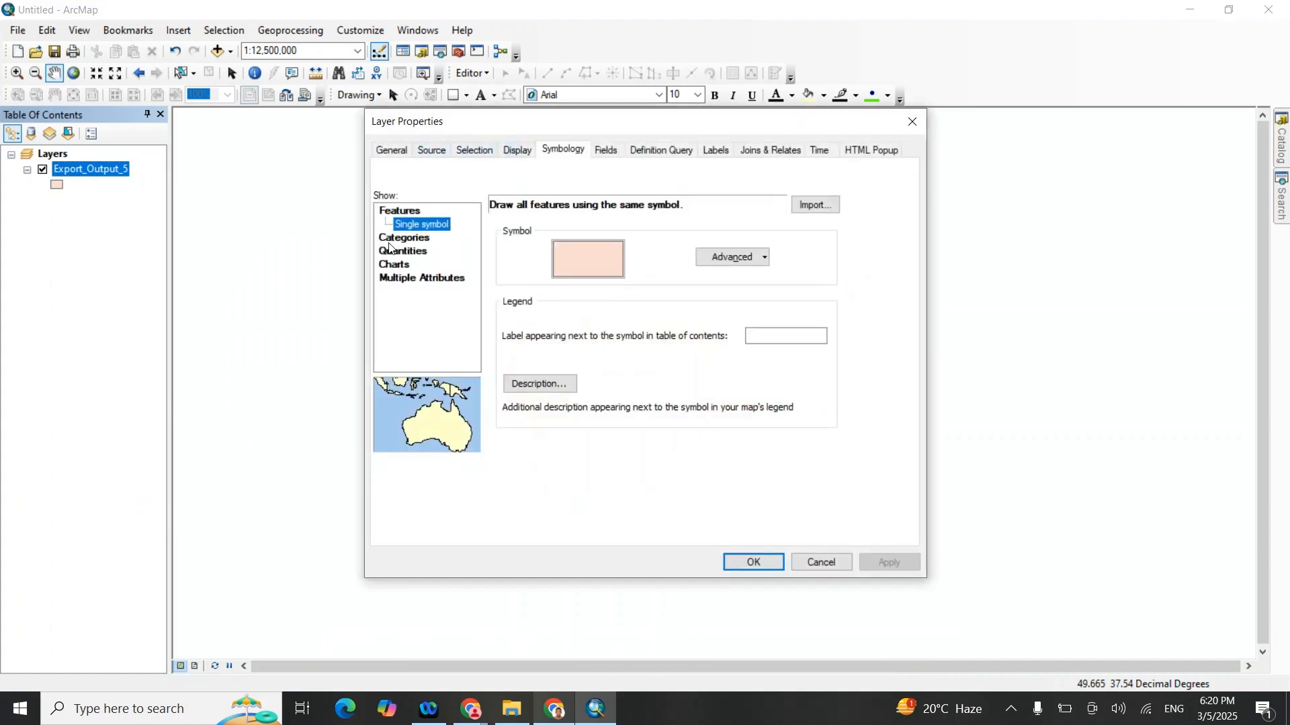
click(405, 238)
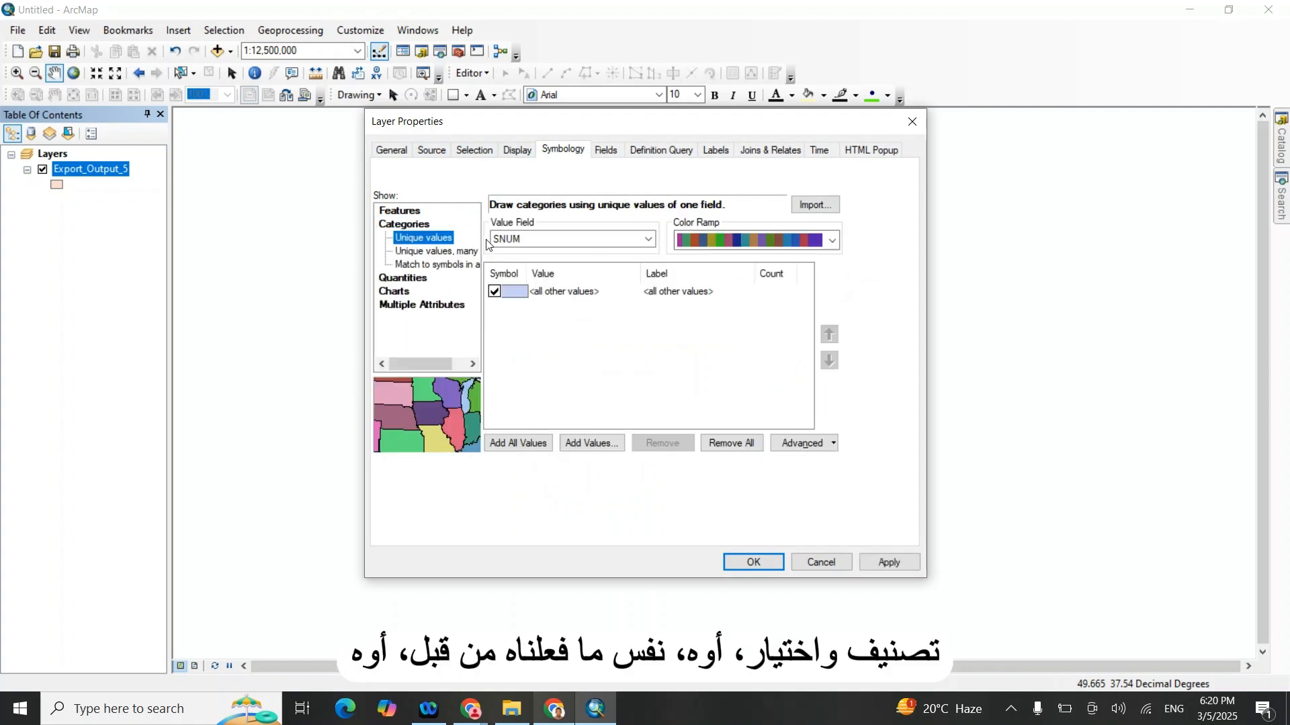
click(648, 240)
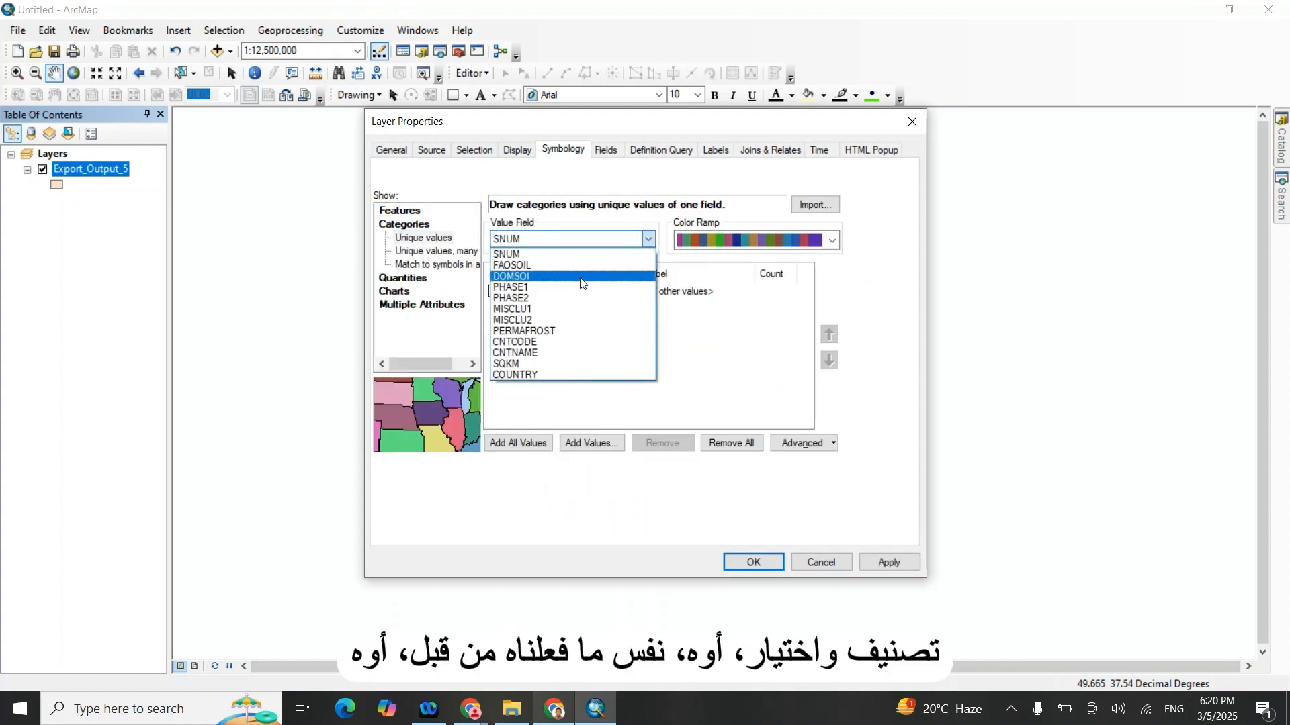
click(537, 280)
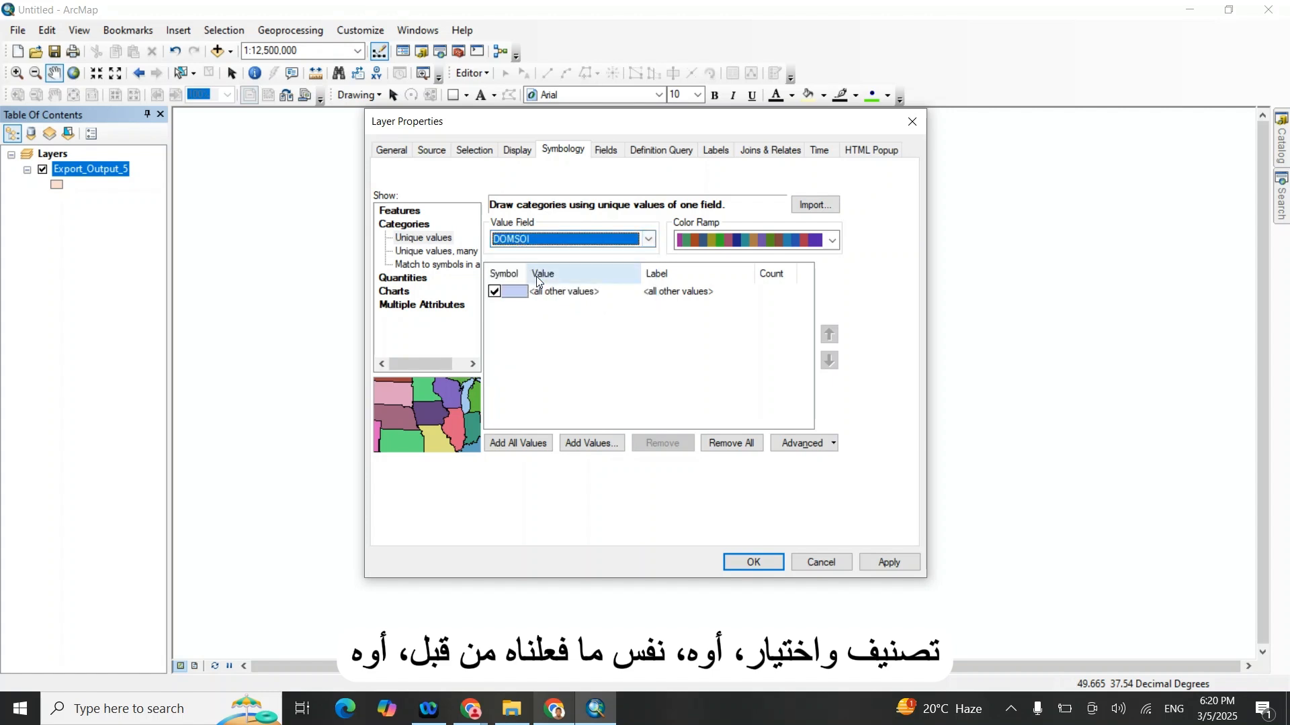
click(495, 293)
click(521, 446)
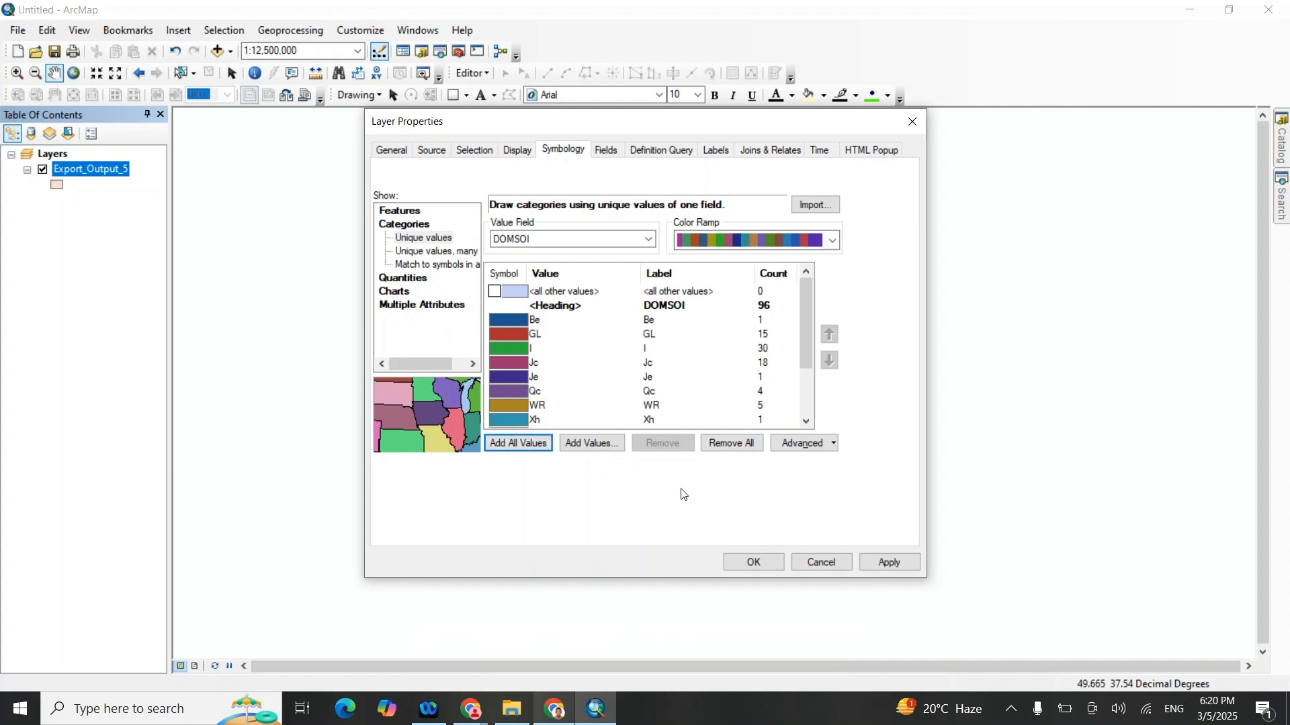
Step: Look through the available color ramps and apply the DOMSOI symbology to the exported layer
click(832, 241)
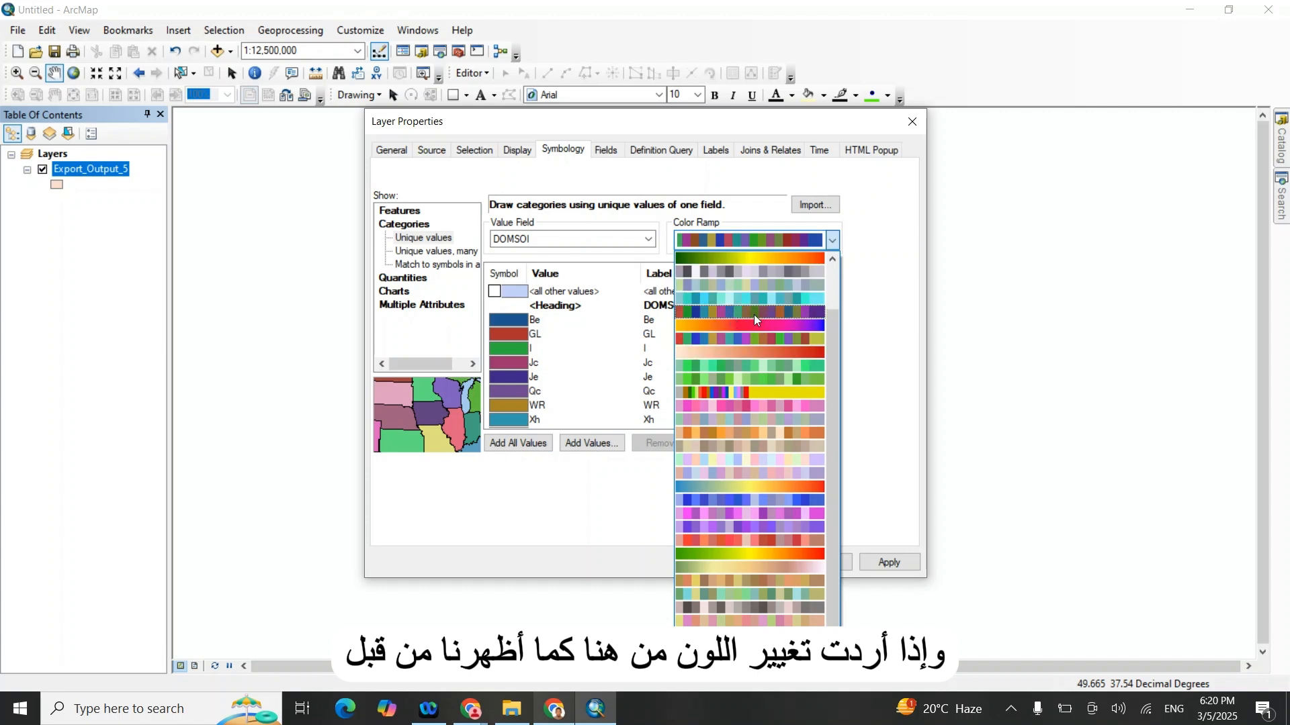
click(885, 267)
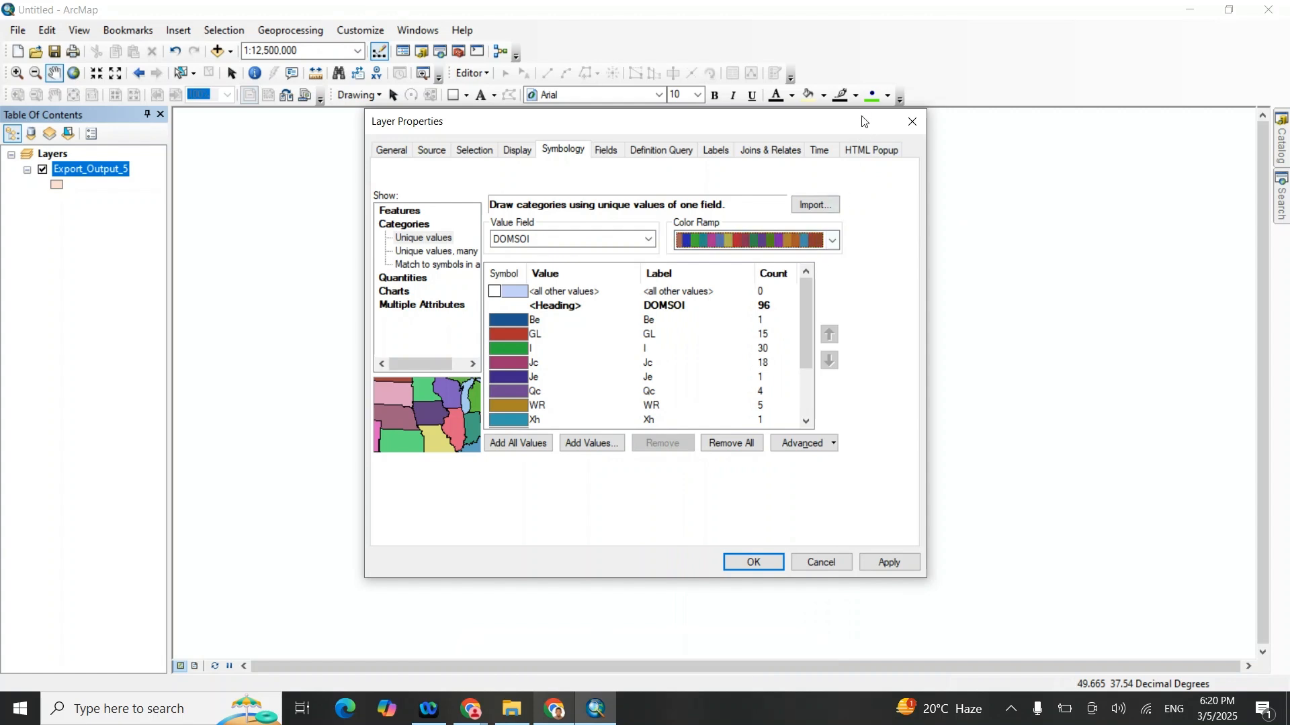
drag(865, 122, 618, 103)
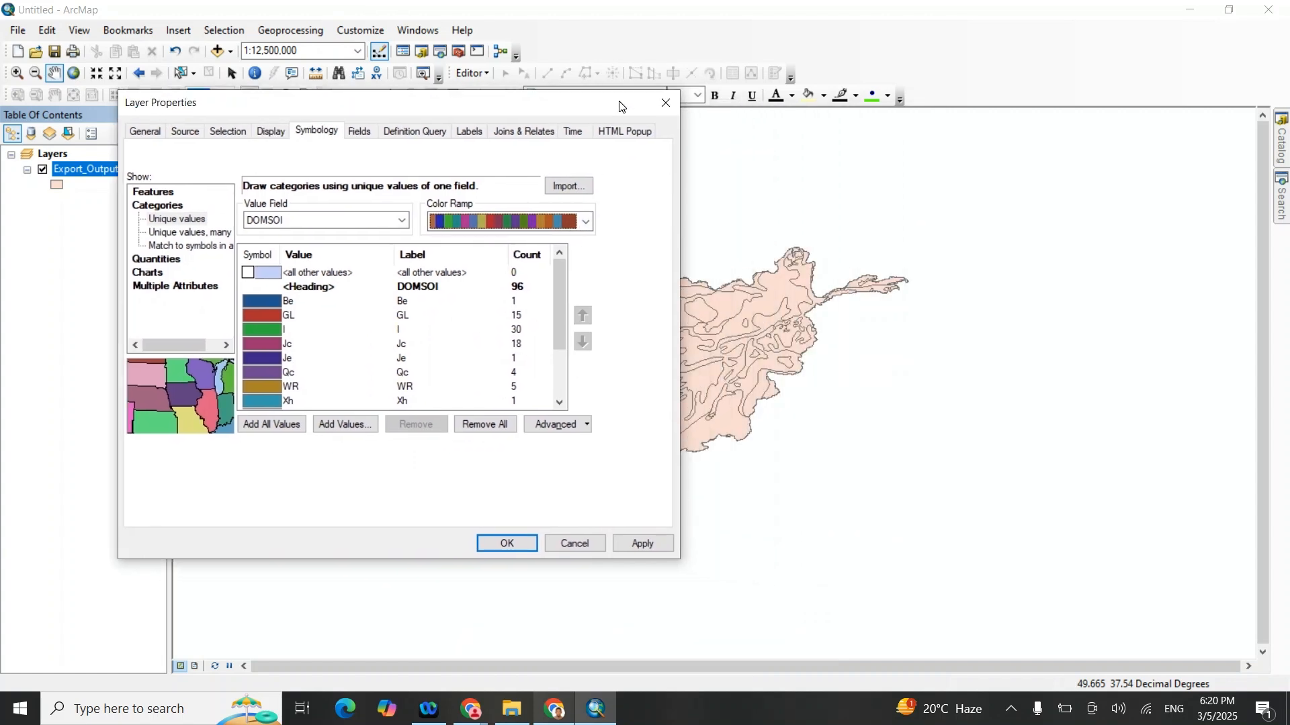
click(642, 545)
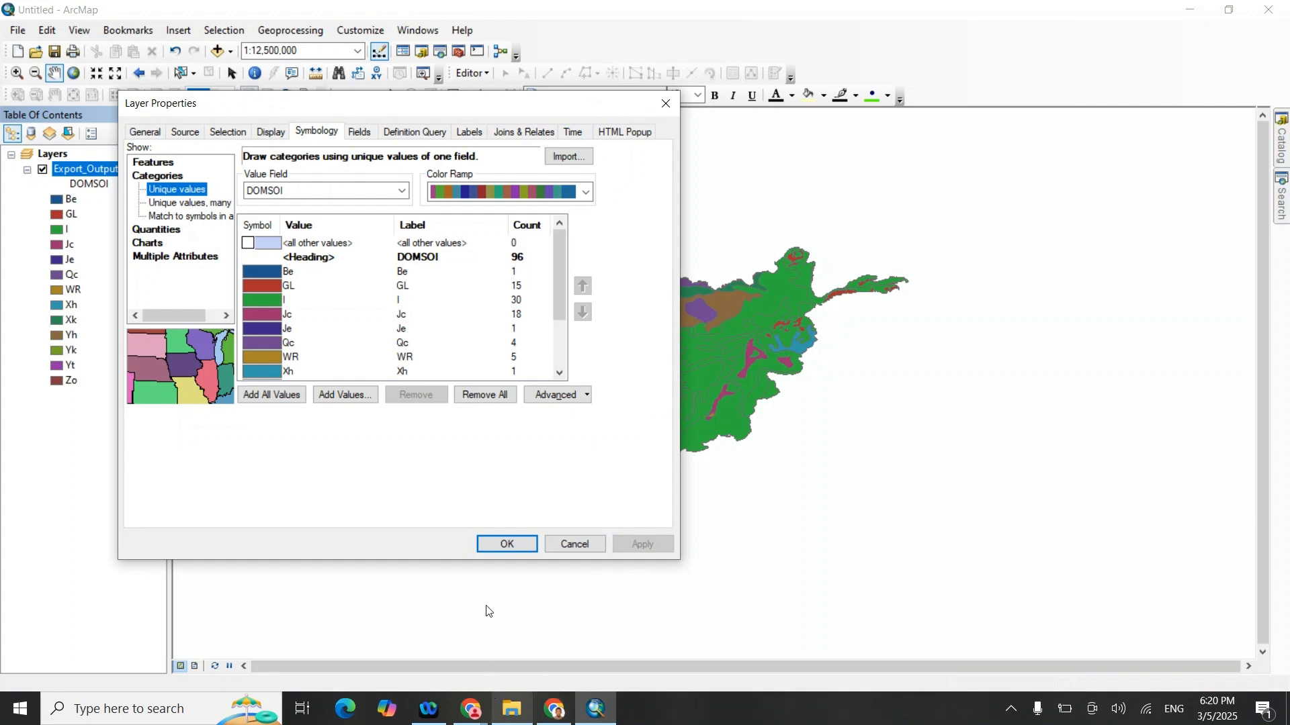
click(512, 546)
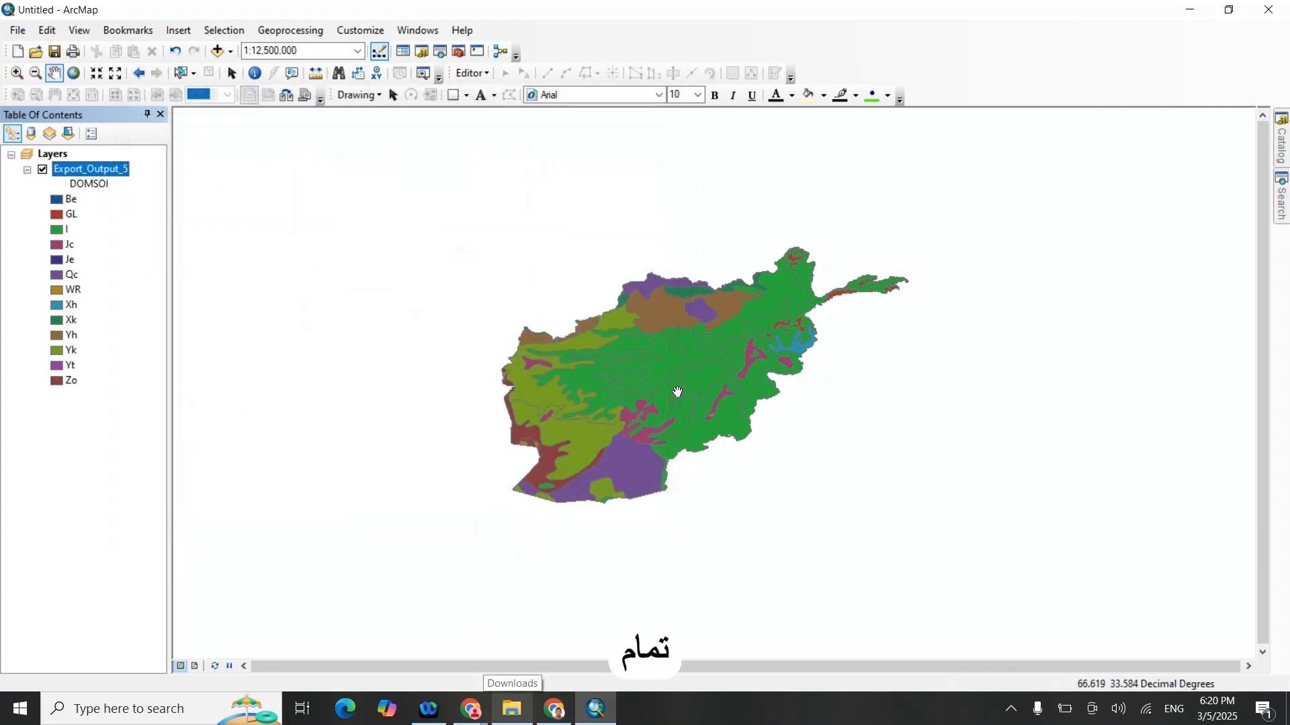
Step: Switch the Afghanistan soil map from Data View to Layout View
drag(673, 388, 622, 376)
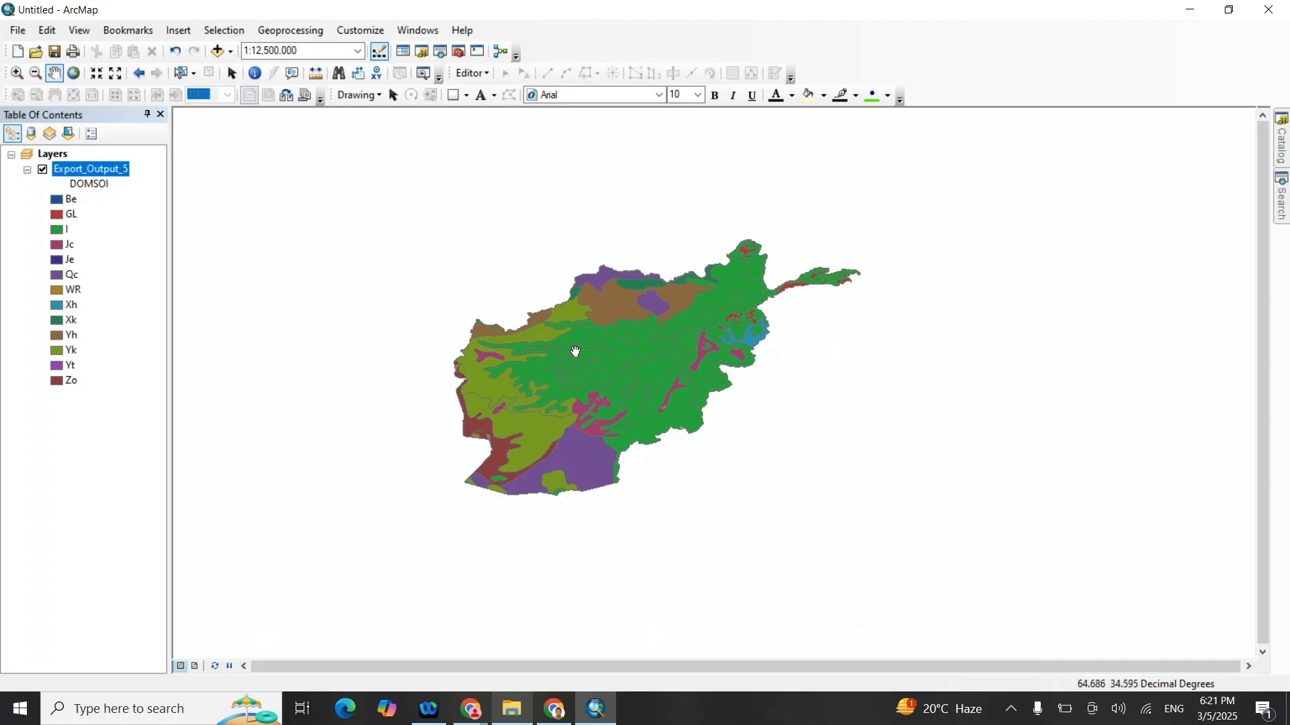
drag(575, 351, 666, 323)
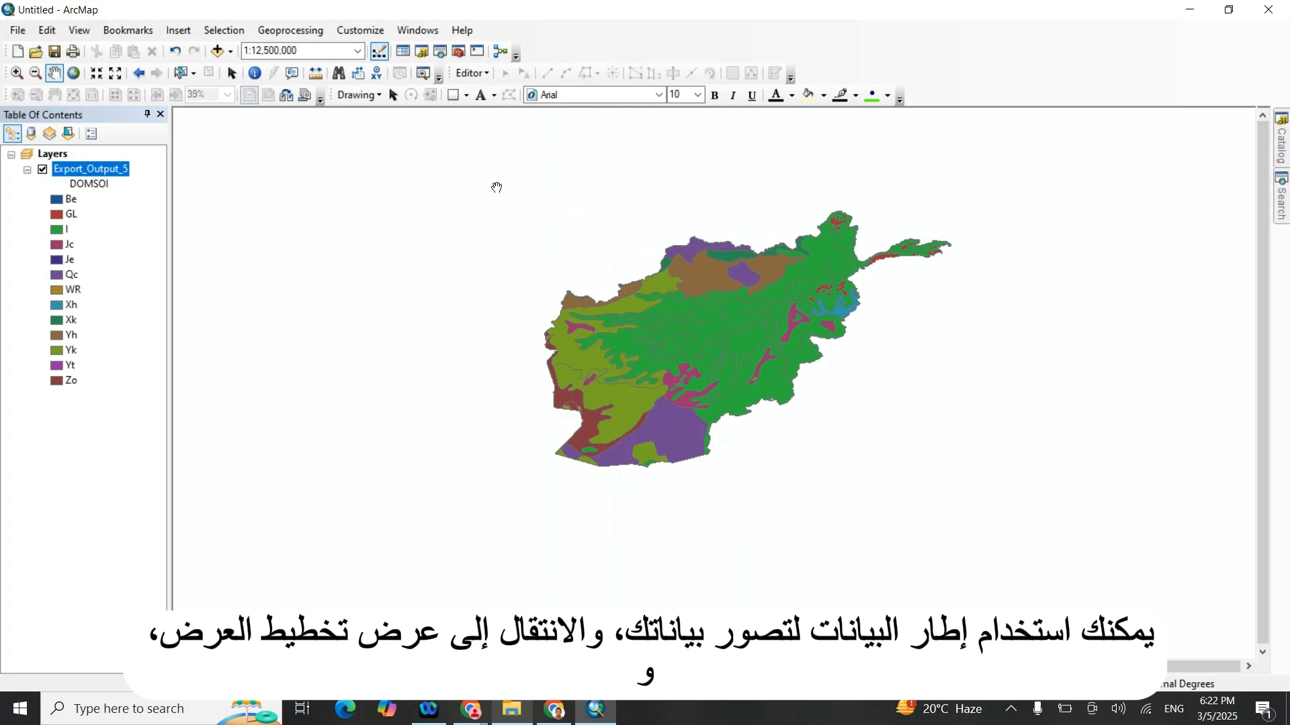
click(80, 31)
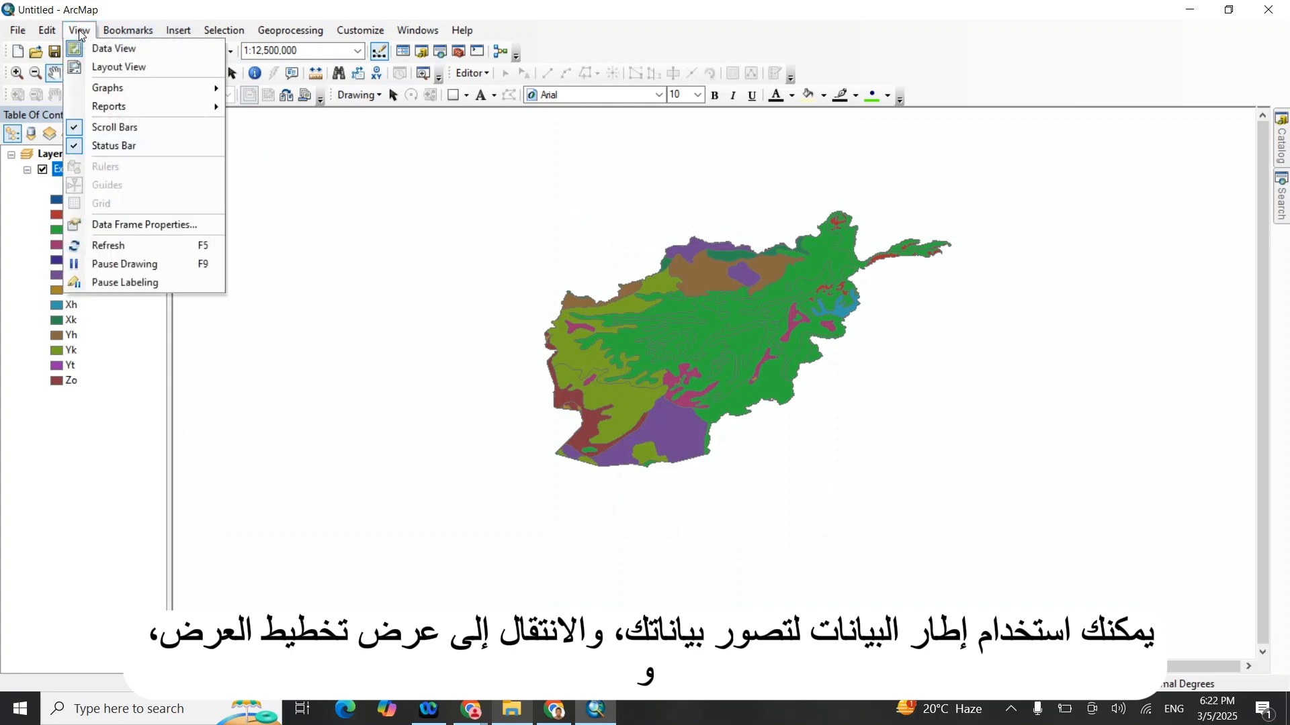
click(107, 67)
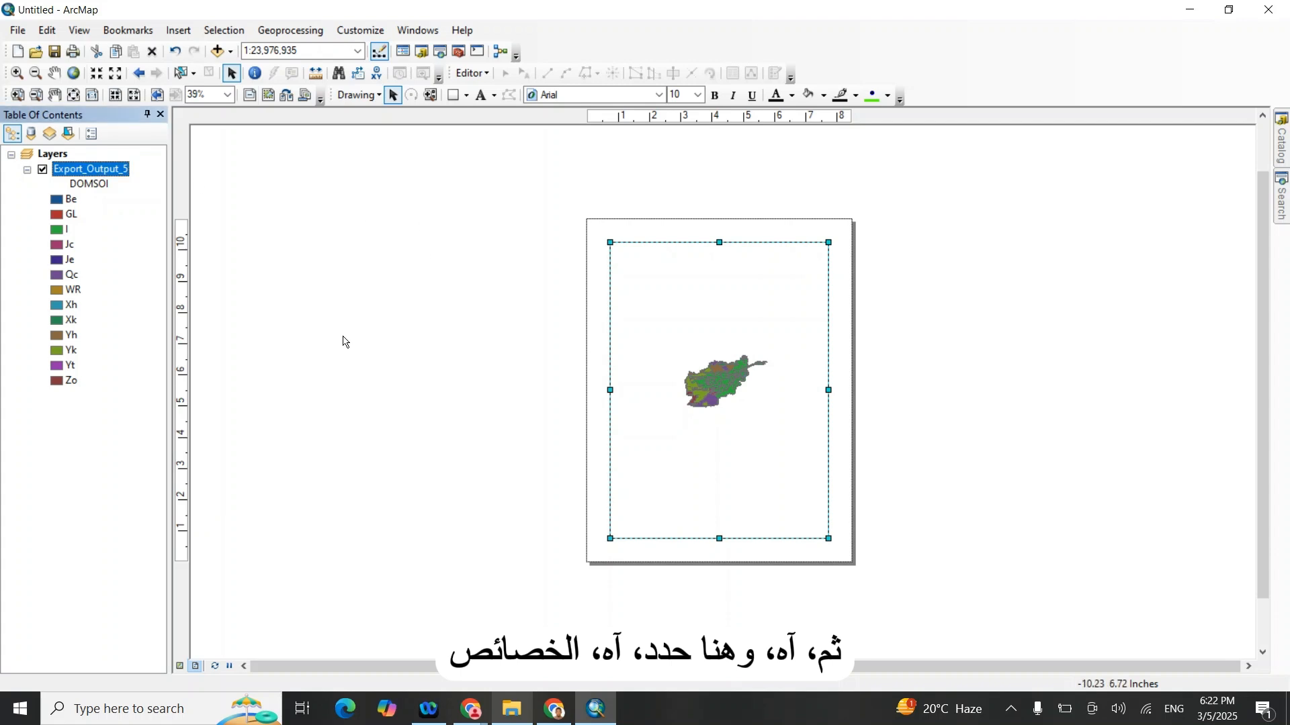
Step: Add a graticule to the layout's data frame with labels only, keeping the default 10-degree intervals and simple border, and apply it
right_click(762, 250)
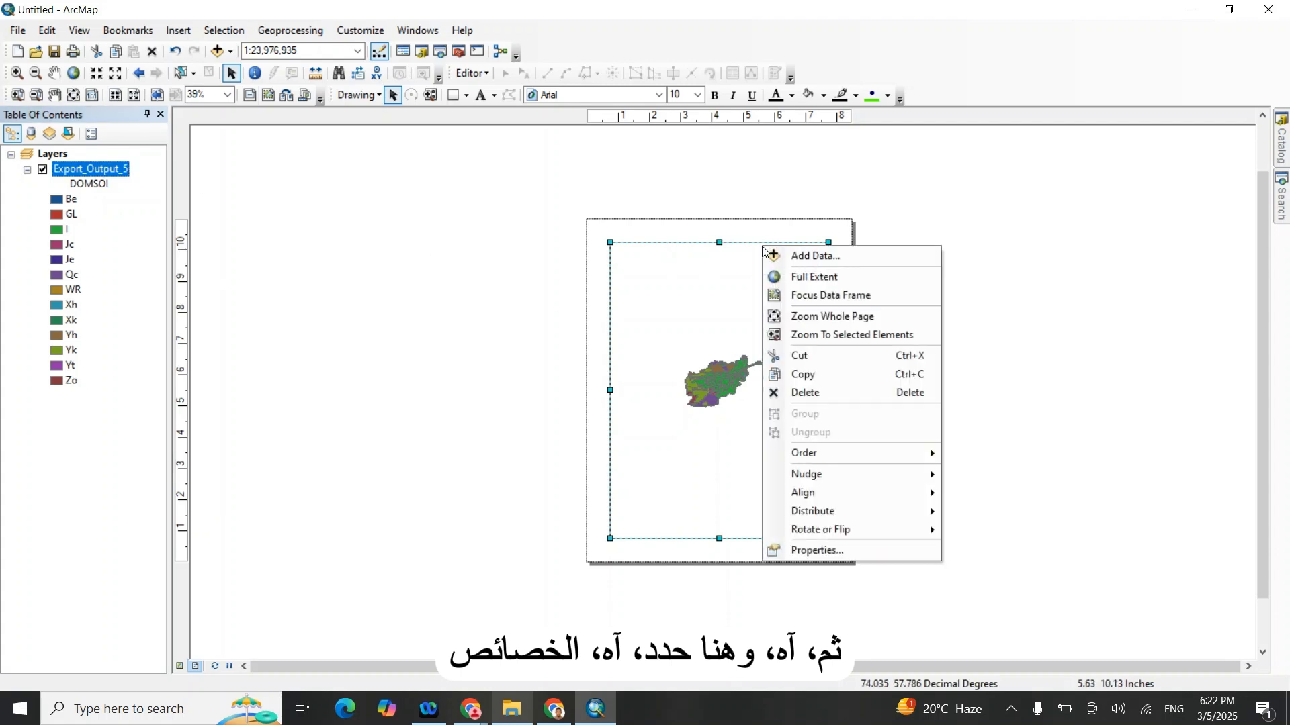
click(813, 550)
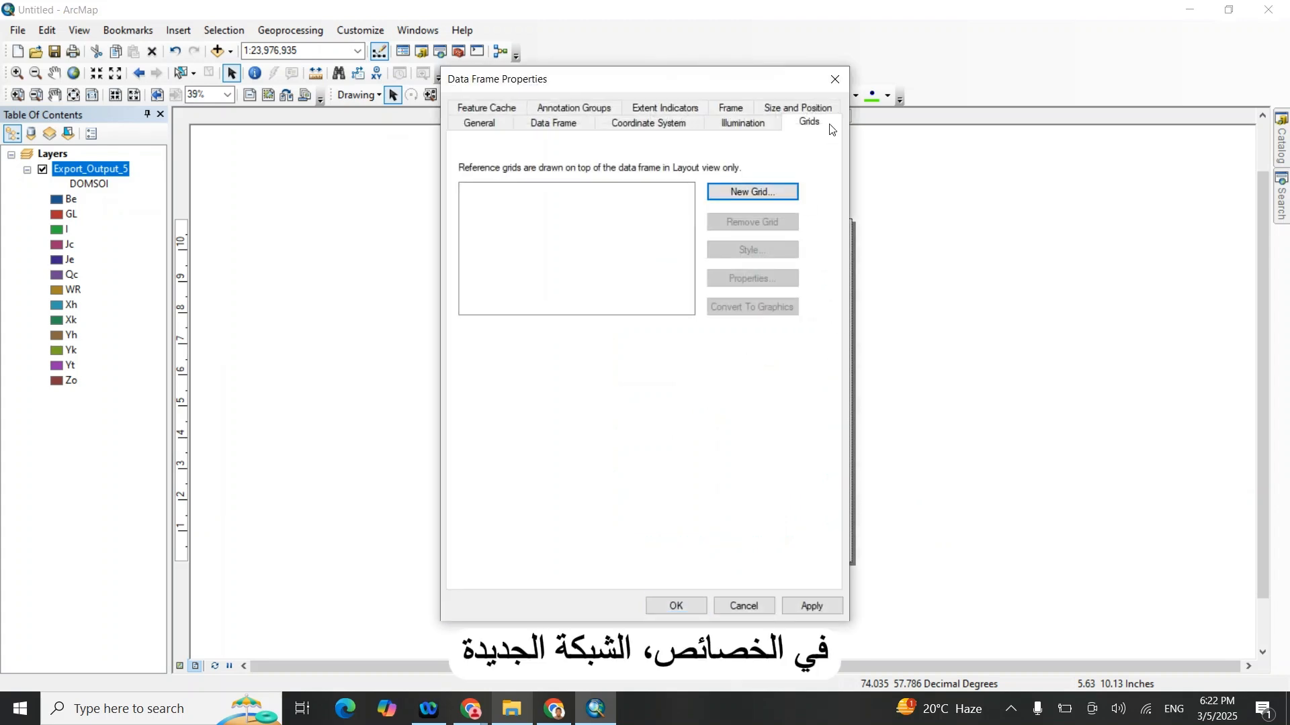
click(759, 194)
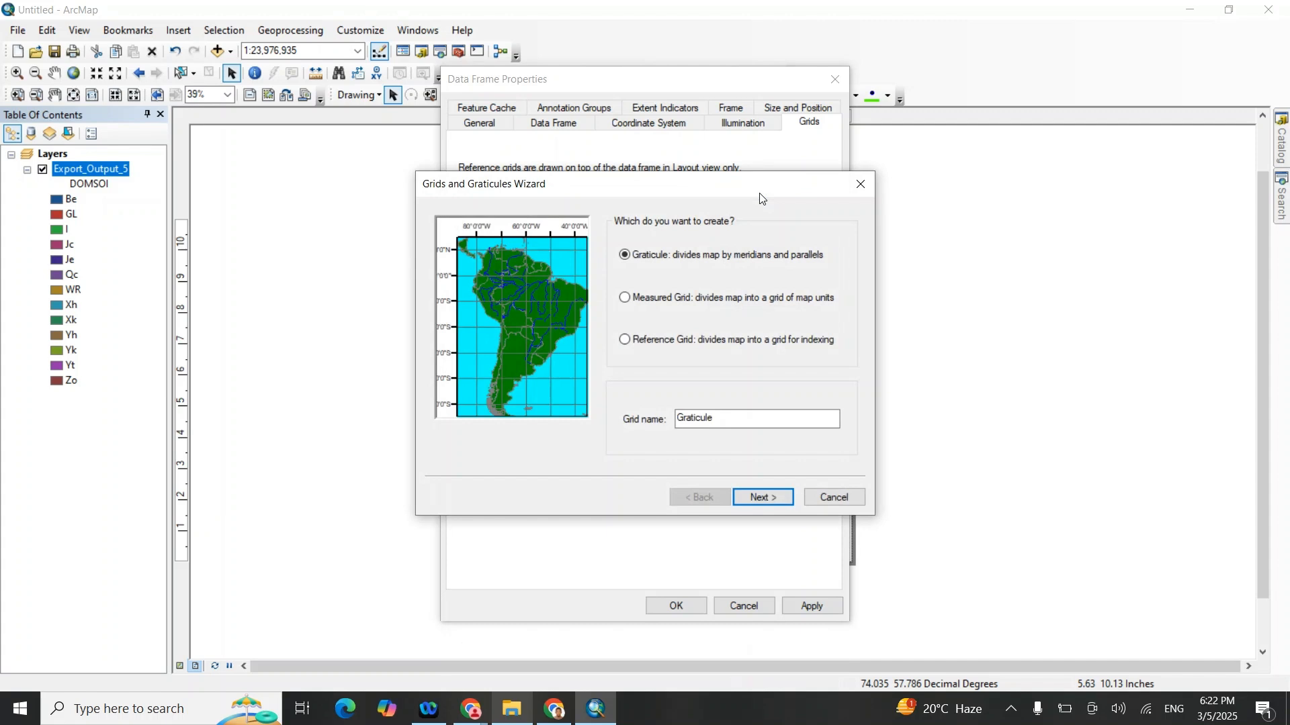
click(770, 497)
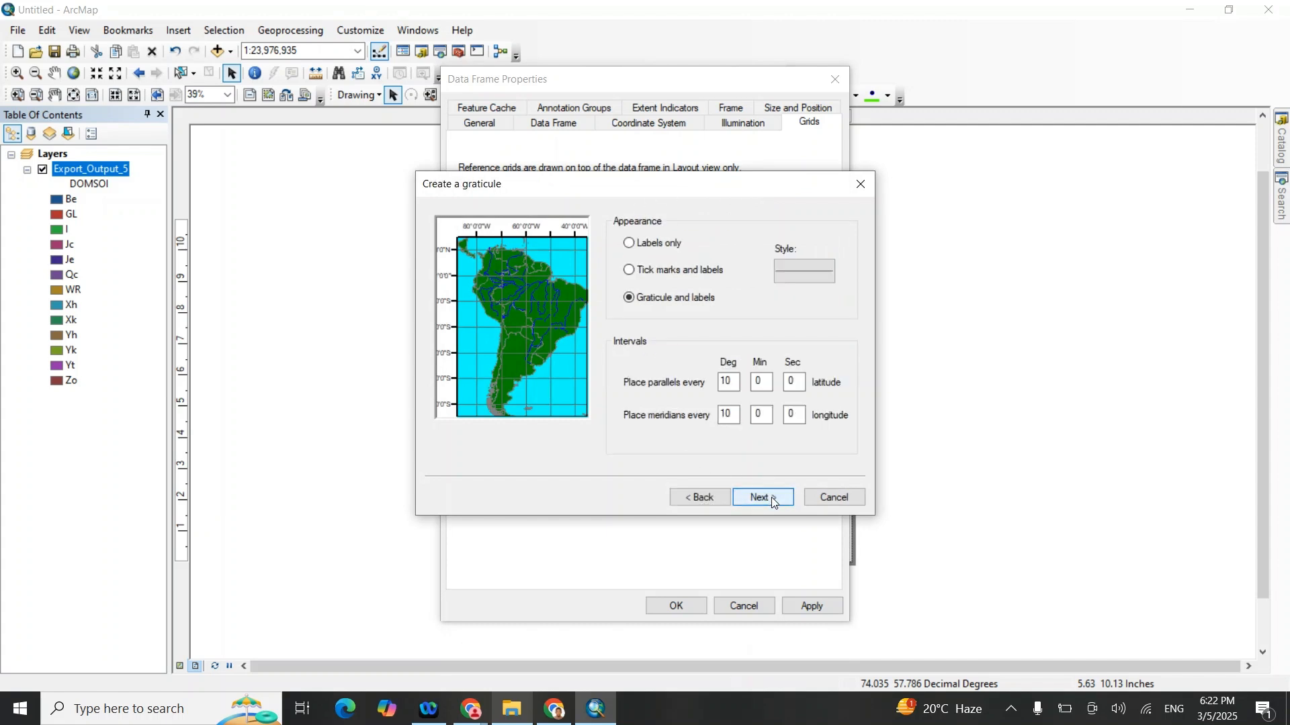
click(629, 243)
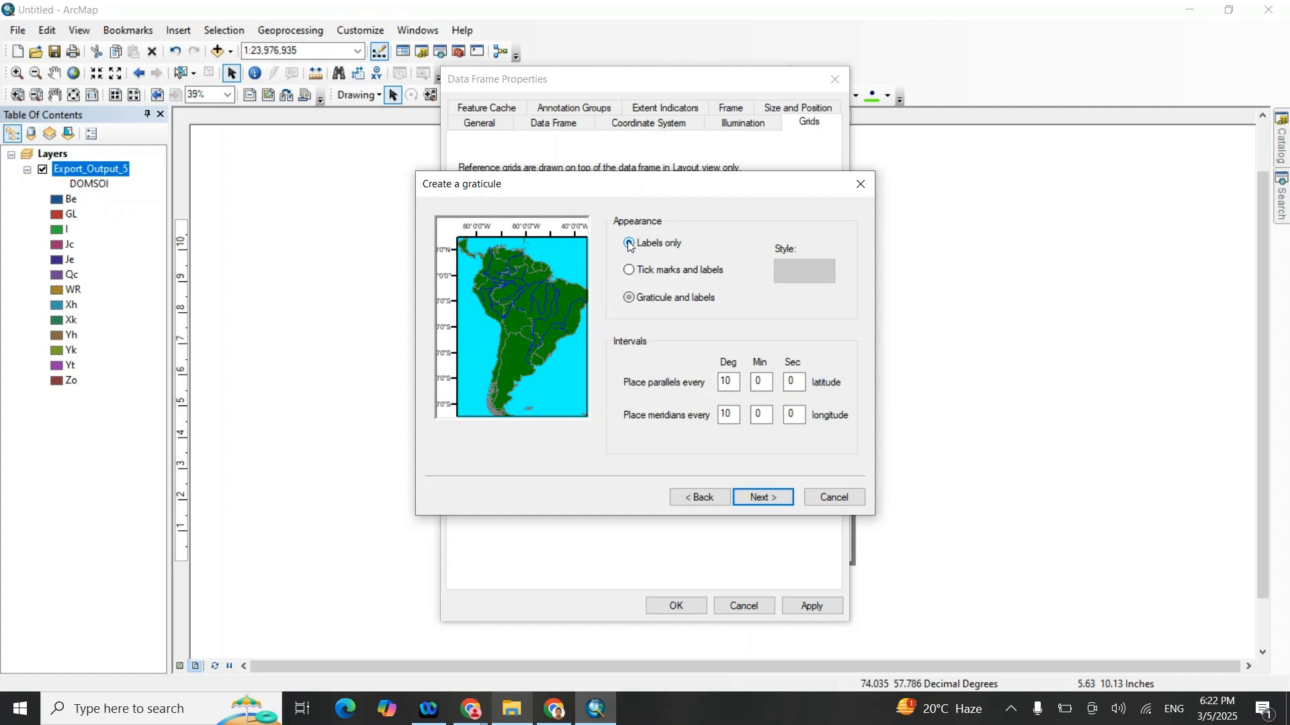
click(767, 496)
click(767, 496)
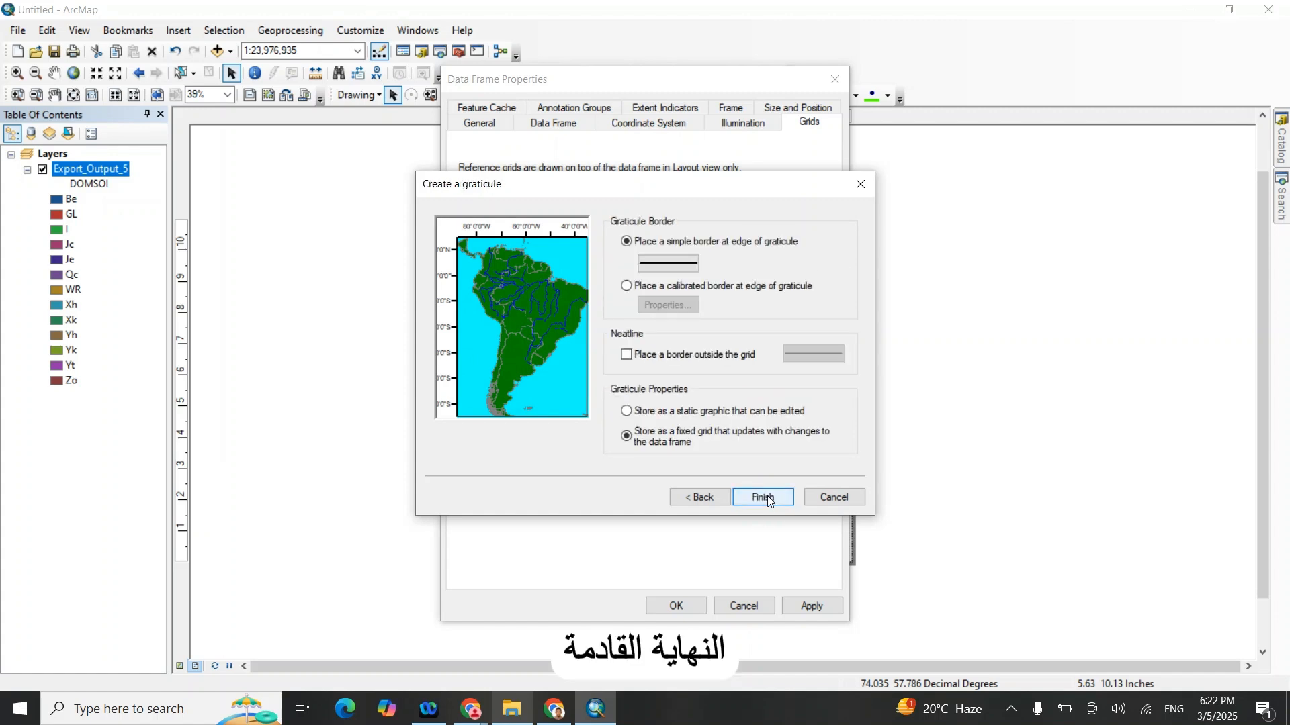
click(767, 497)
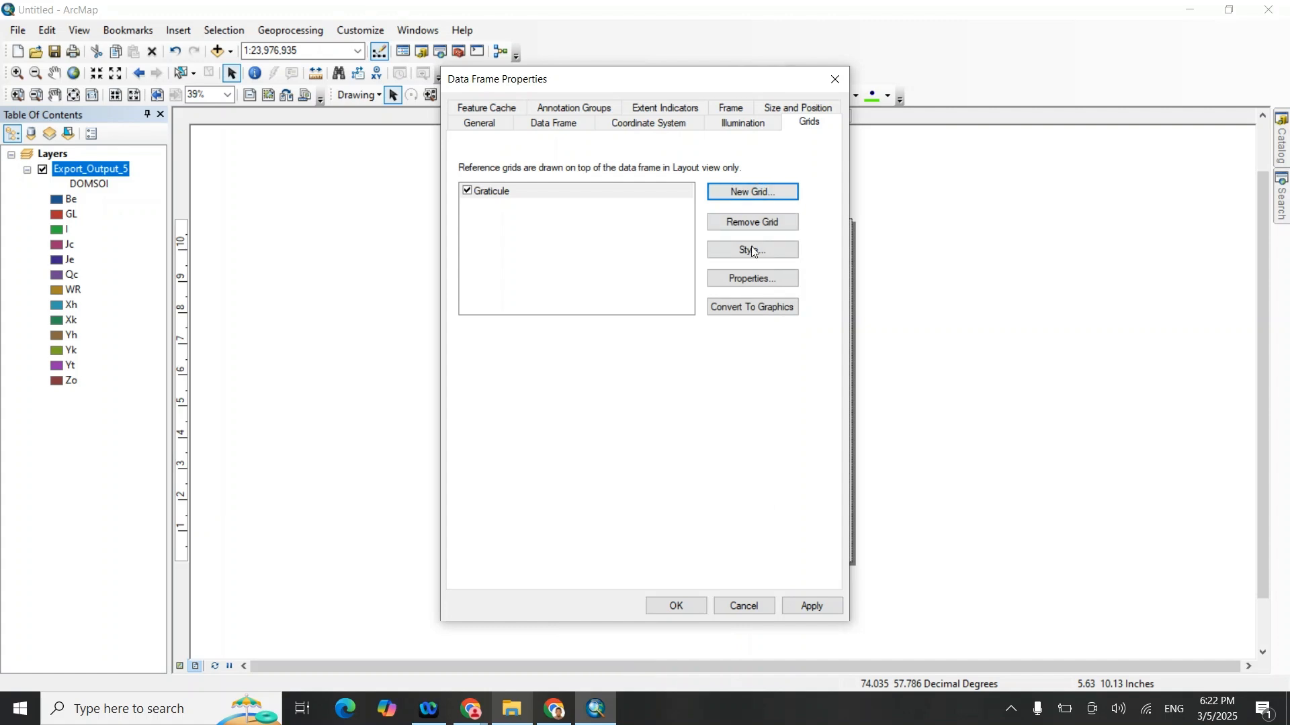
click(742, 273)
drag(775, 81, 547, 60)
click(604, 585)
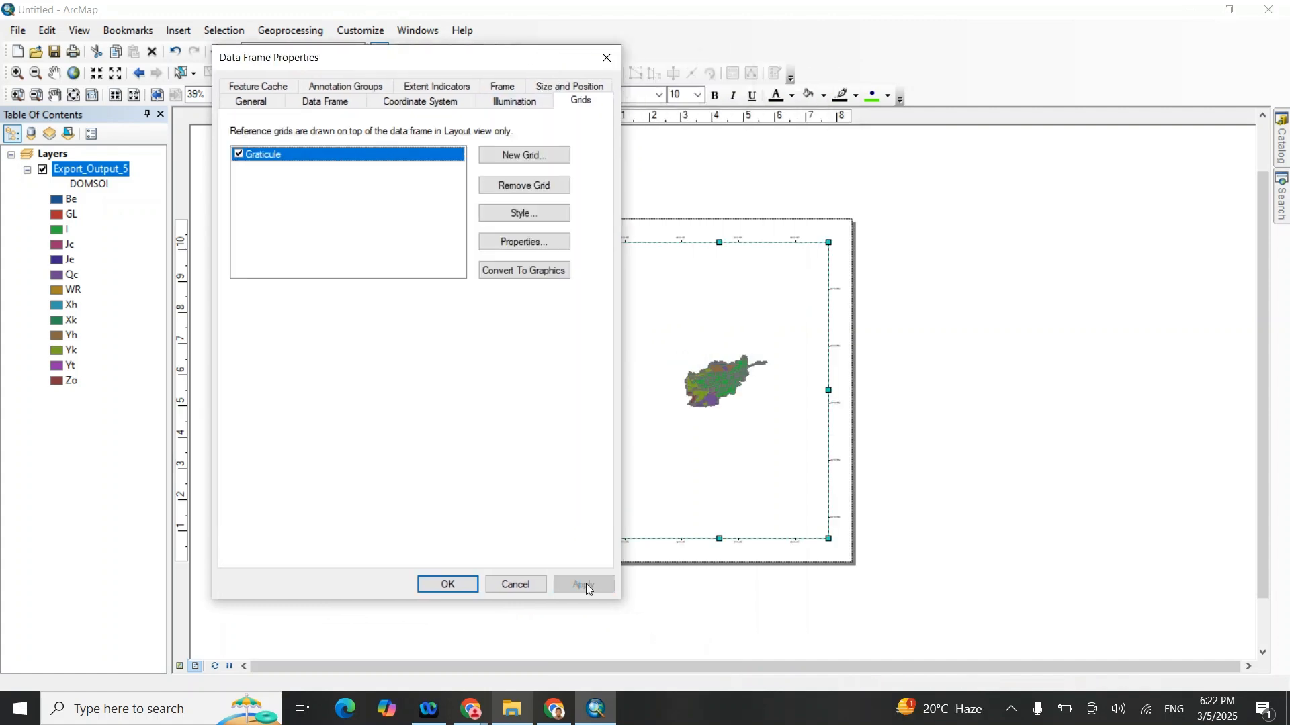
Step: Set the graticule's axis labels to size 10 and bold, and apply the data frame properties
click(533, 244)
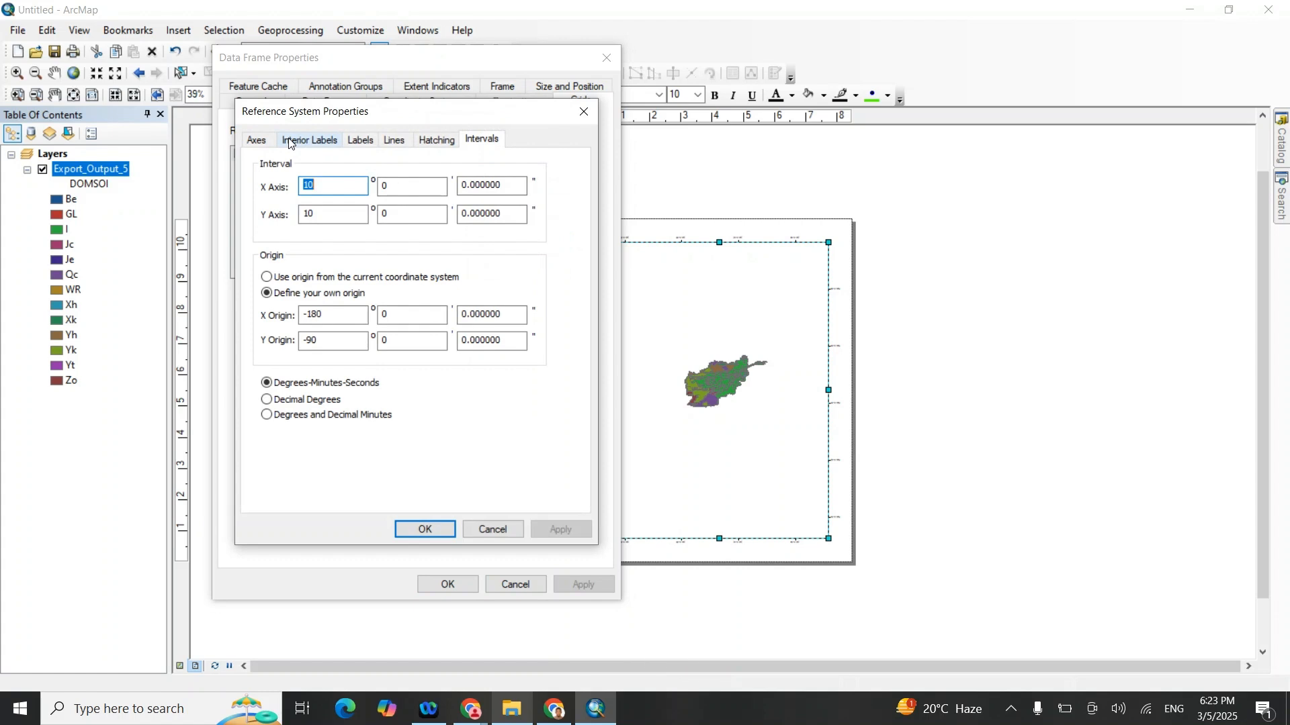
click(290, 142)
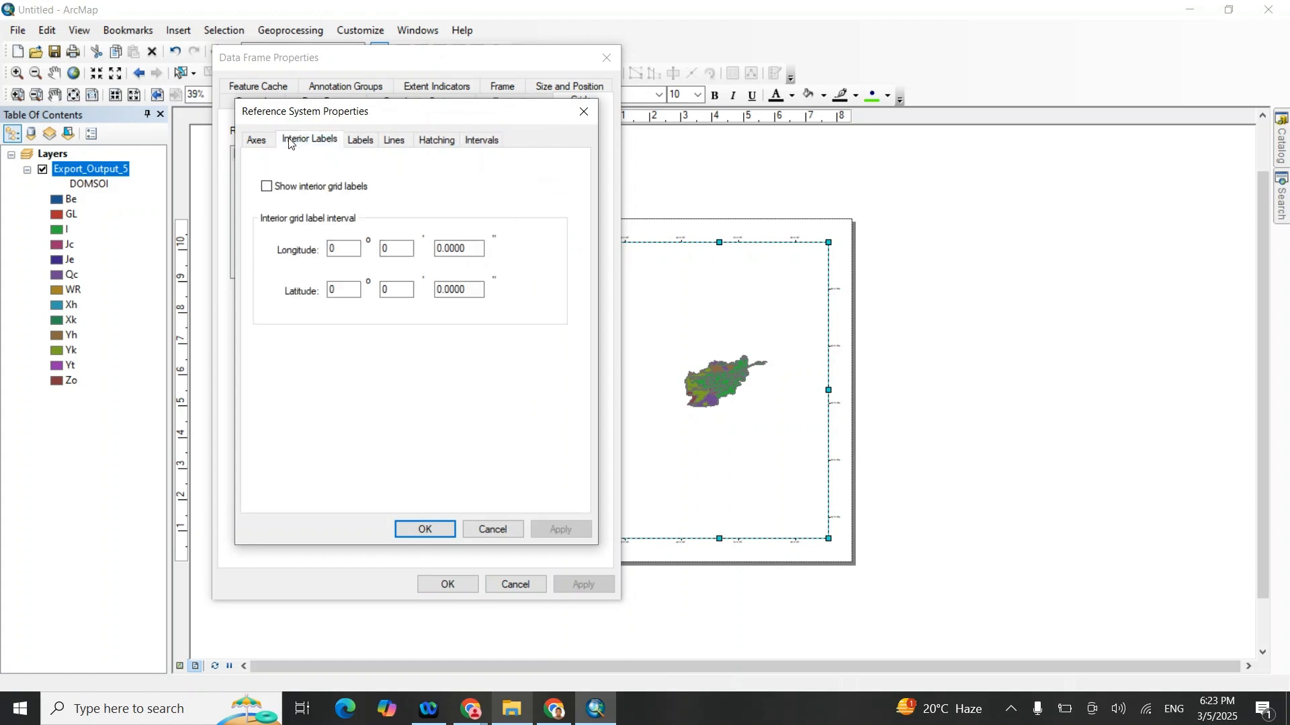
click(361, 141)
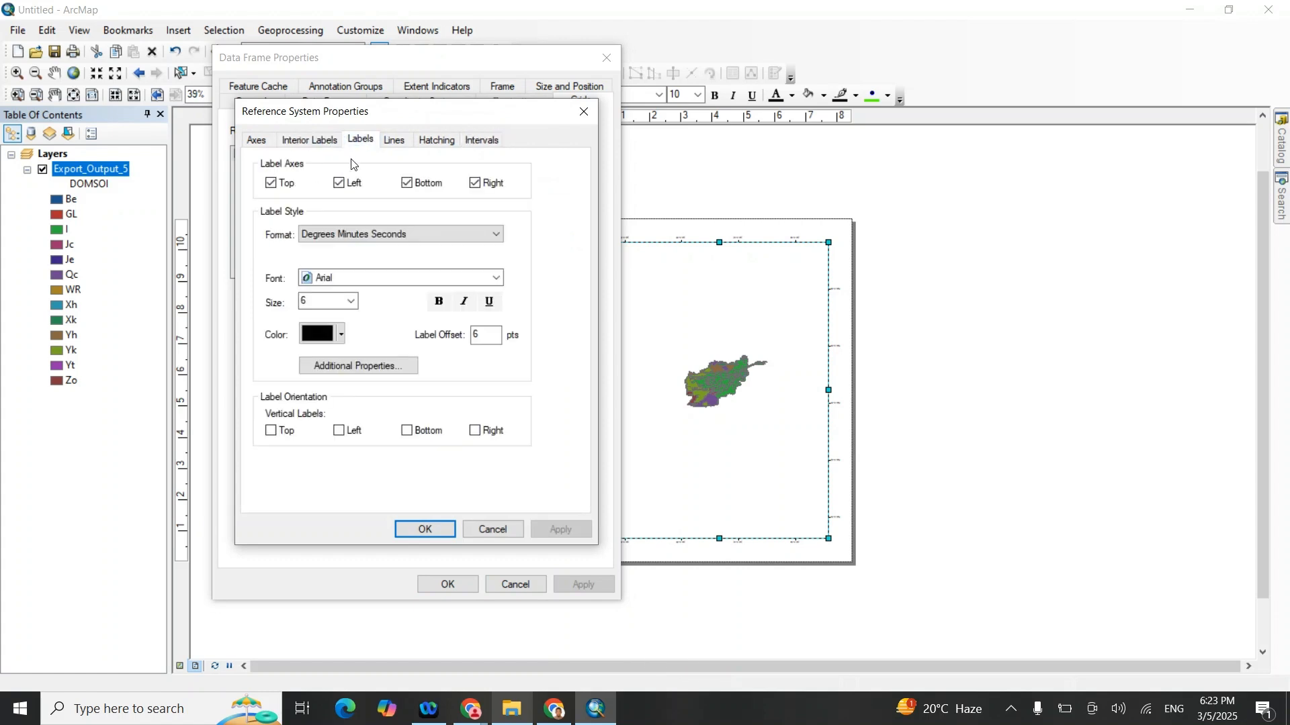
click(351, 301)
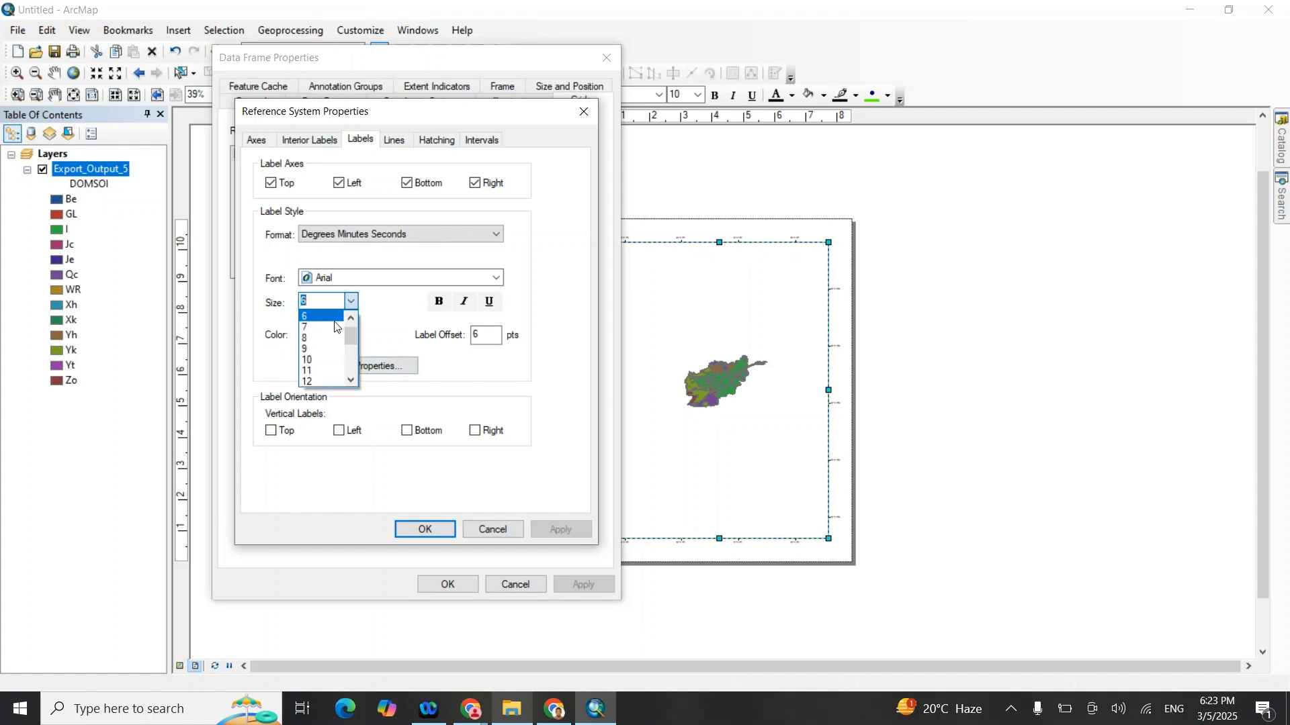
click(314, 360)
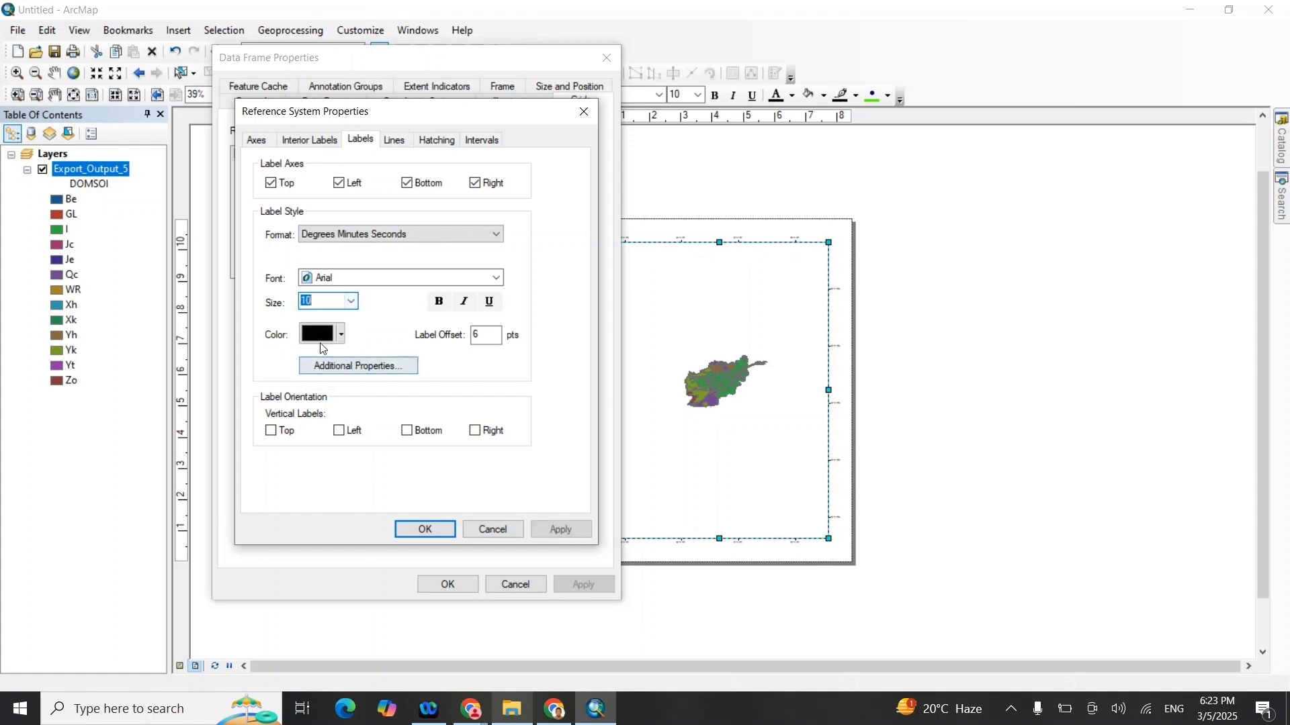
click(440, 303)
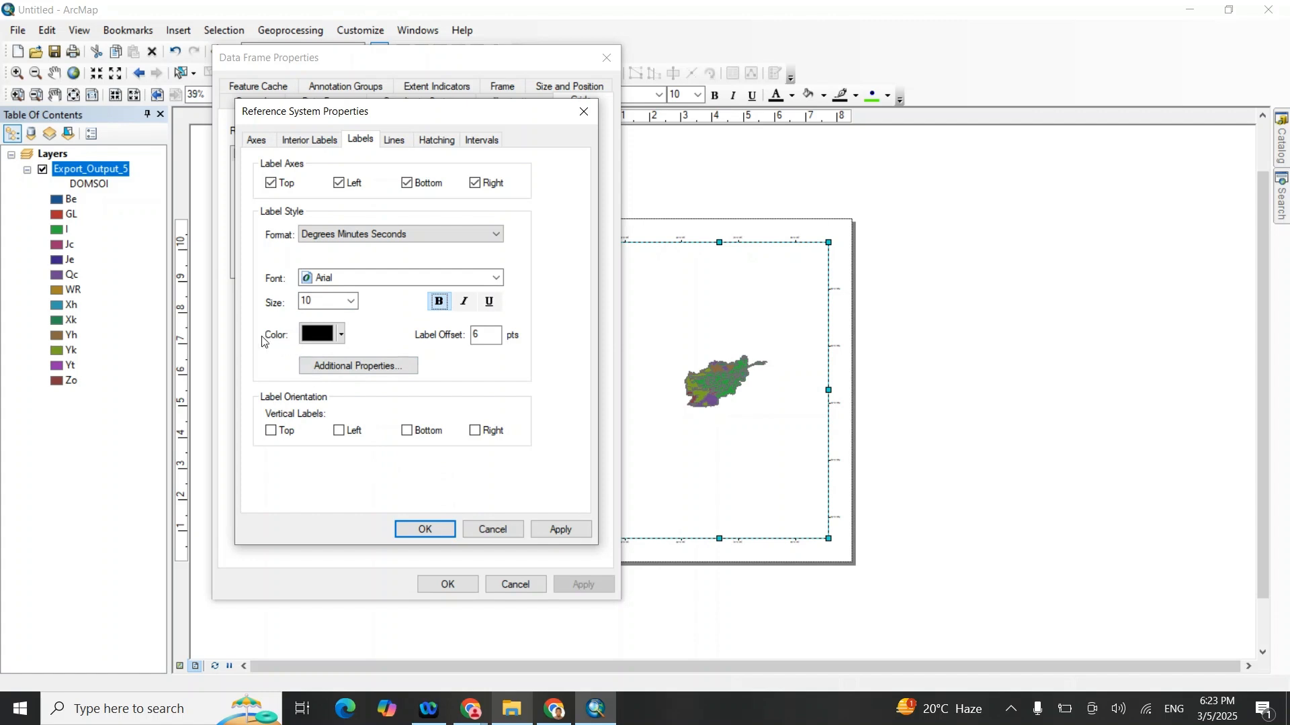
click(561, 530)
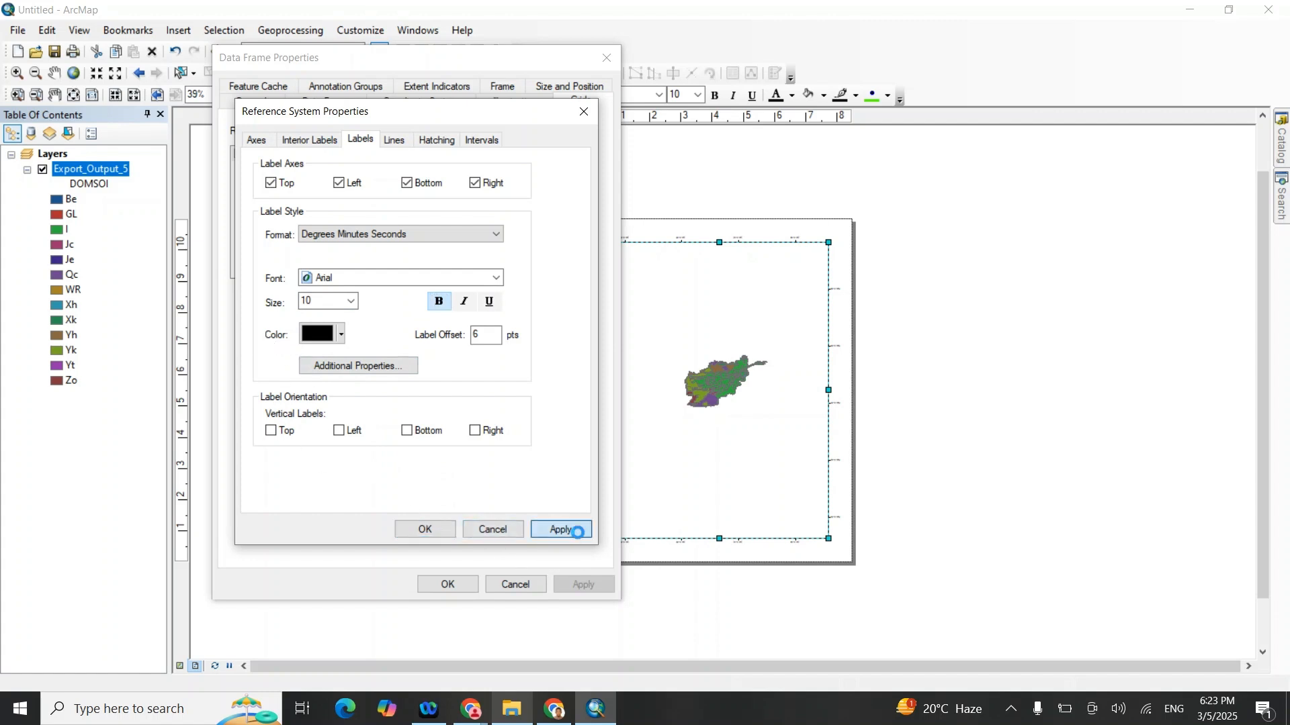
click(448, 532)
click(581, 585)
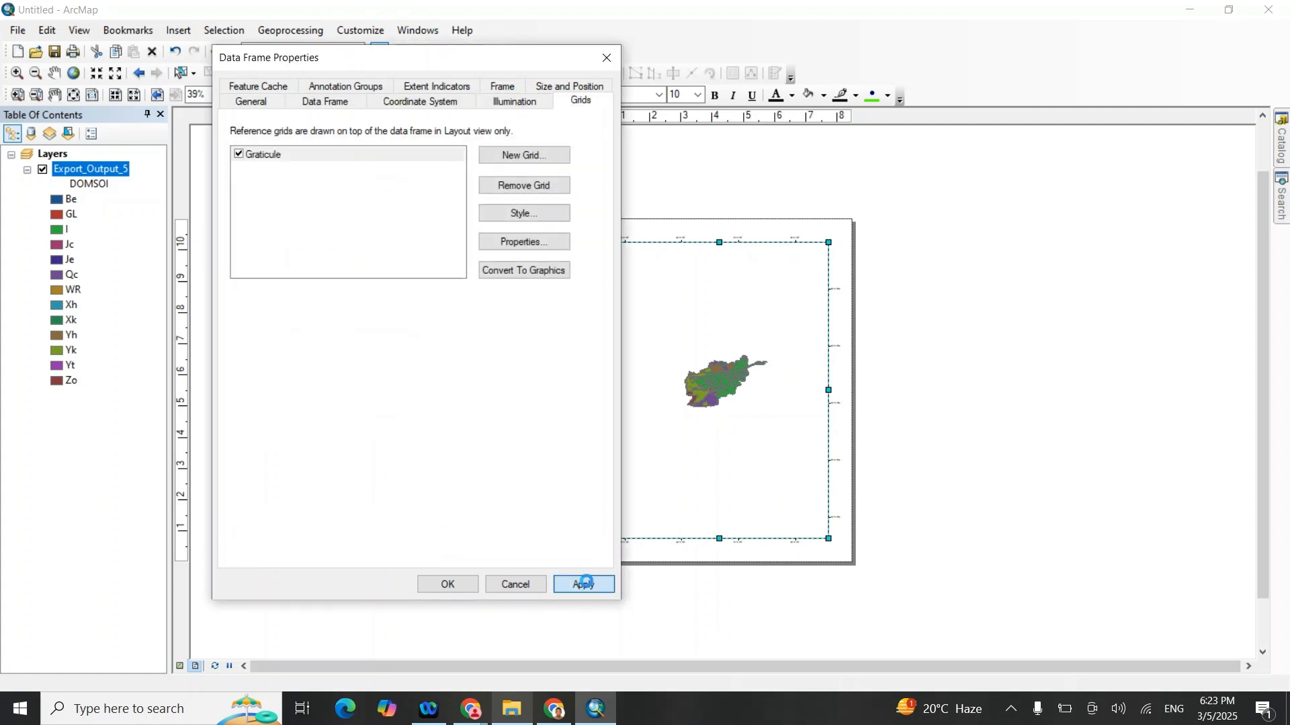
click(449, 585)
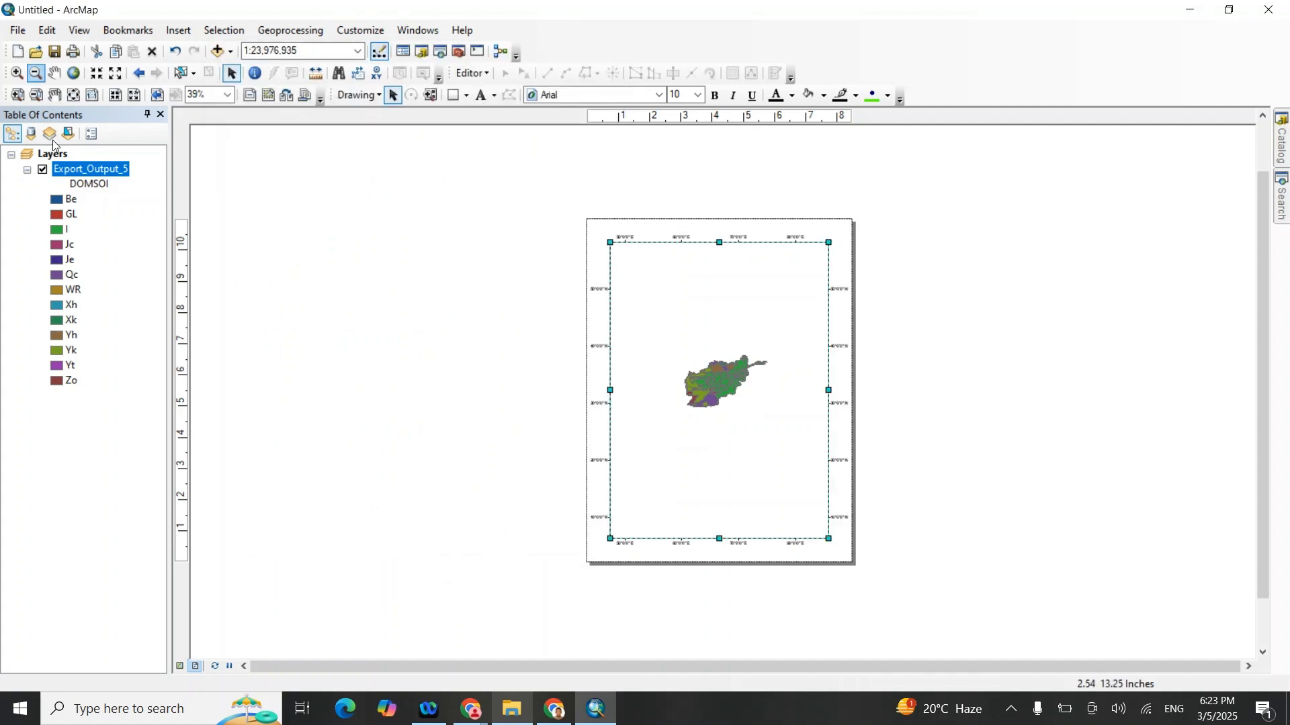
Step: Fit the soil map to its full extent and place the title "Soil Map" inside the frame, centred above Afghanistan
click(74, 73)
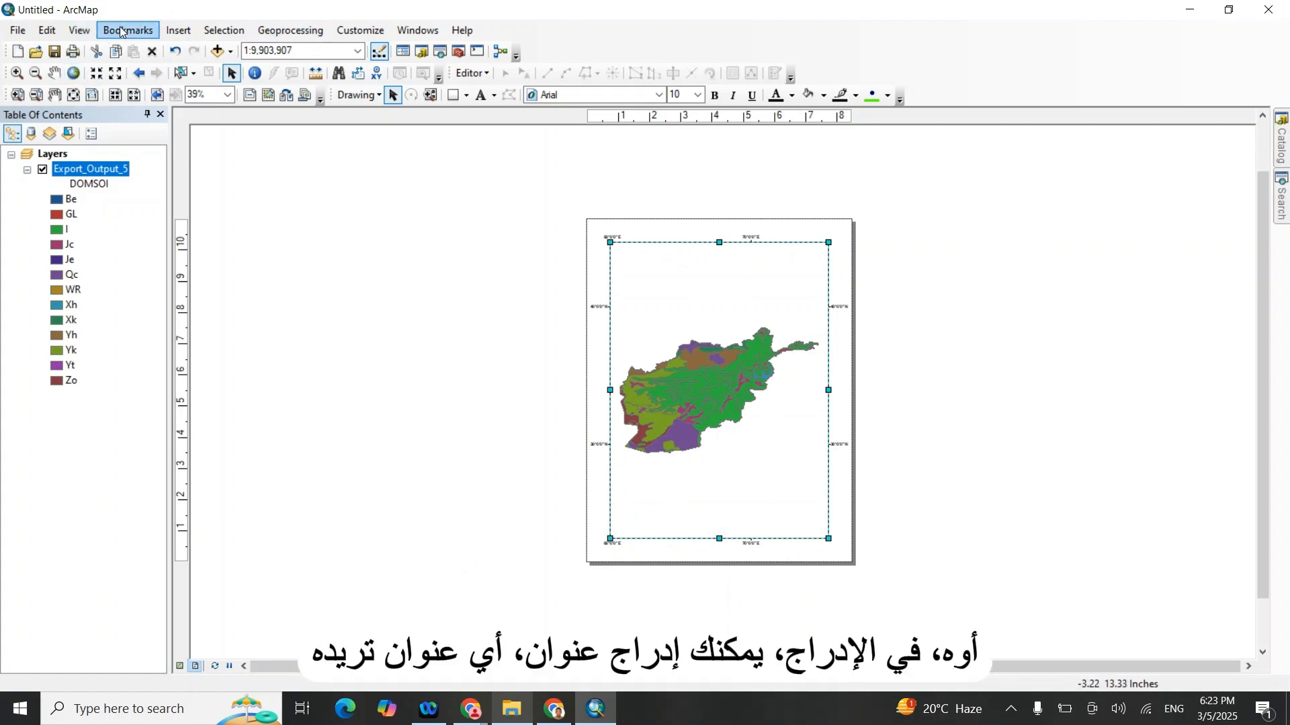
click(179, 30)
click(197, 73)
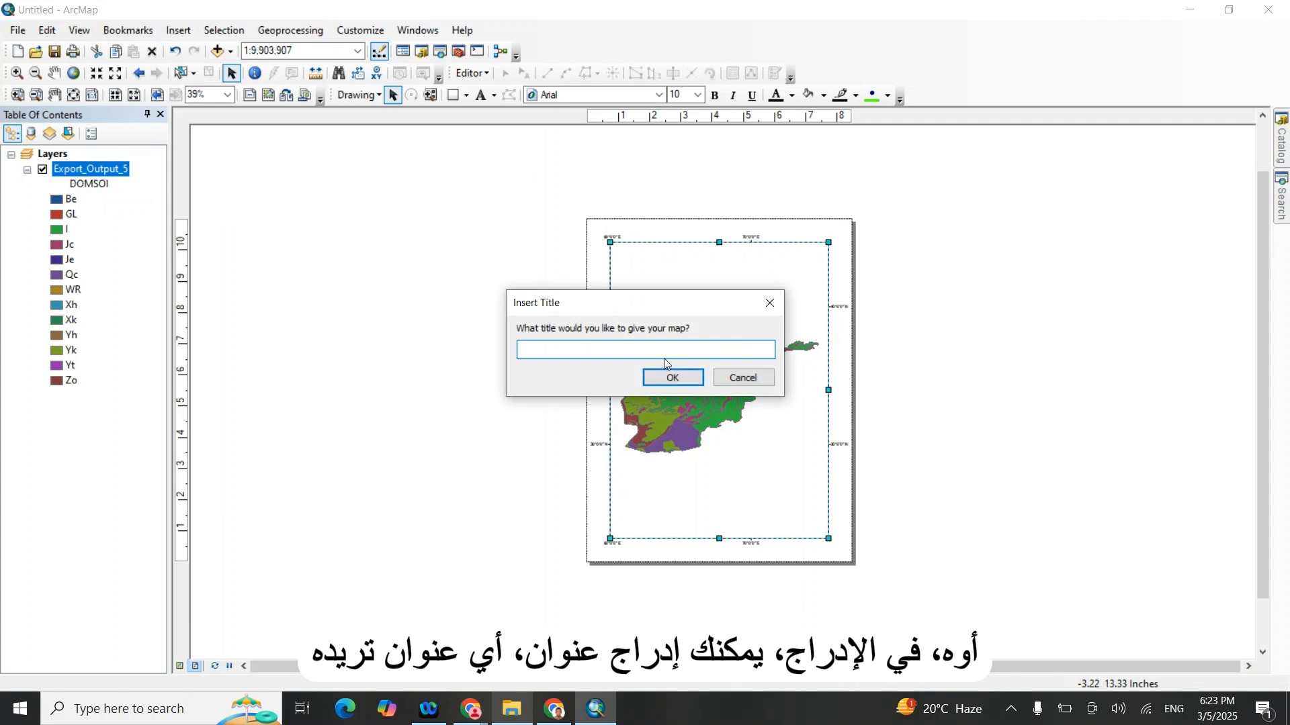
text(S)
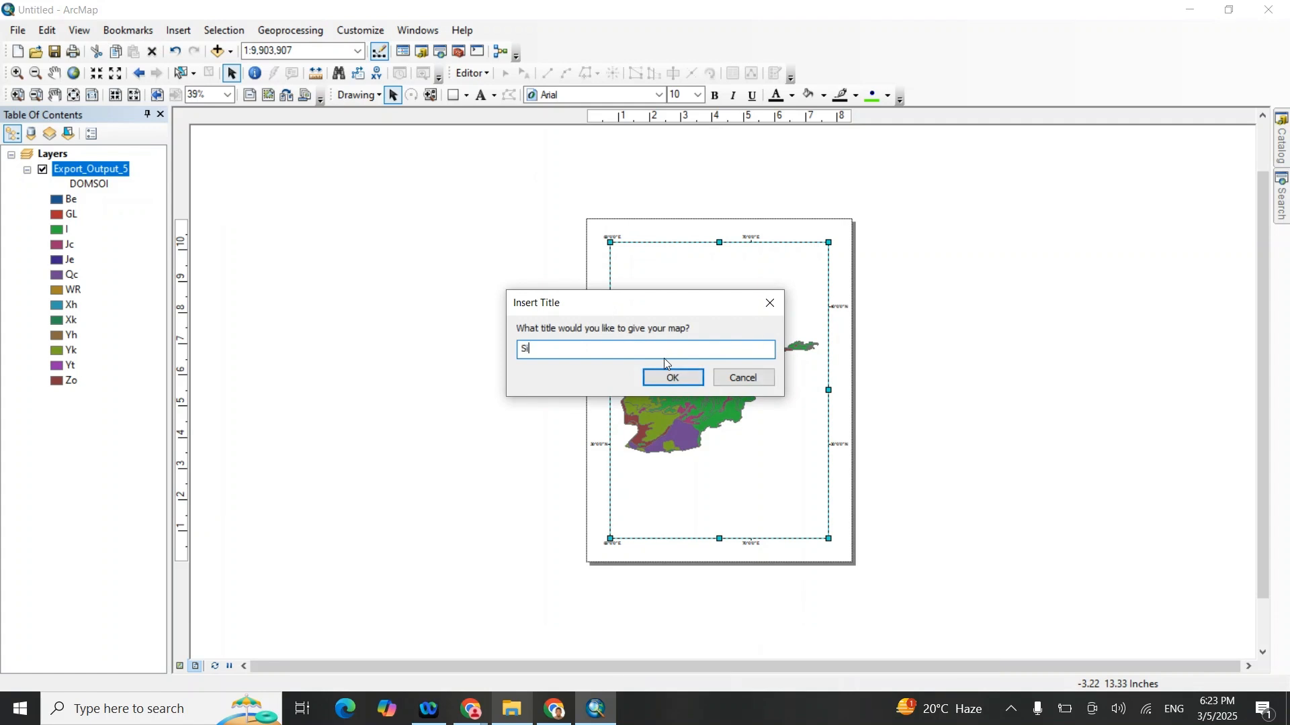
text(oil Mo)
key(BackSpace)
text(ap)
click(672, 376)
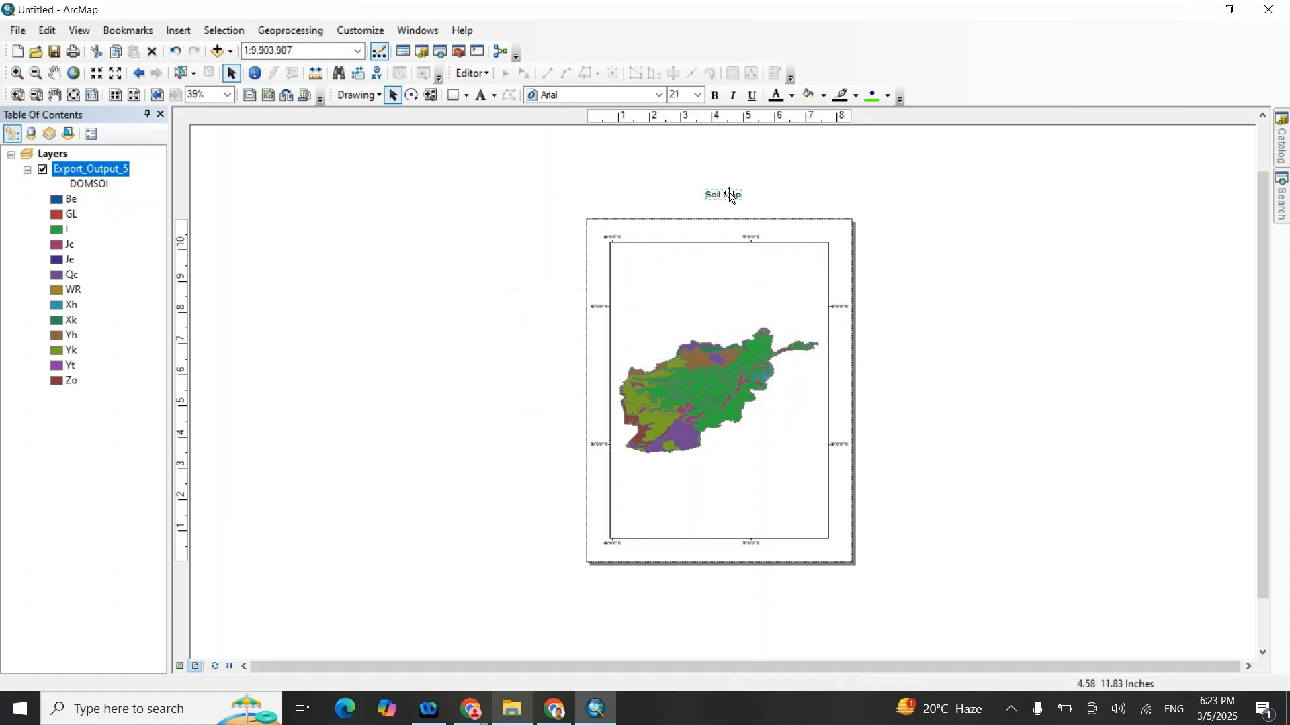
drag(732, 197, 722, 266)
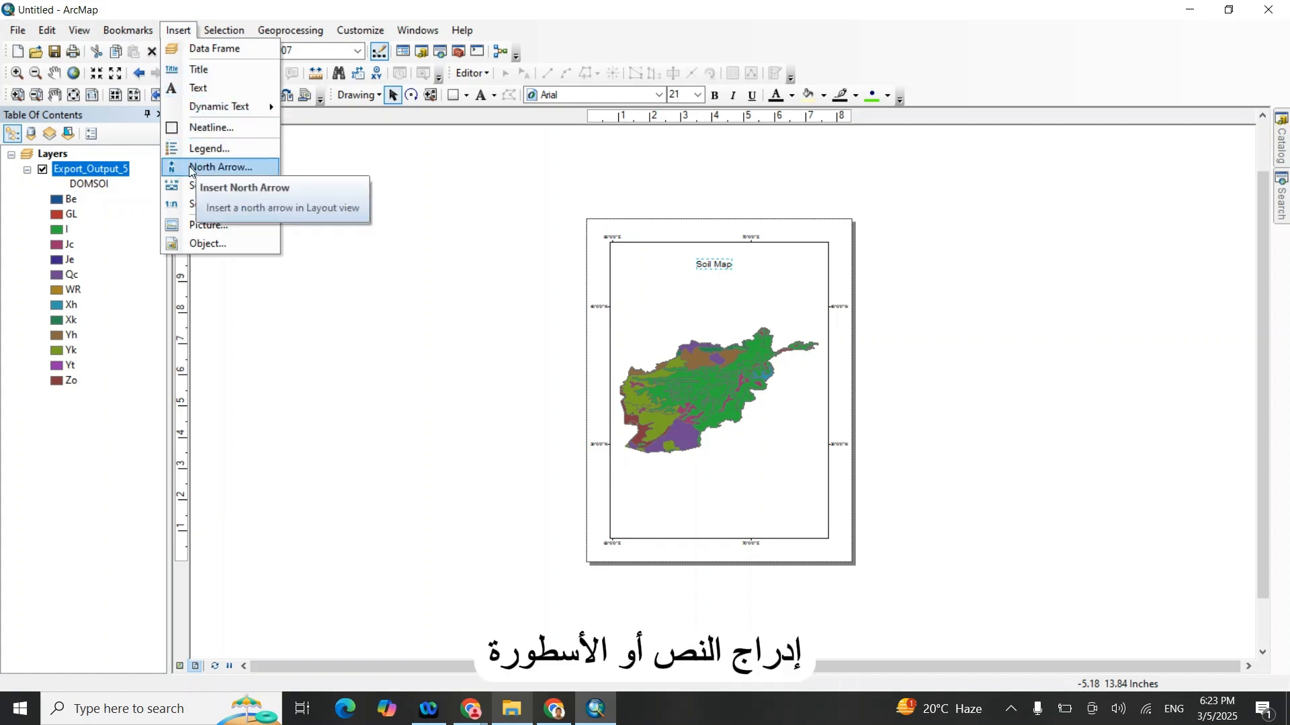
Step: Insert a one-column legend for Export_Output_5 with default settings and place it in the lower-right corner of the map frame
click(215, 150)
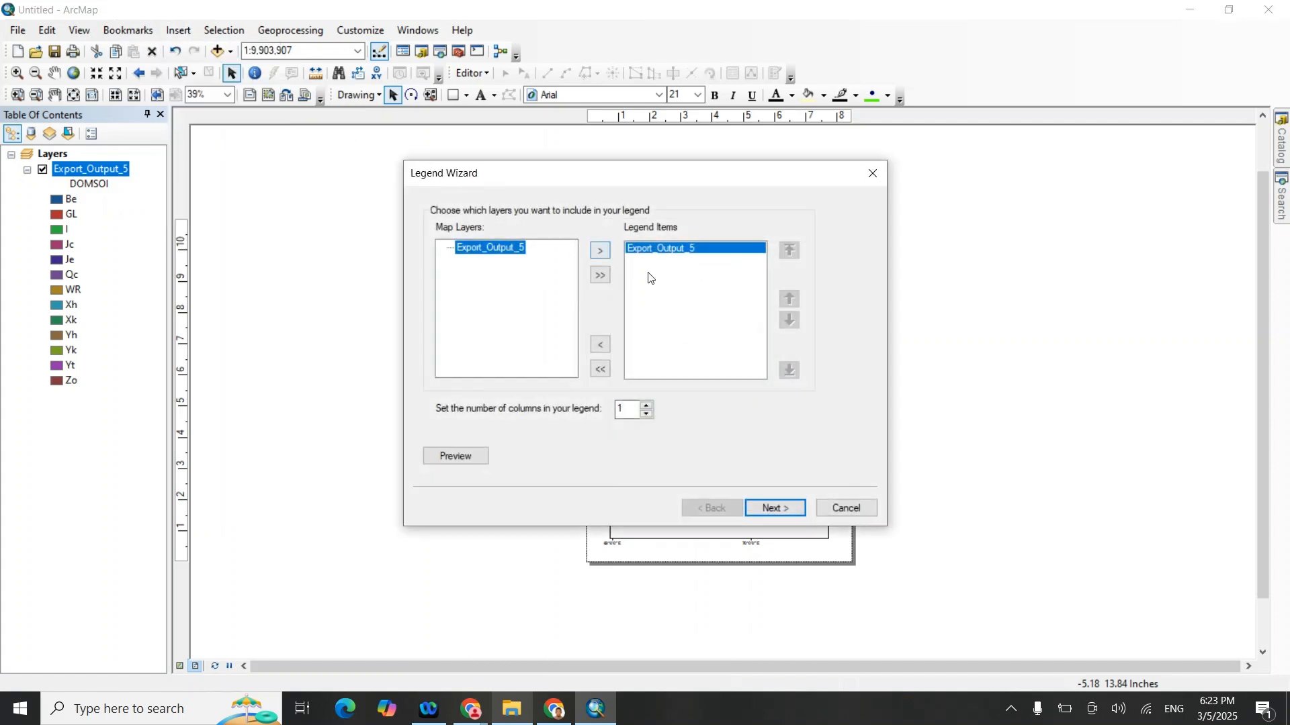
click(773, 510)
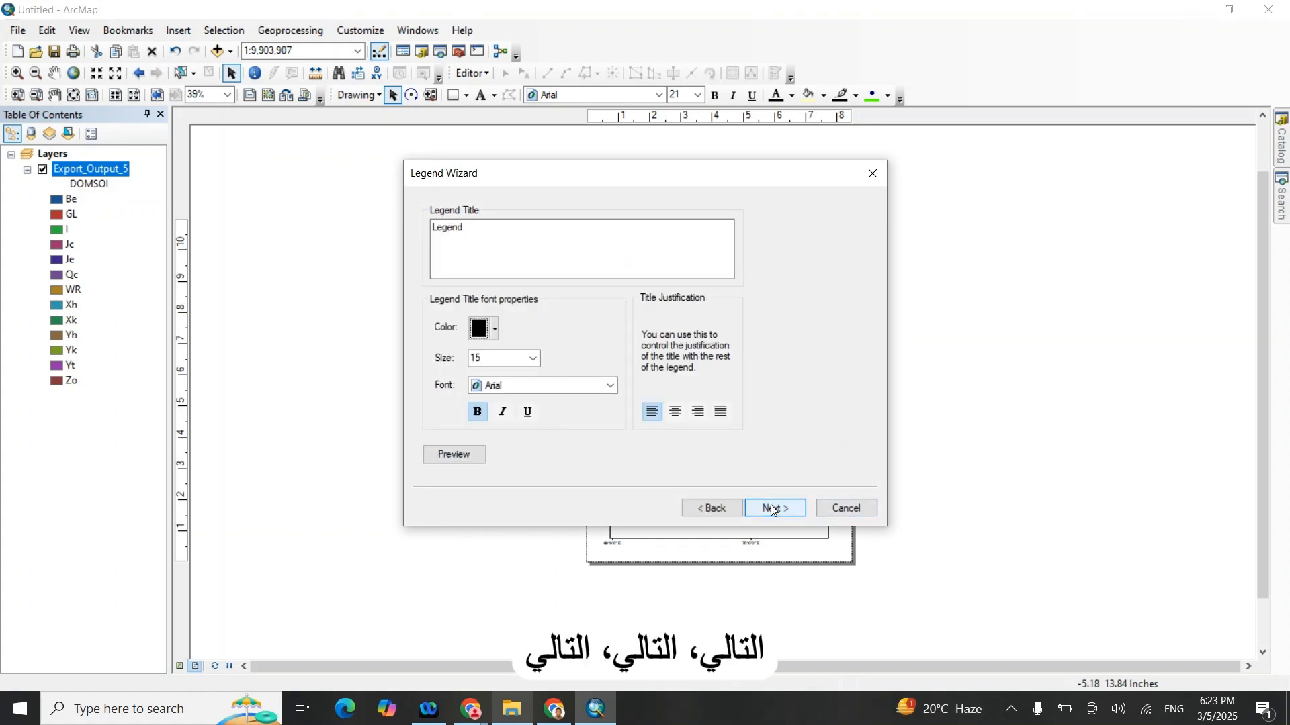
click(774, 511)
click(773, 508)
click(773, 509)
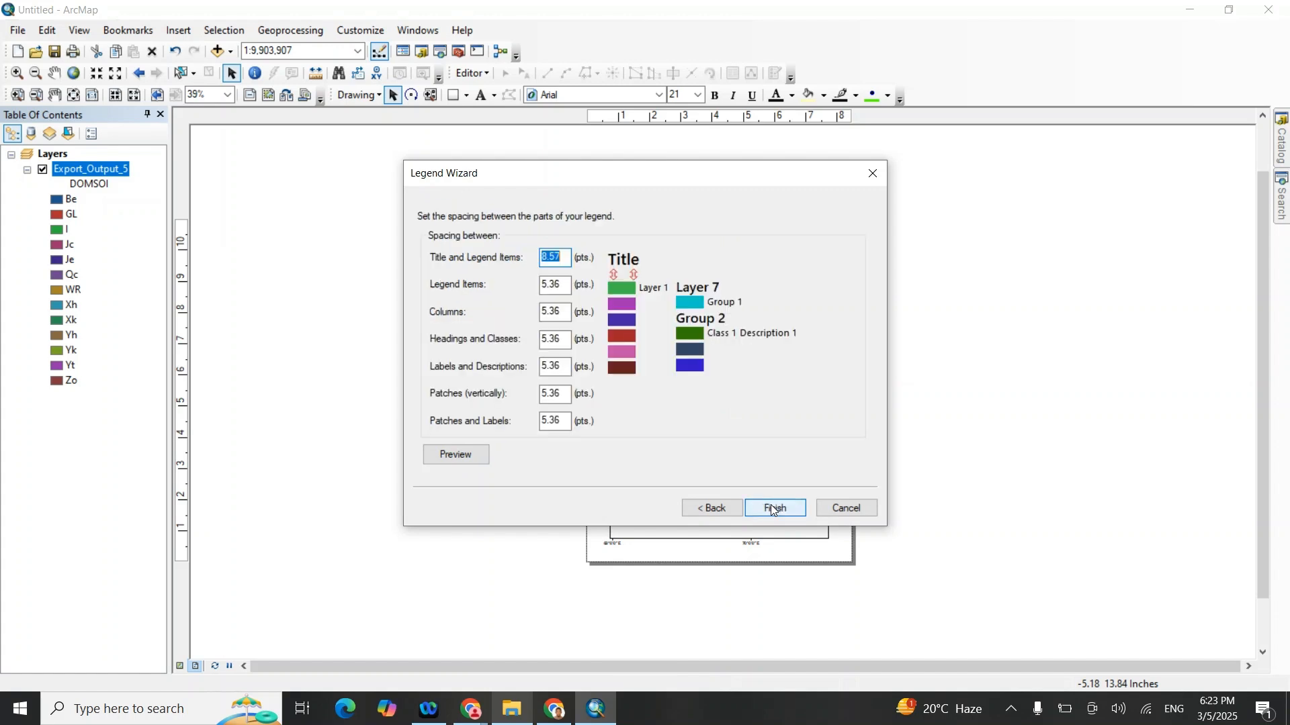
click(773, 509)
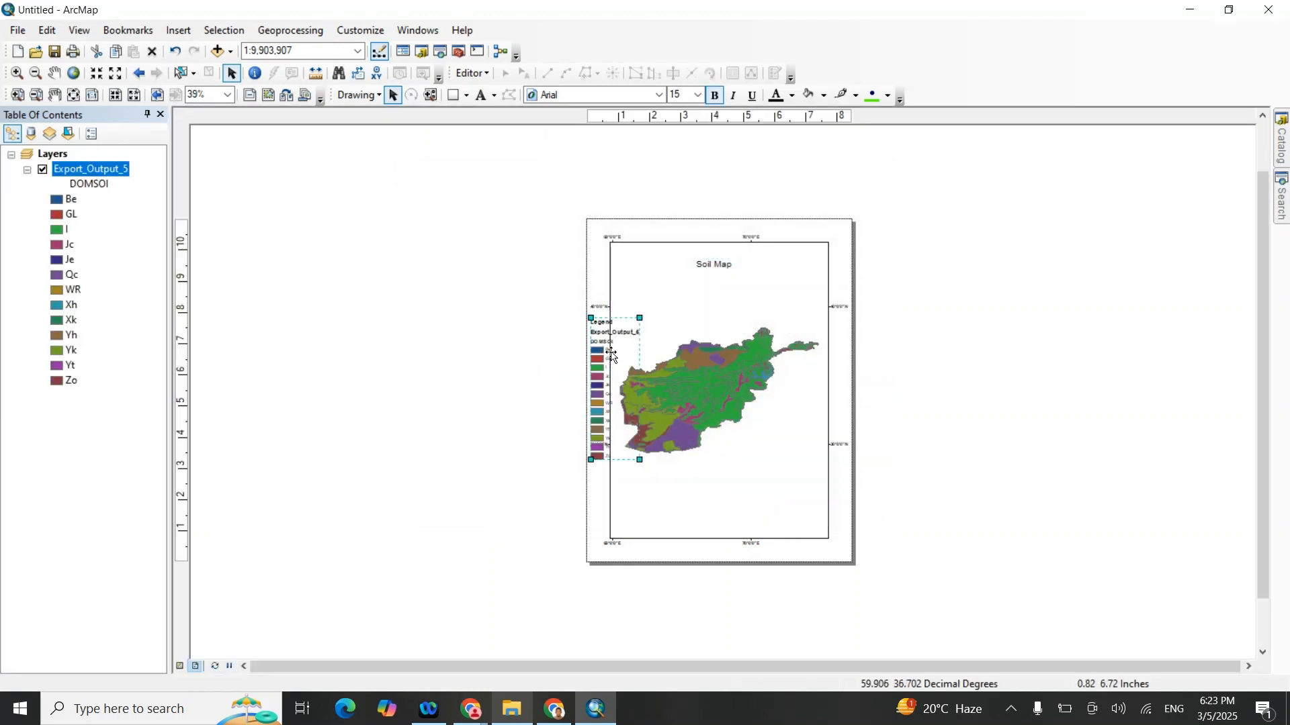
drag(615, 356, 783, 437)
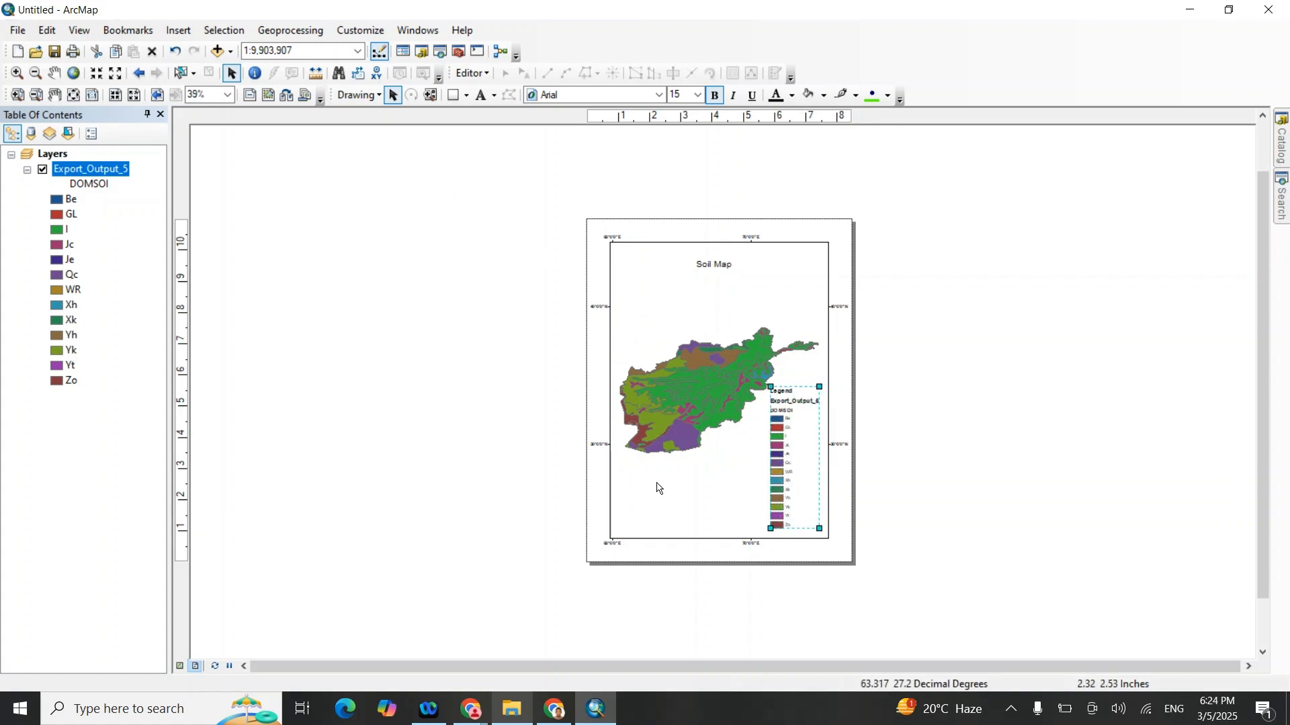
Step: Insert the ESRI North 3 north arrow, place it in the upper-right corner of the map frame and enlarge it
click(186, 32)
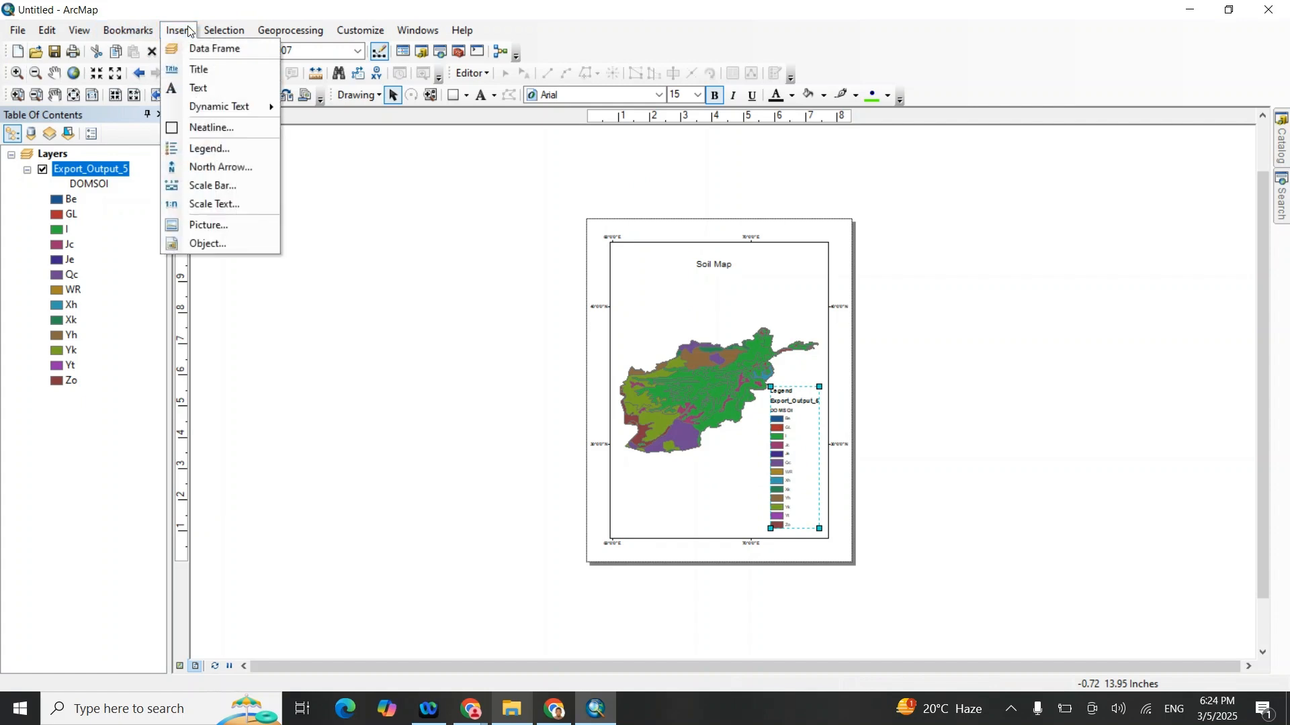
click(212, 166)
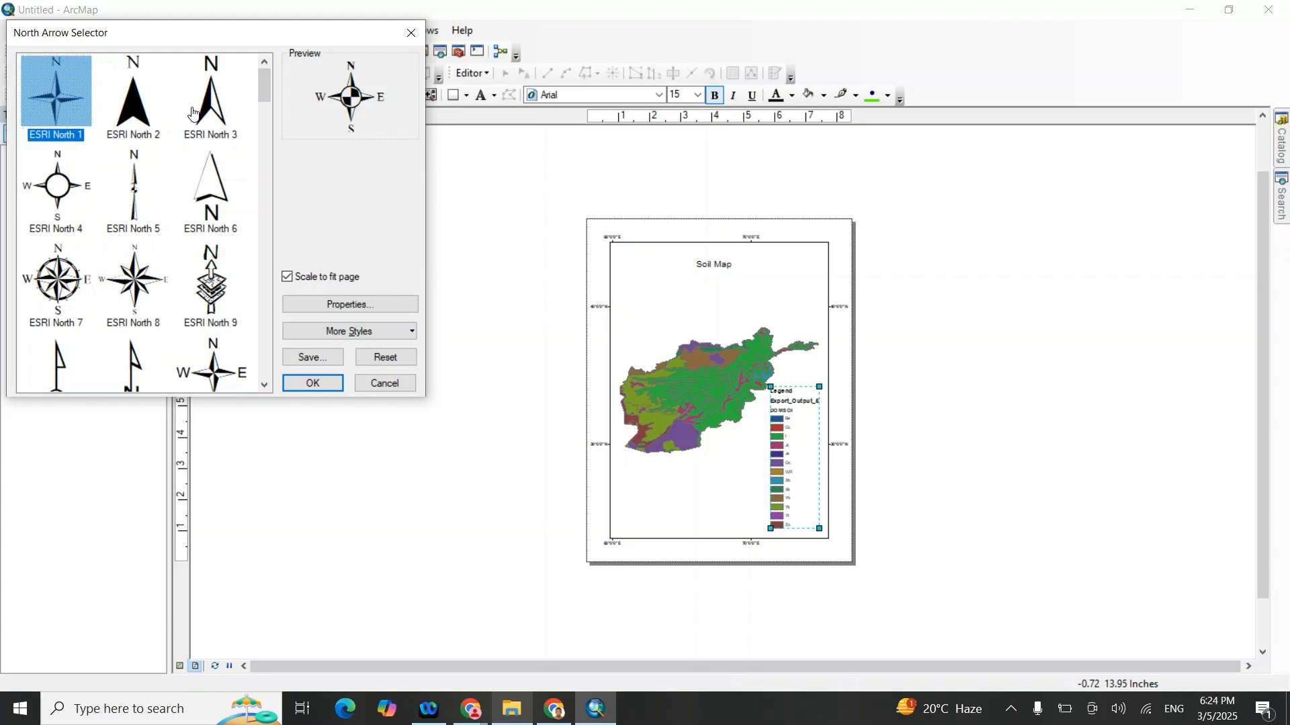
click(215, 100)
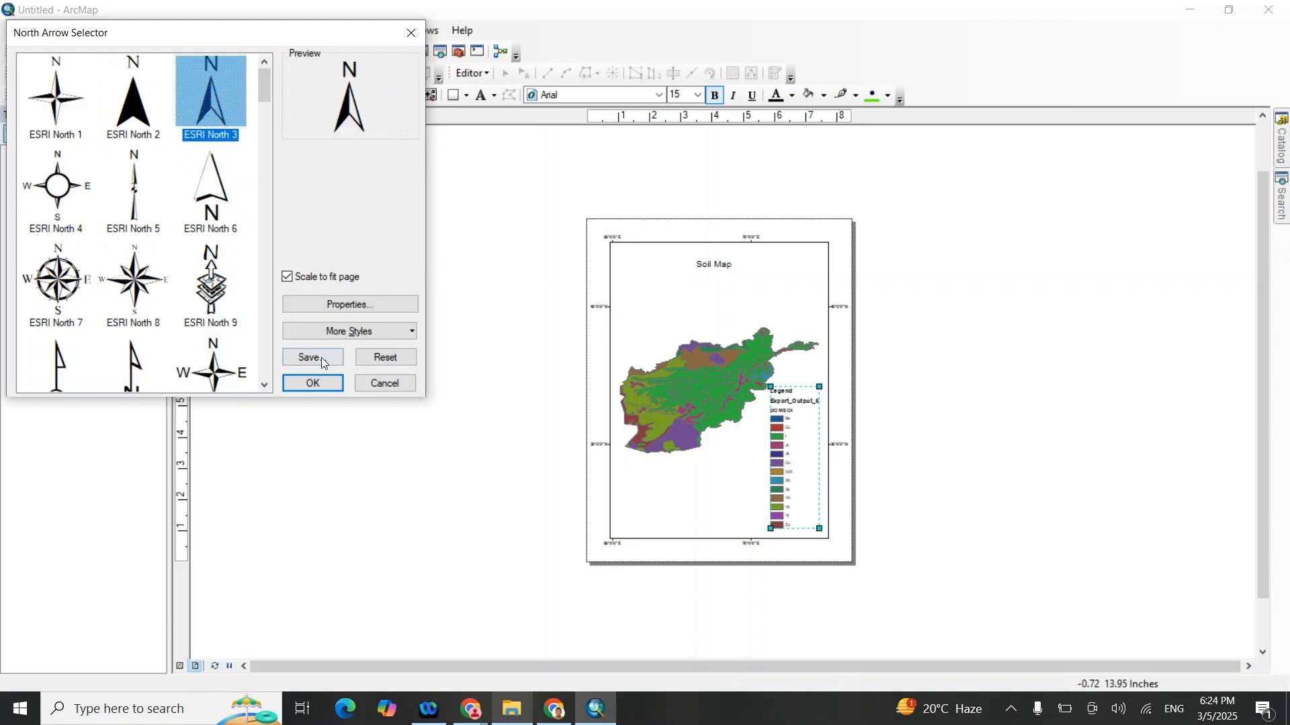
click(313, 383)
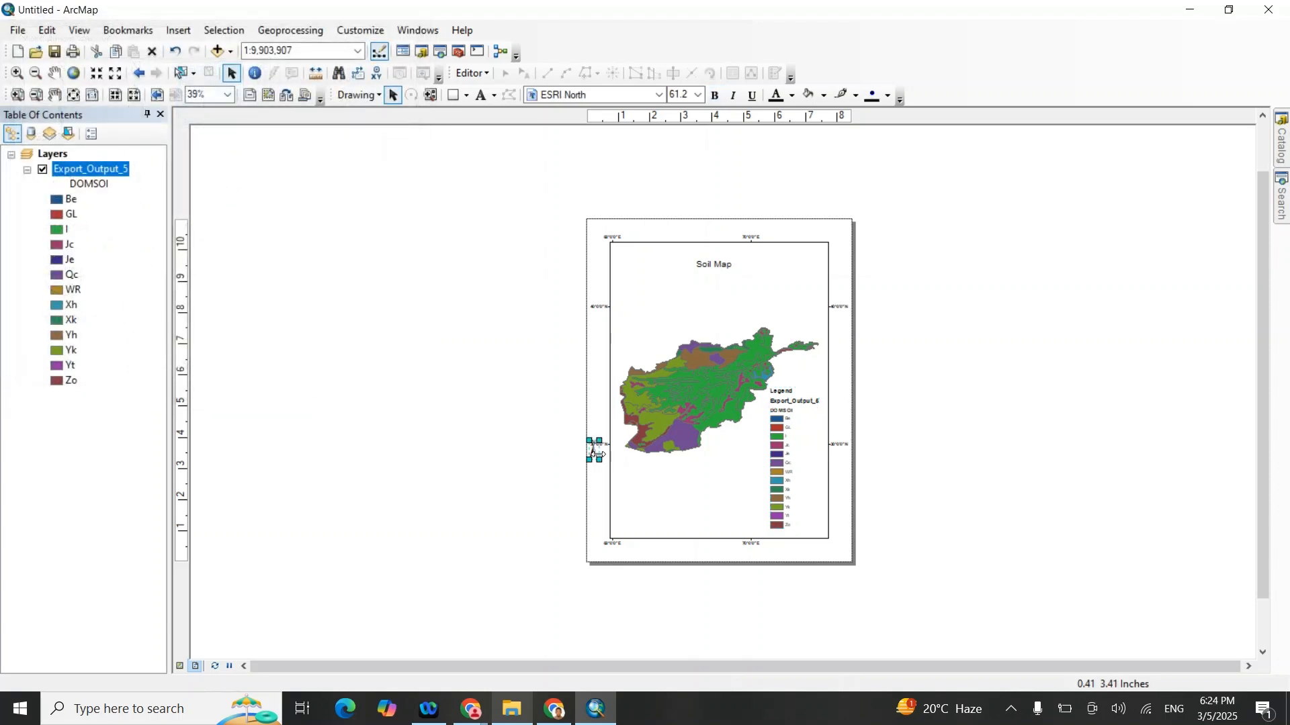
drag(595, 455, 796, 283)
click(813, 264)
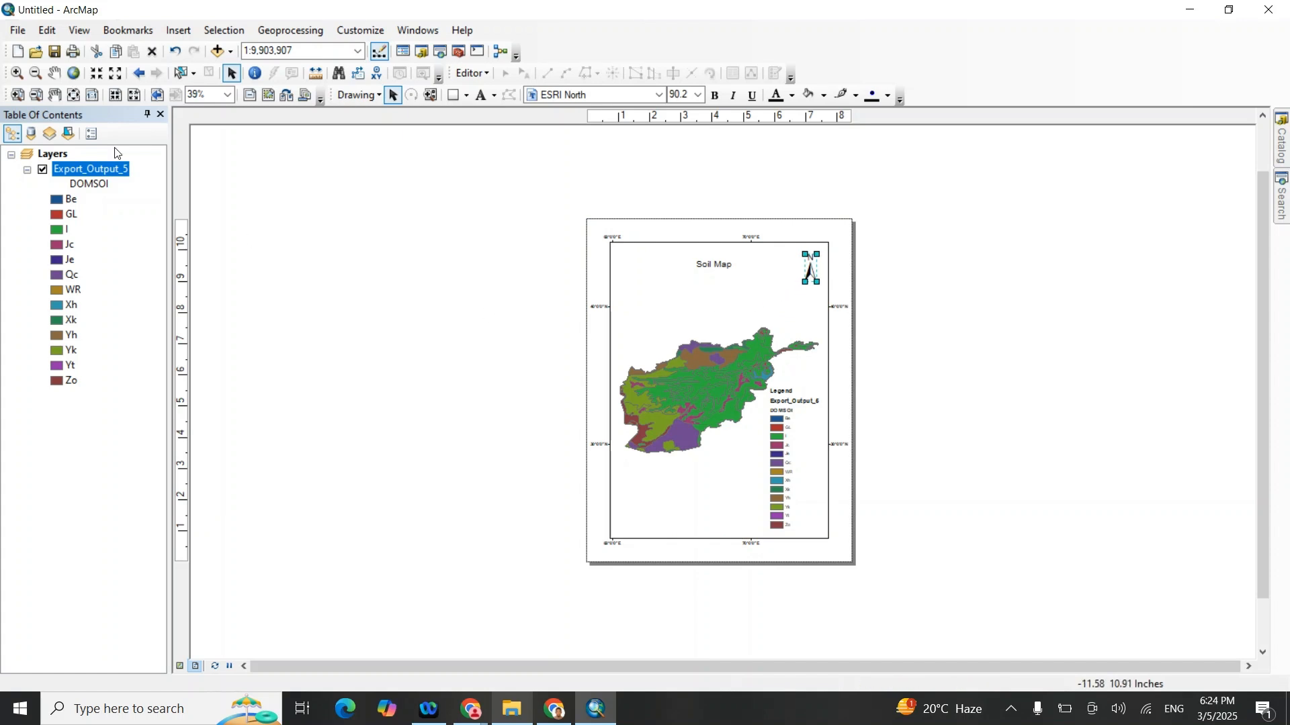
Step: Insert a Scale Line 3 scale bar and place it in the lower-left part of the map frame, below Afghanistan
click(181, 31)
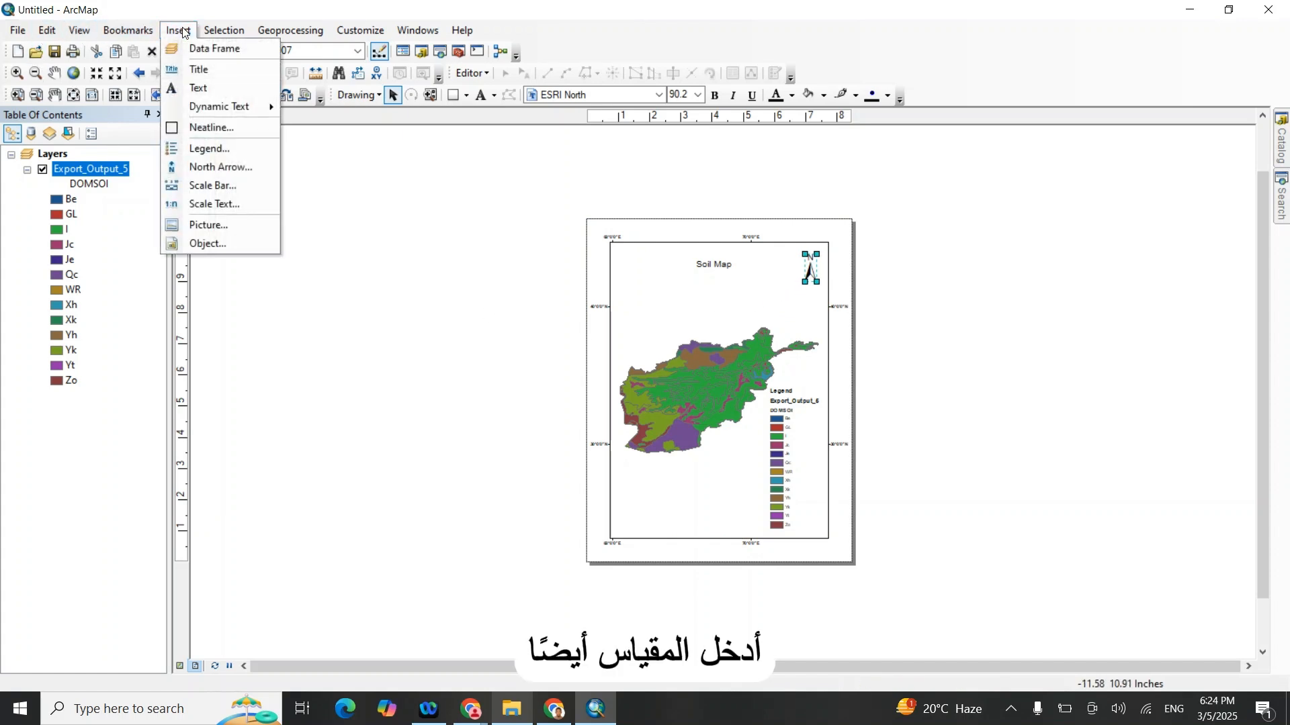
click(213, 186)
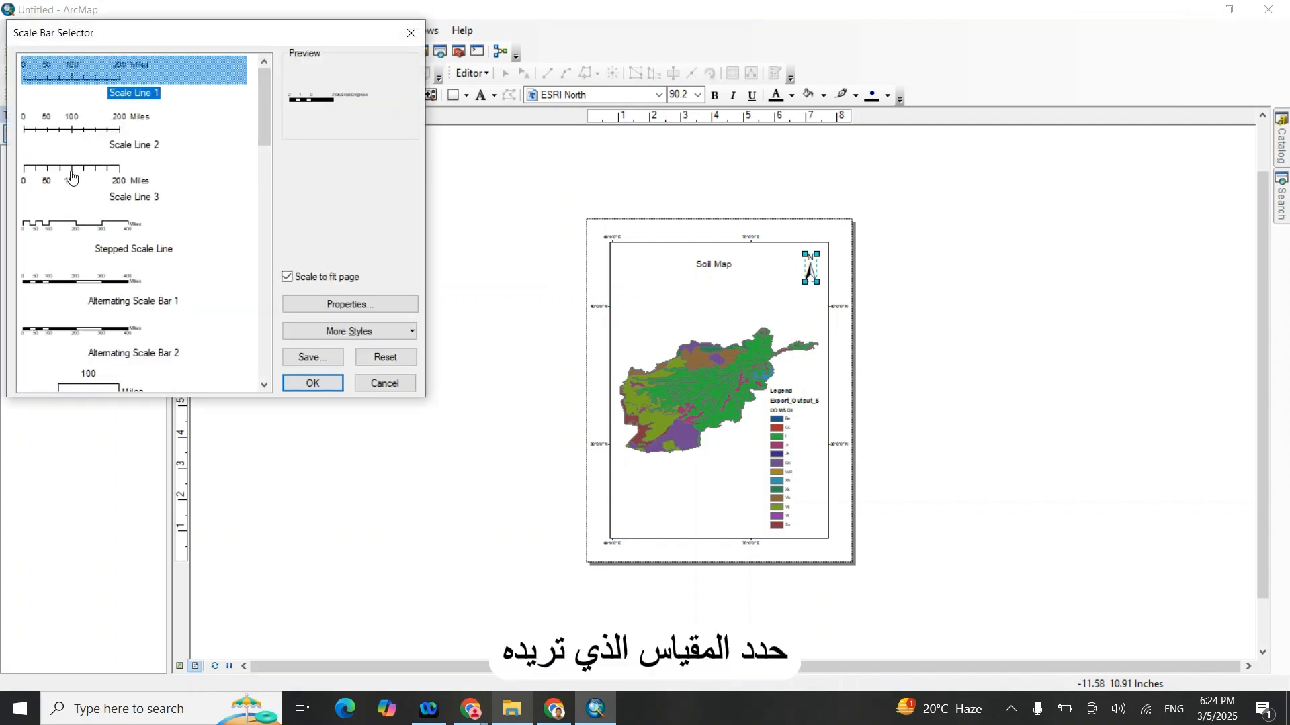
click(72, 176)
click(314, 385)
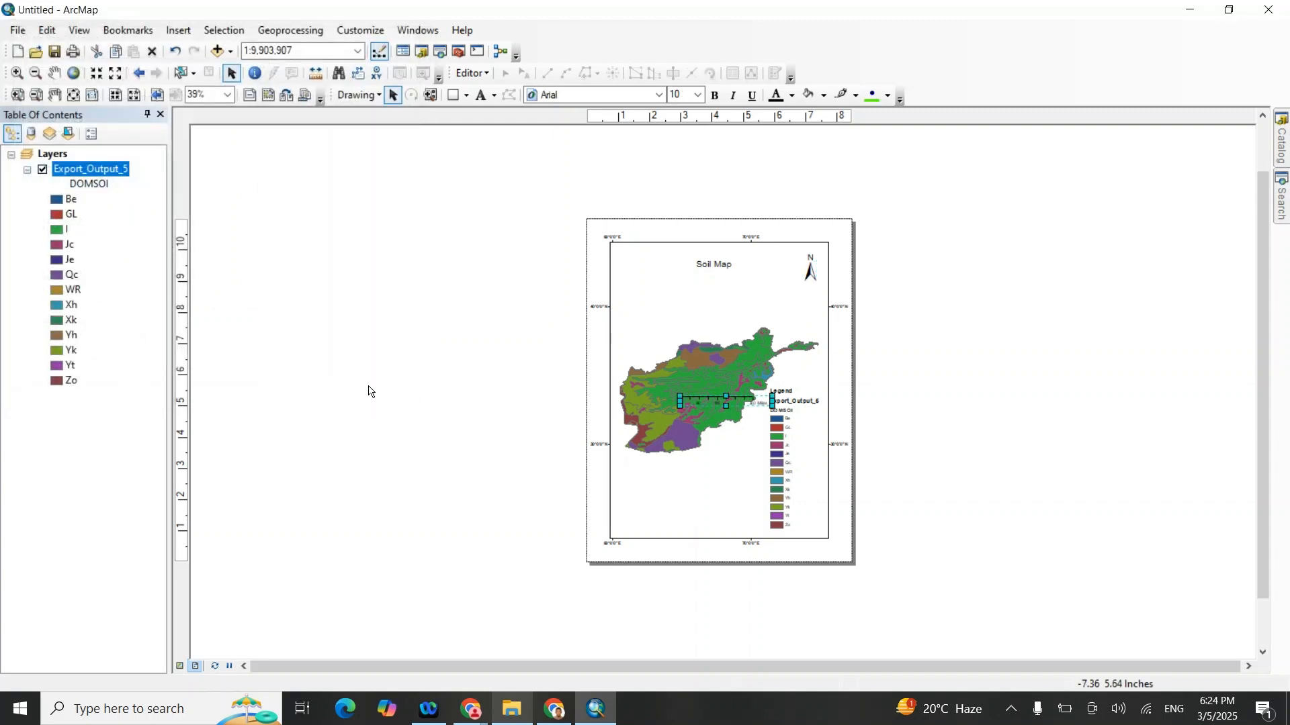
drag(743, 401, 697, 510)
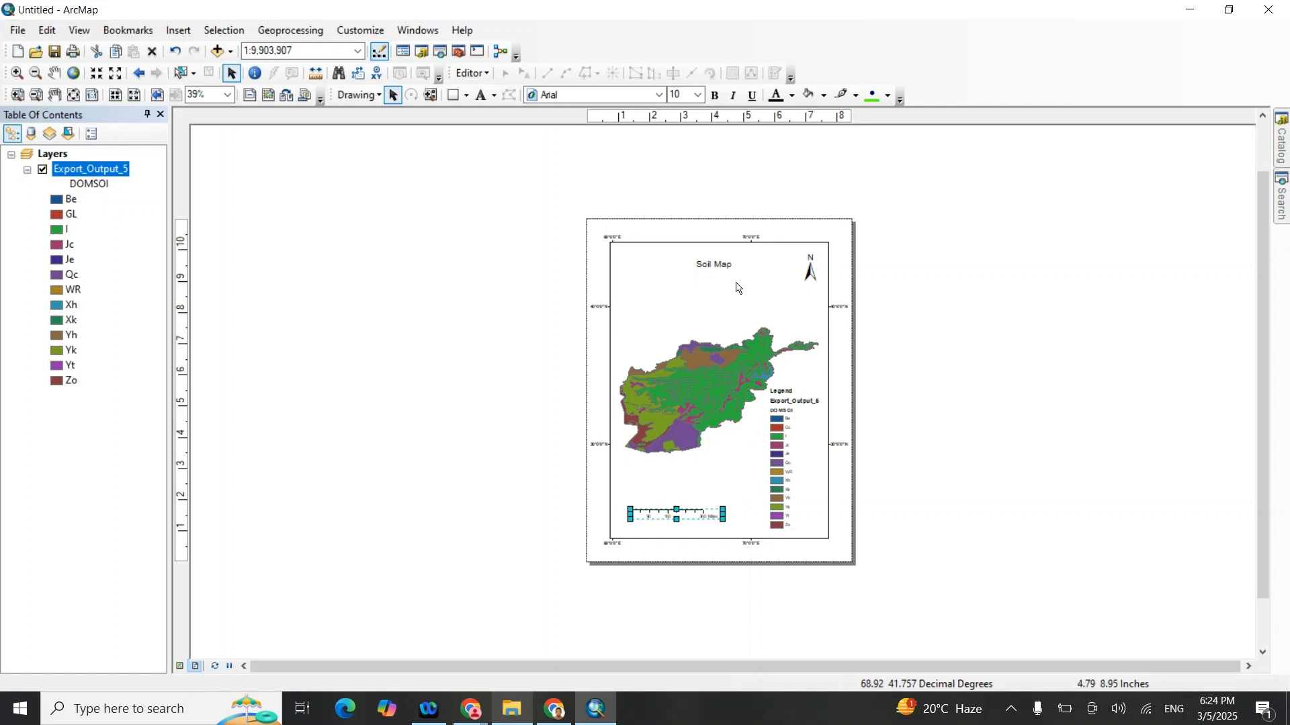
scroll(590, 202, up, 3)
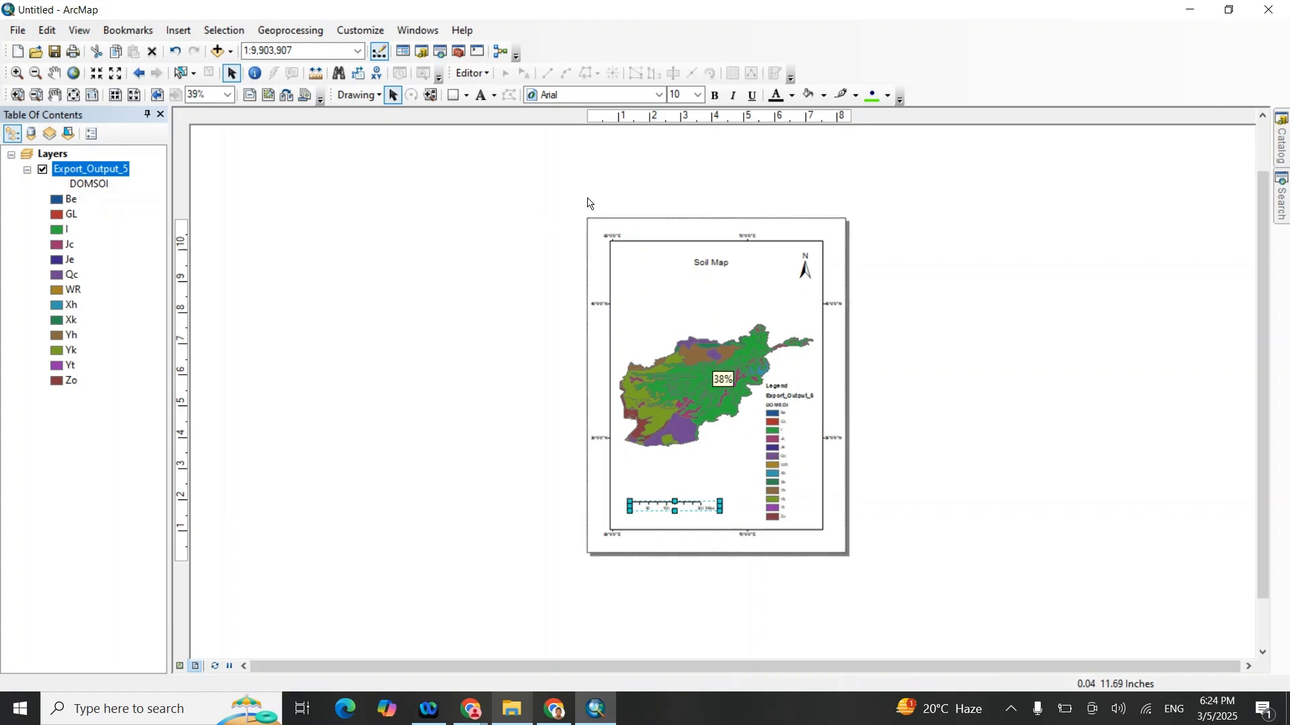